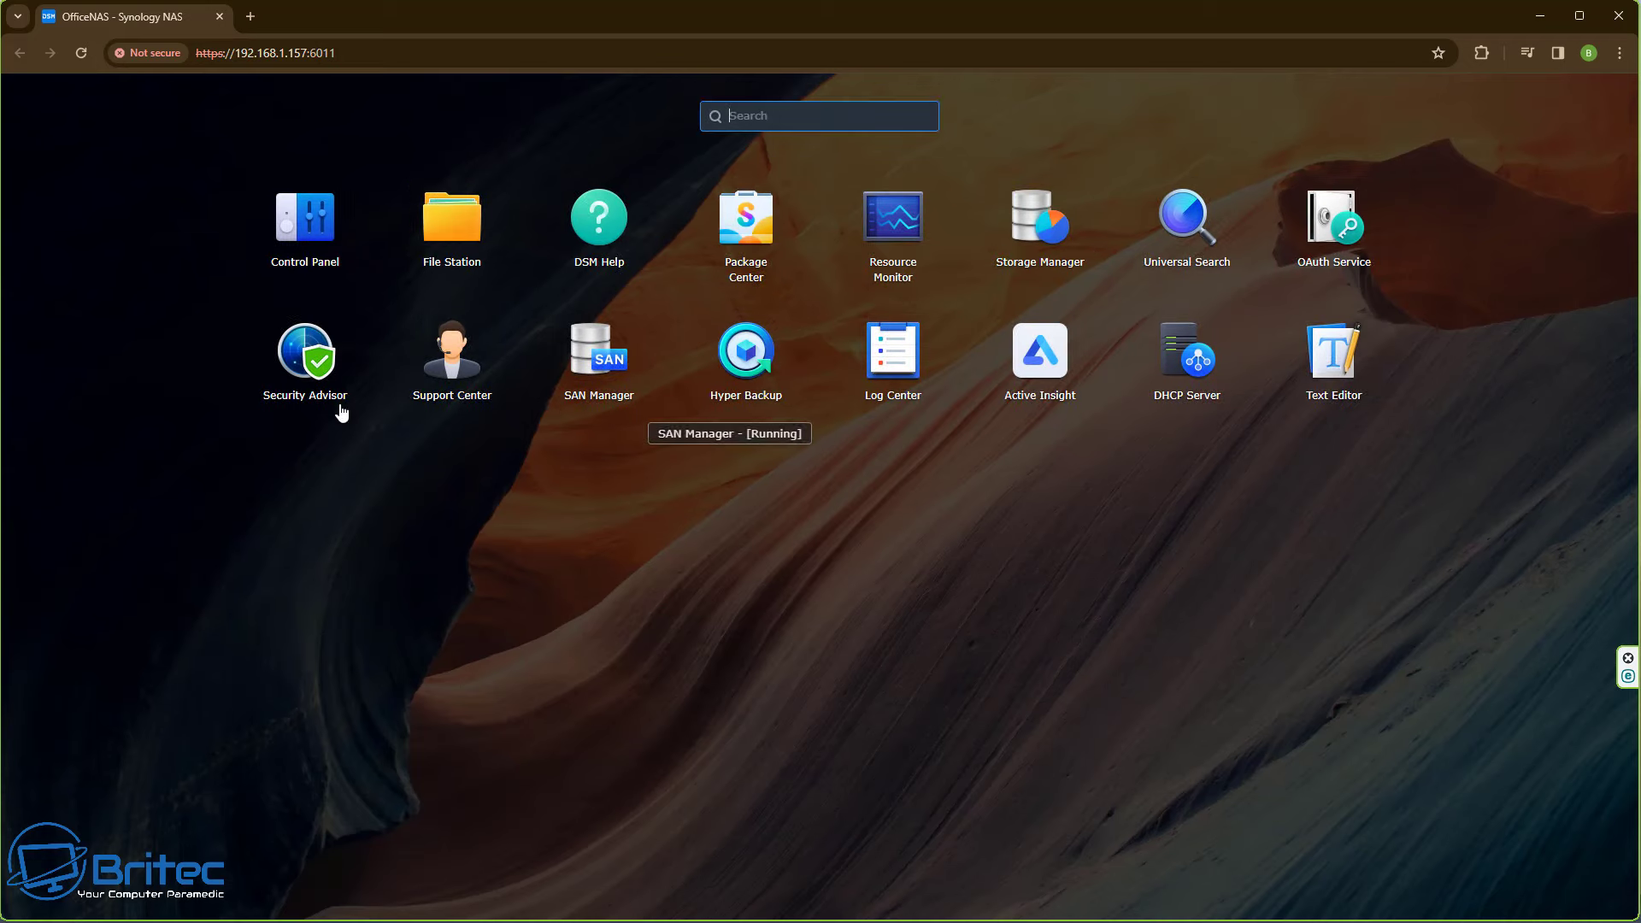
- Open Security Advisor and run a security scan of the NAS
{"action": "left_click", "coordinate": [289, 402]}
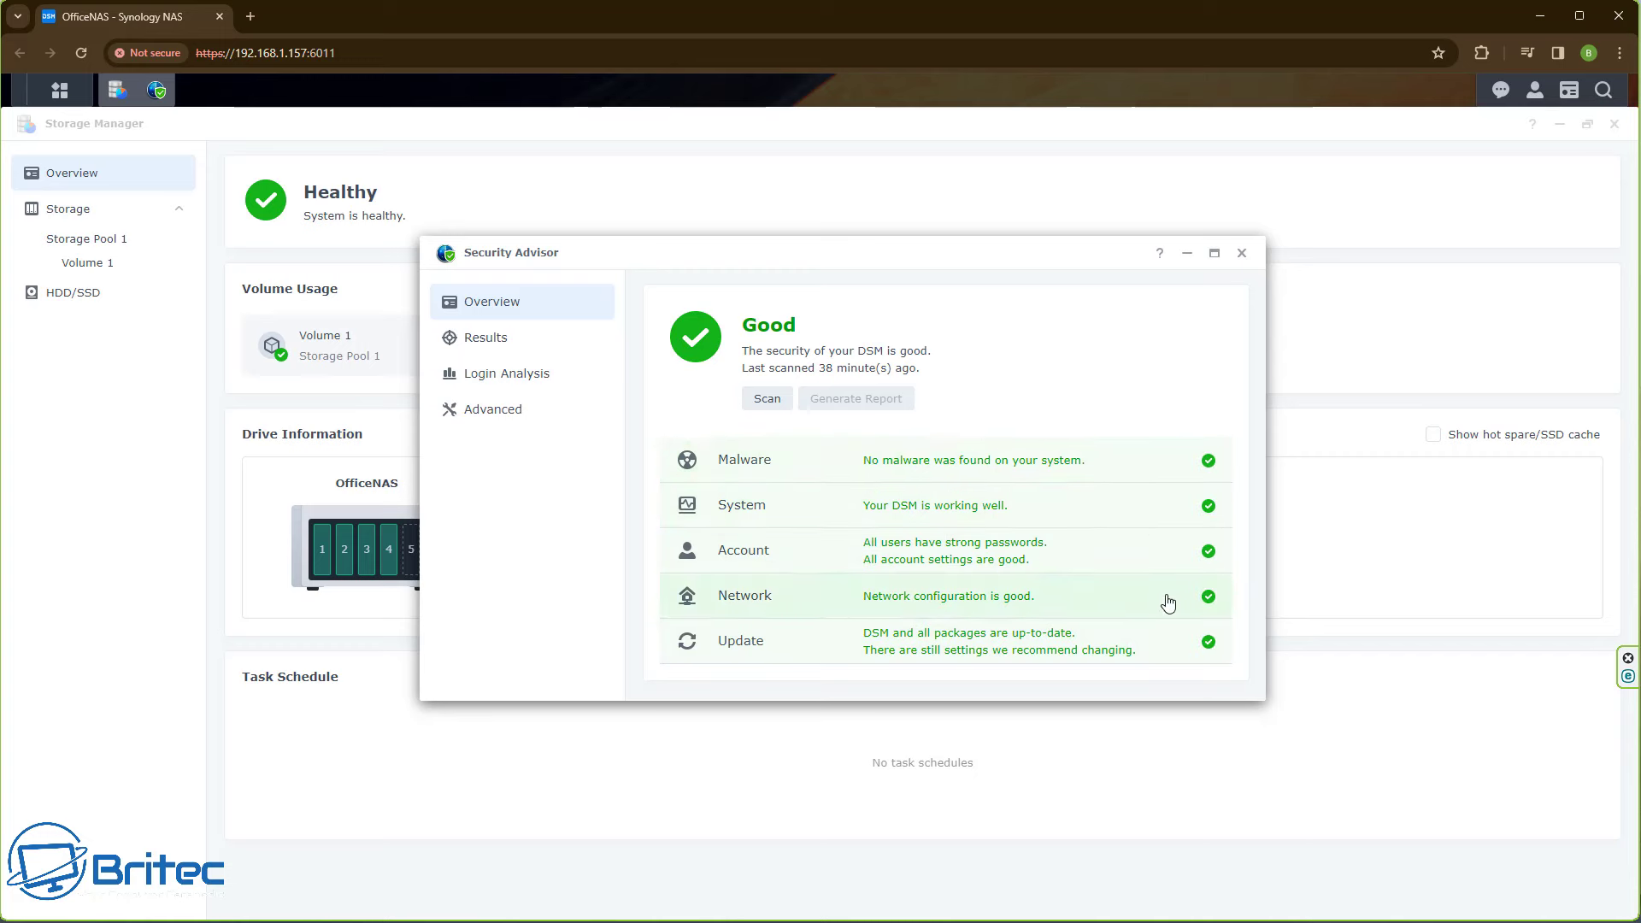
{"action": "left_click", "coordinate": [755, 402]}
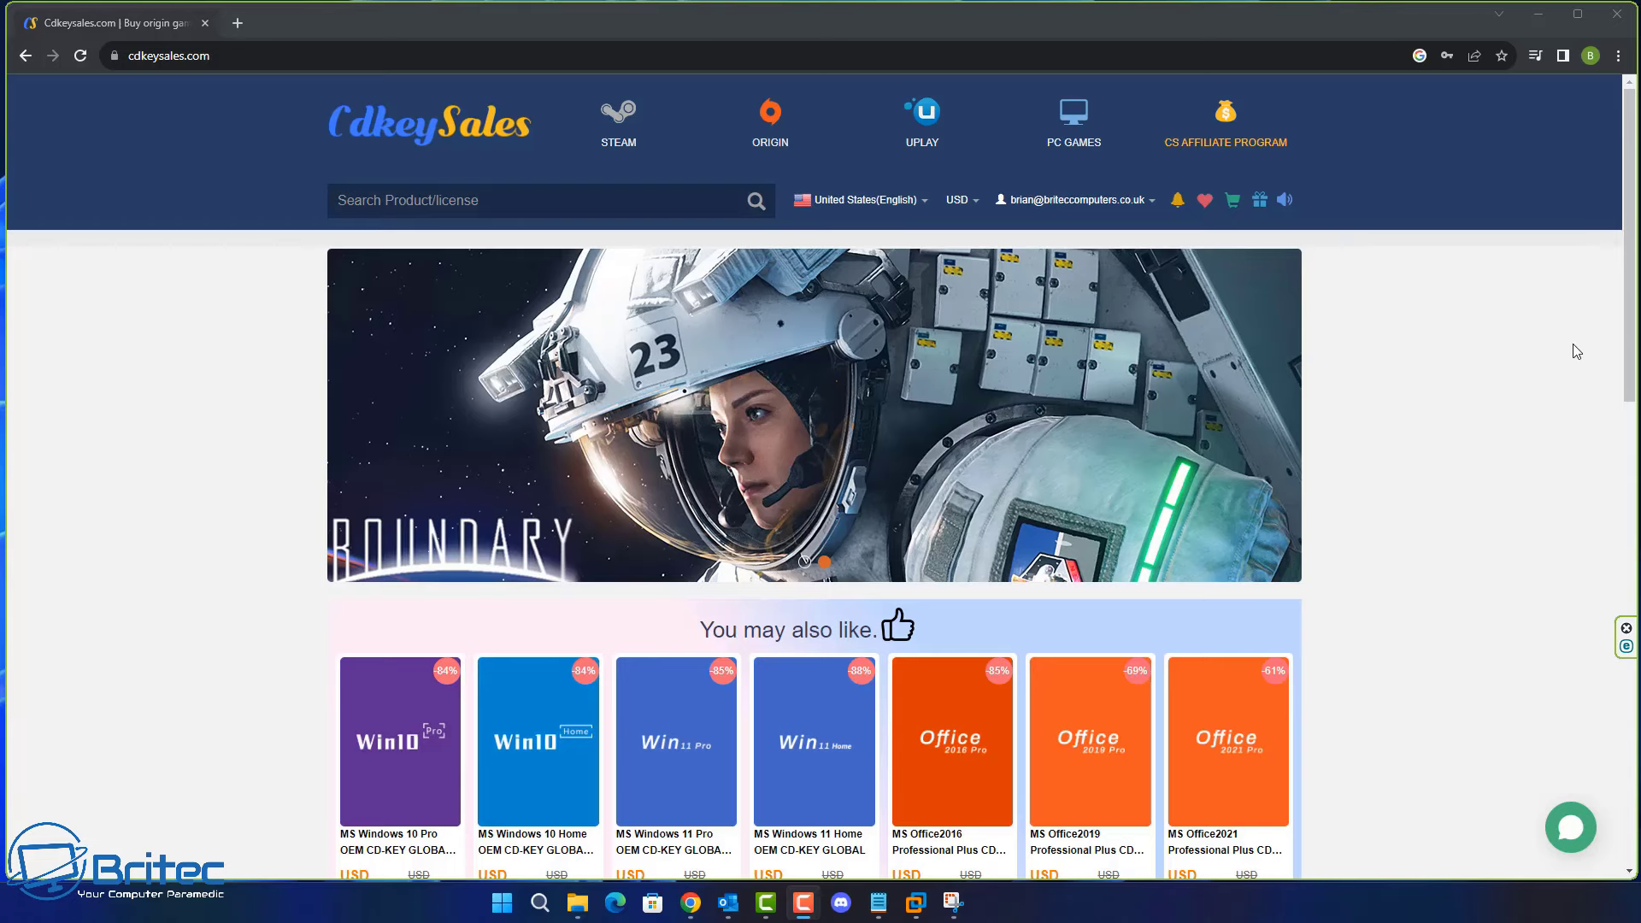
- Switch to cdkeysales.com, view the Windows 11 Pro key, and start the purchase of the MS Windows 10 Pro OEM key instead
{"action": "scroll", "coordinate": [1577, 351], "scroll_direction": "down", "scroll_amount": 1}
{"action": "left_click", "coordinate": [711, 711]}
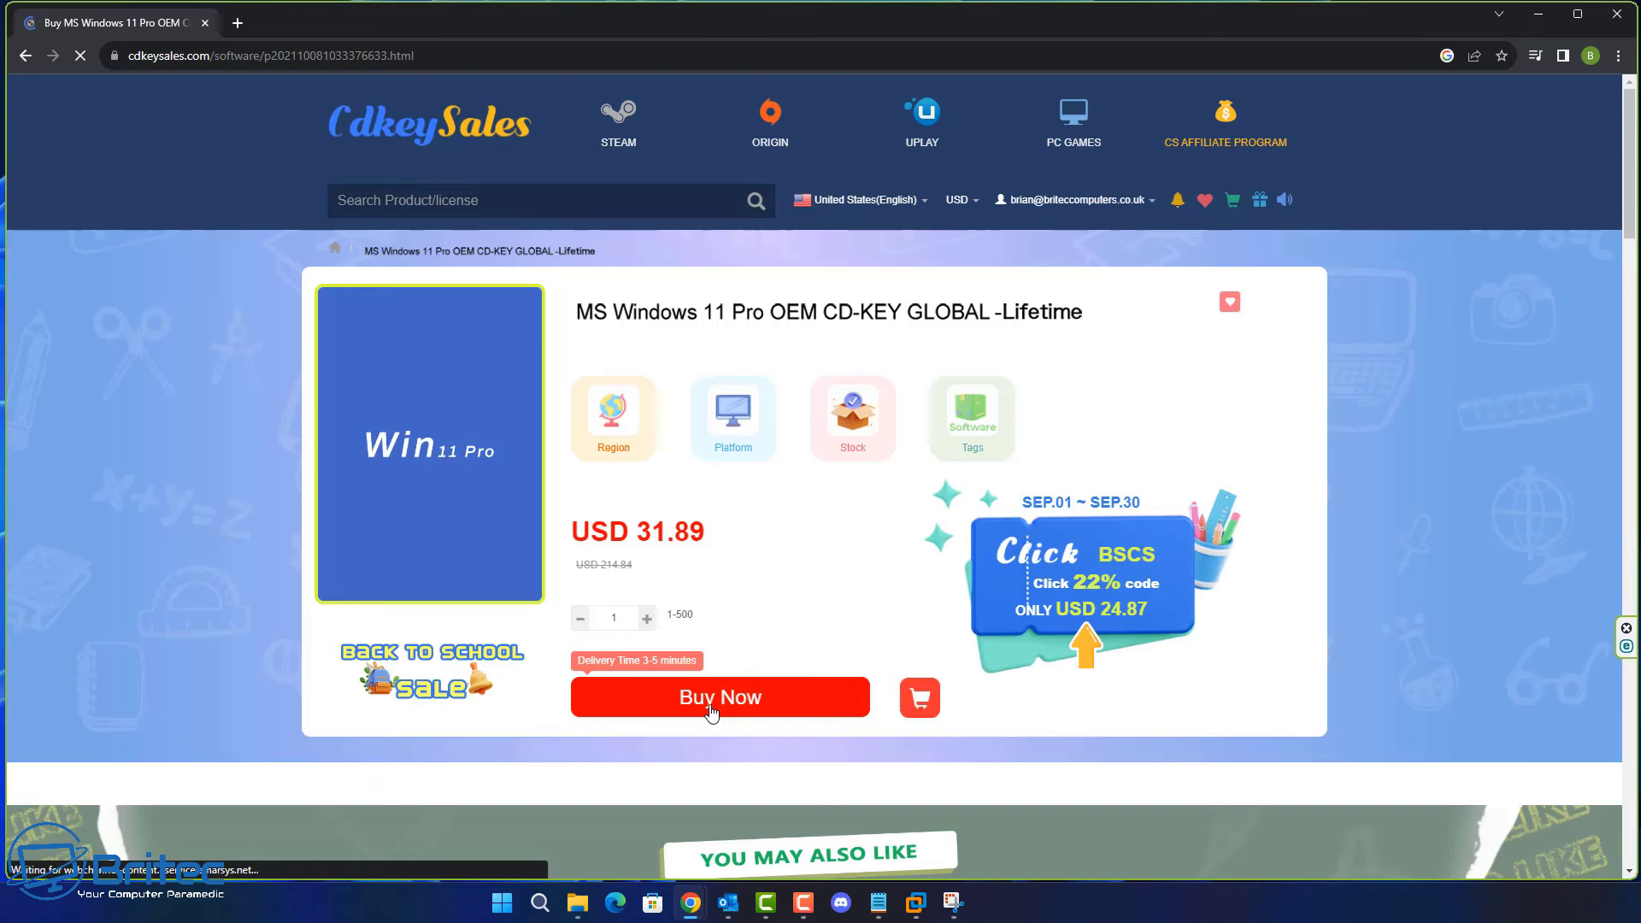
{"action": "left_click", "coordinate": [26, 56]}
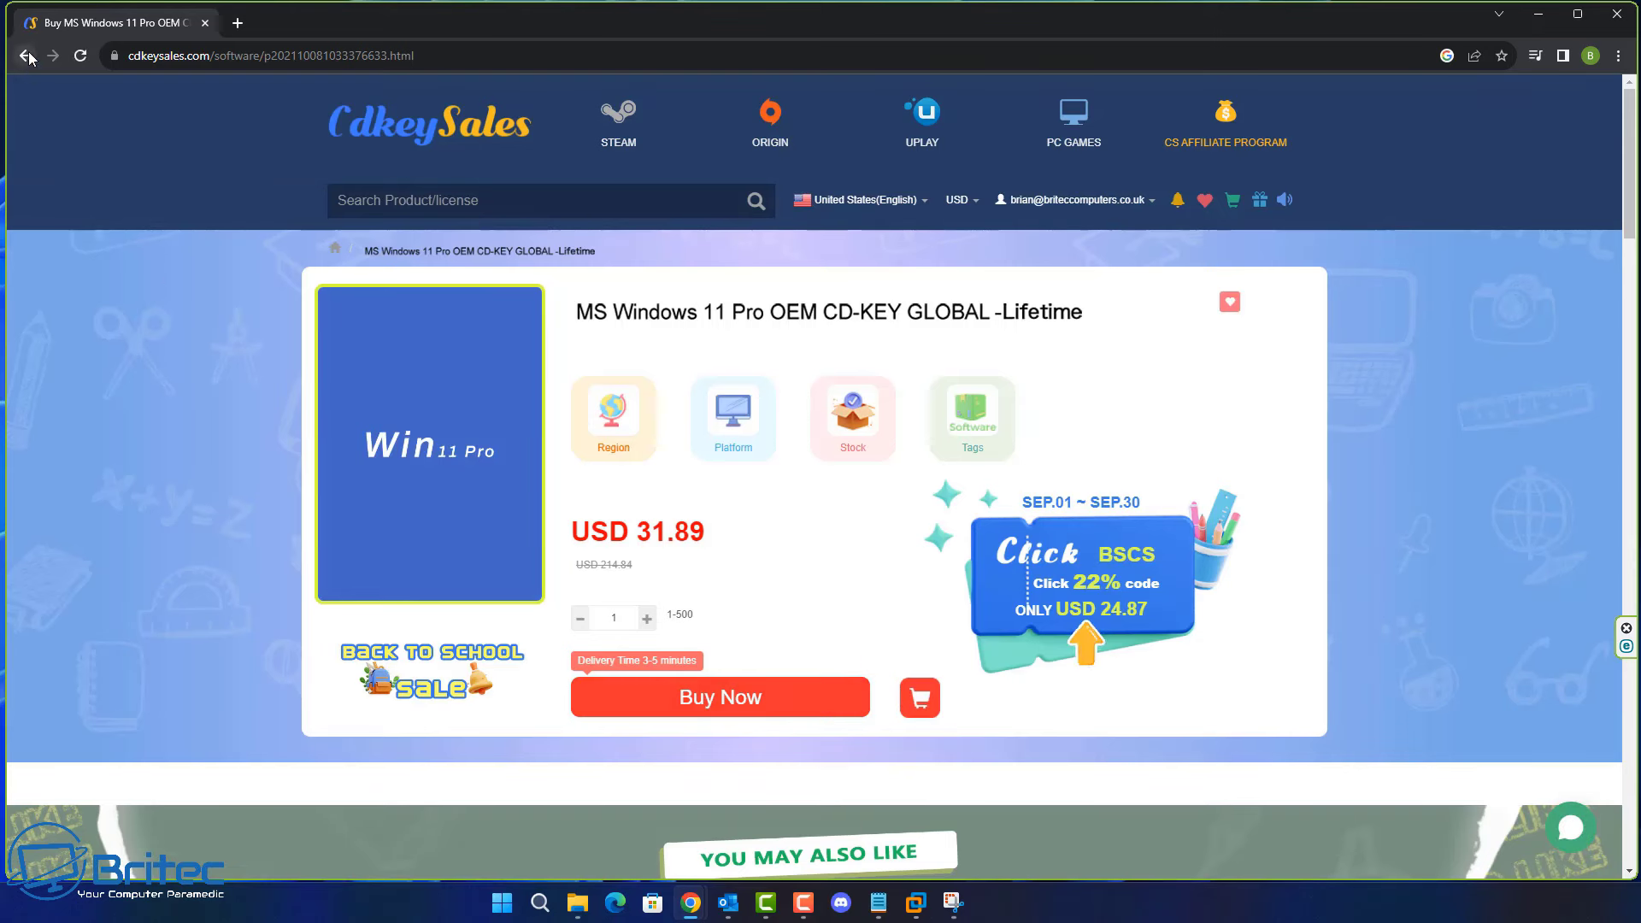
{"action": "left_click", "coordinate": [768, 698]}
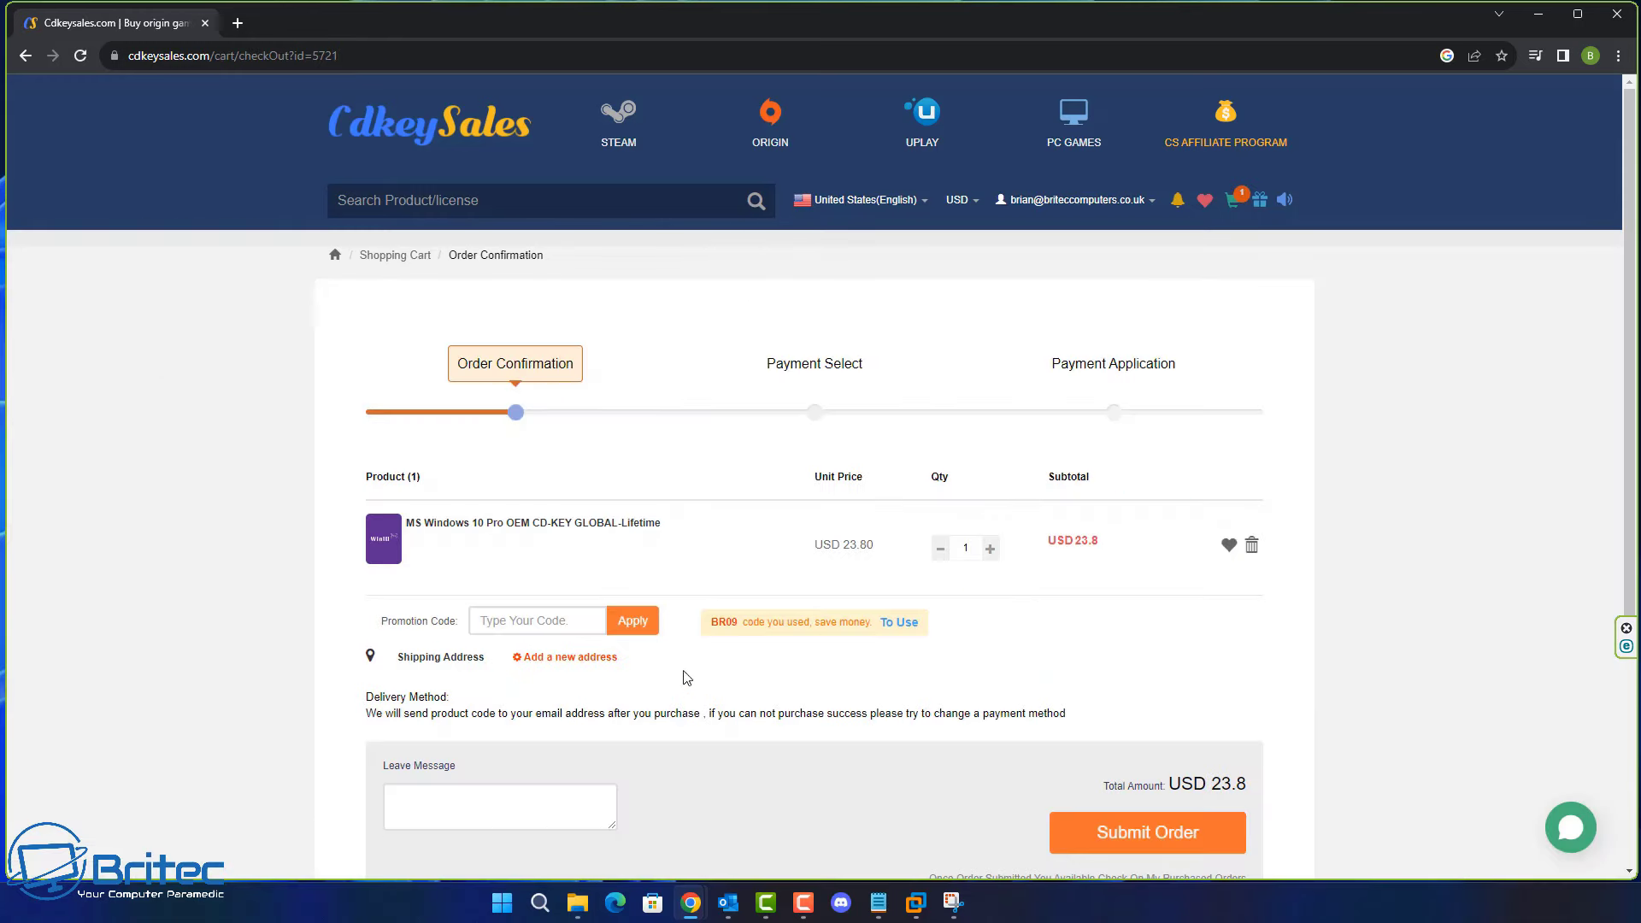
- Apply the promotion code BR09 to the Windows 10 Pro order, submit it, and proceed with the payment
{"action": "left_click", "coordinate": [571, 631]}
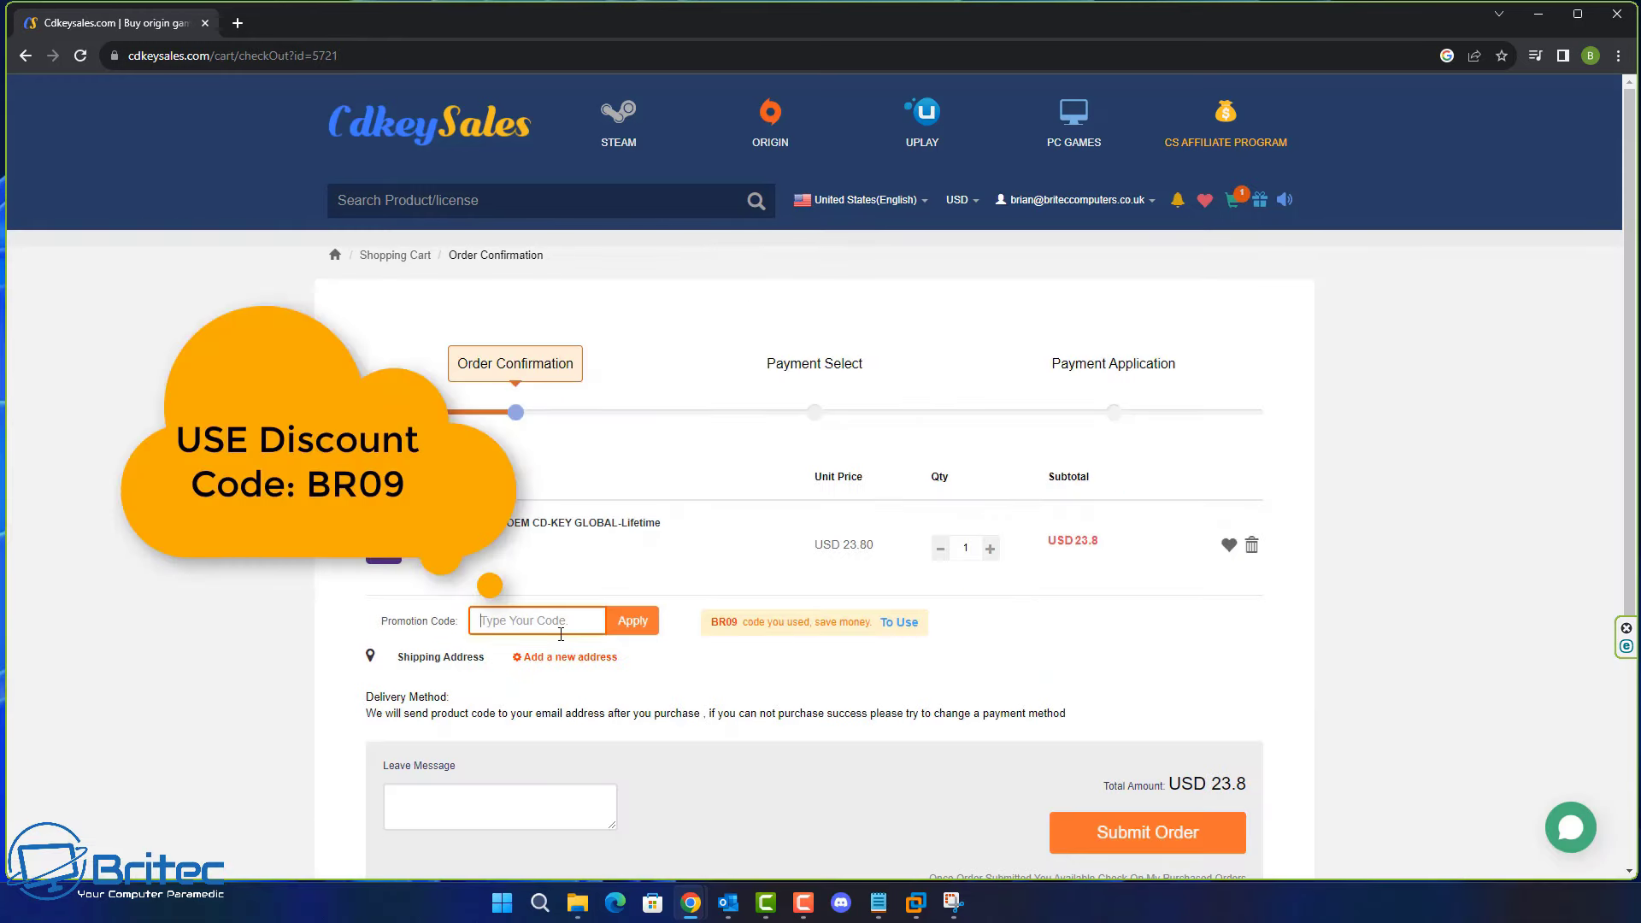
{"action": "type", "text": "BR09"}
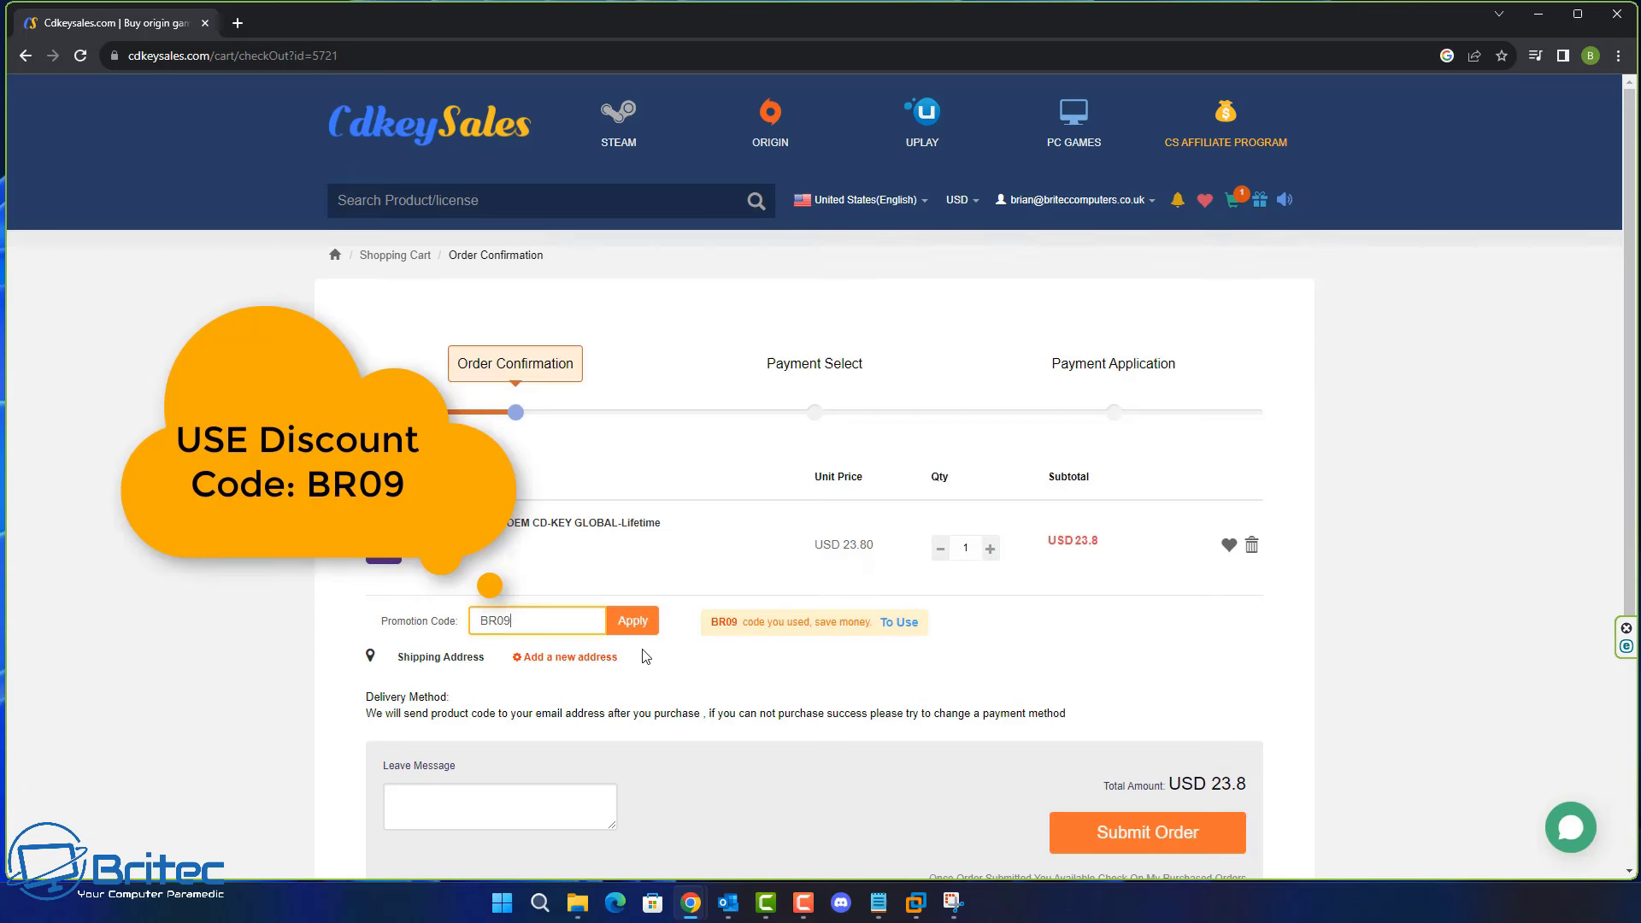
{"action": "left_click", "coordinate": [634, 628]}
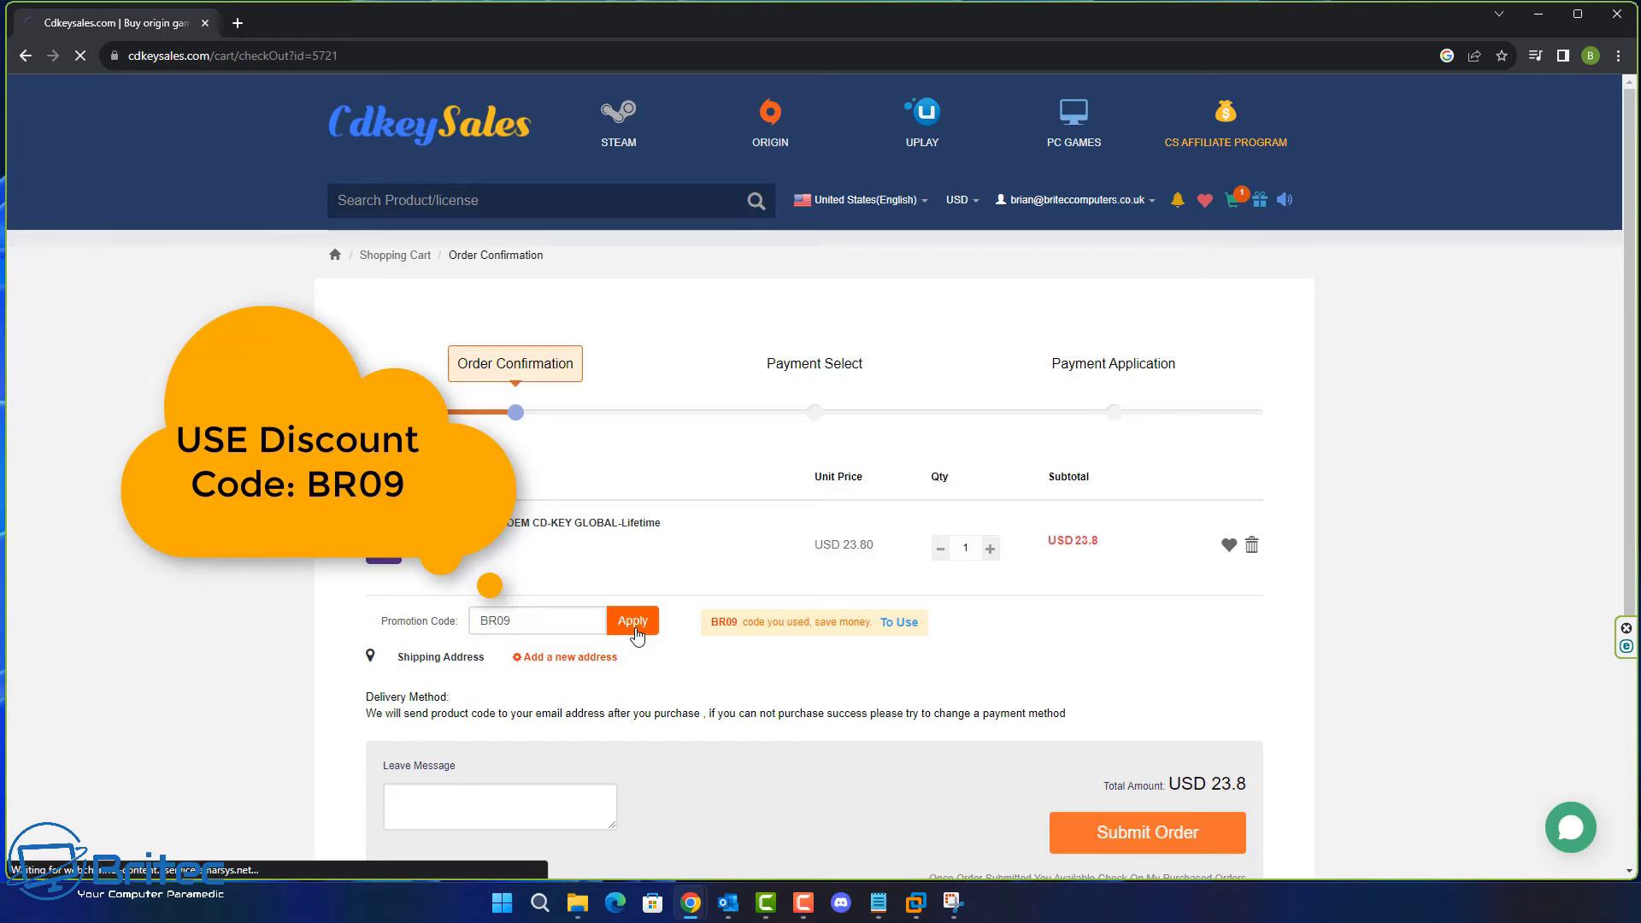
{"action": "left_click", "coordinate": [1160, 846]}
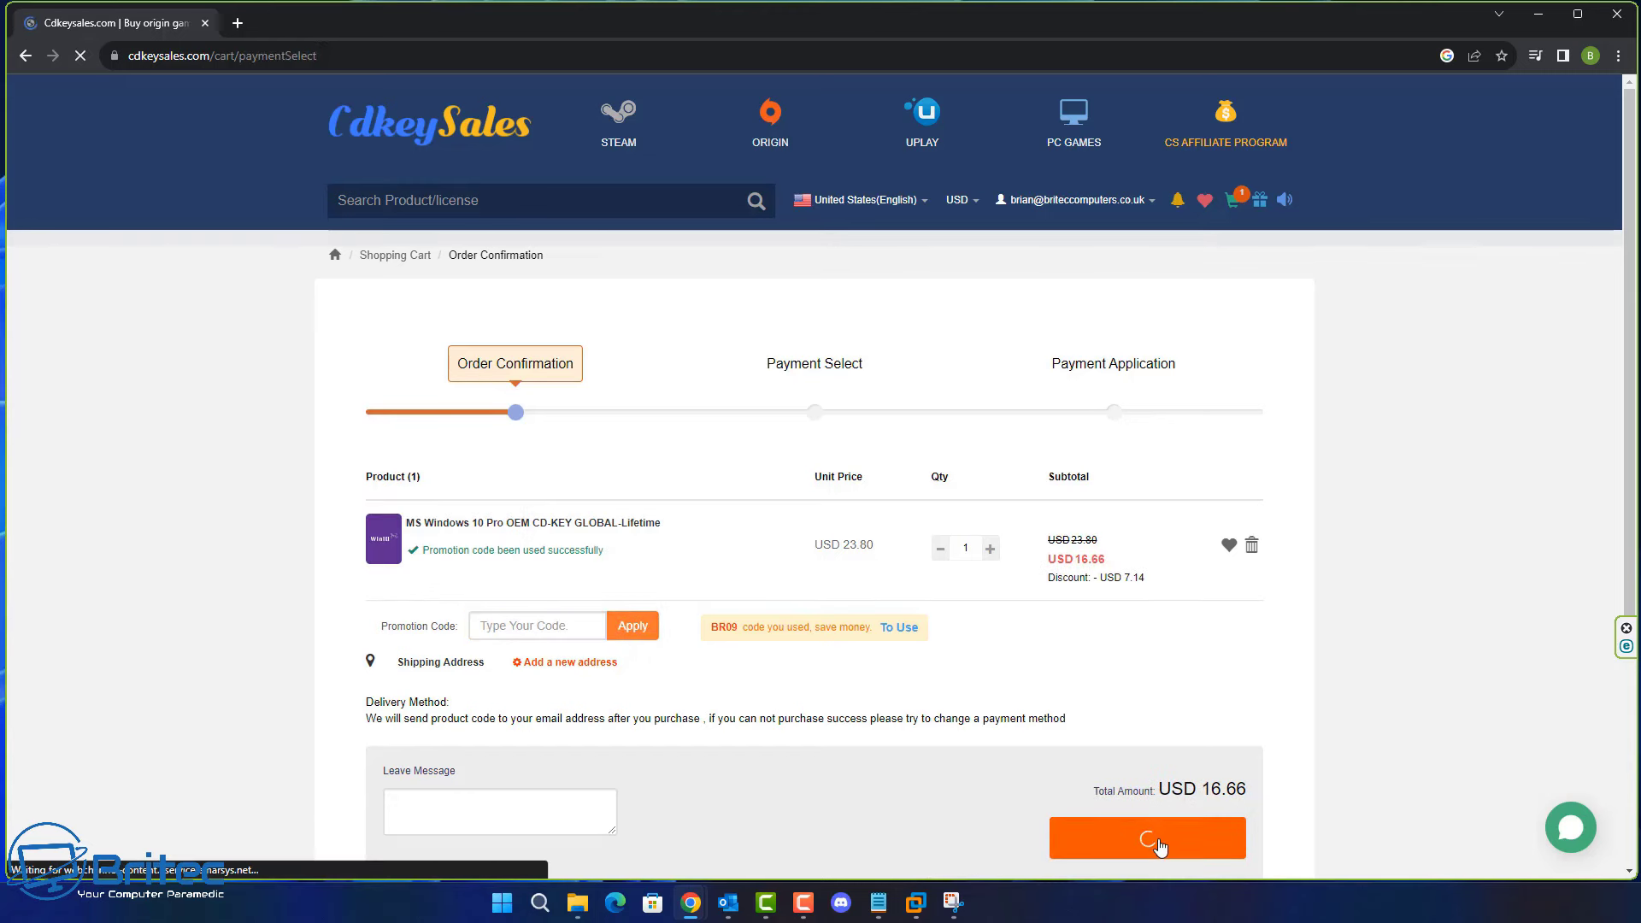
{"action": "left_click", "coordinate": [752, 558]}
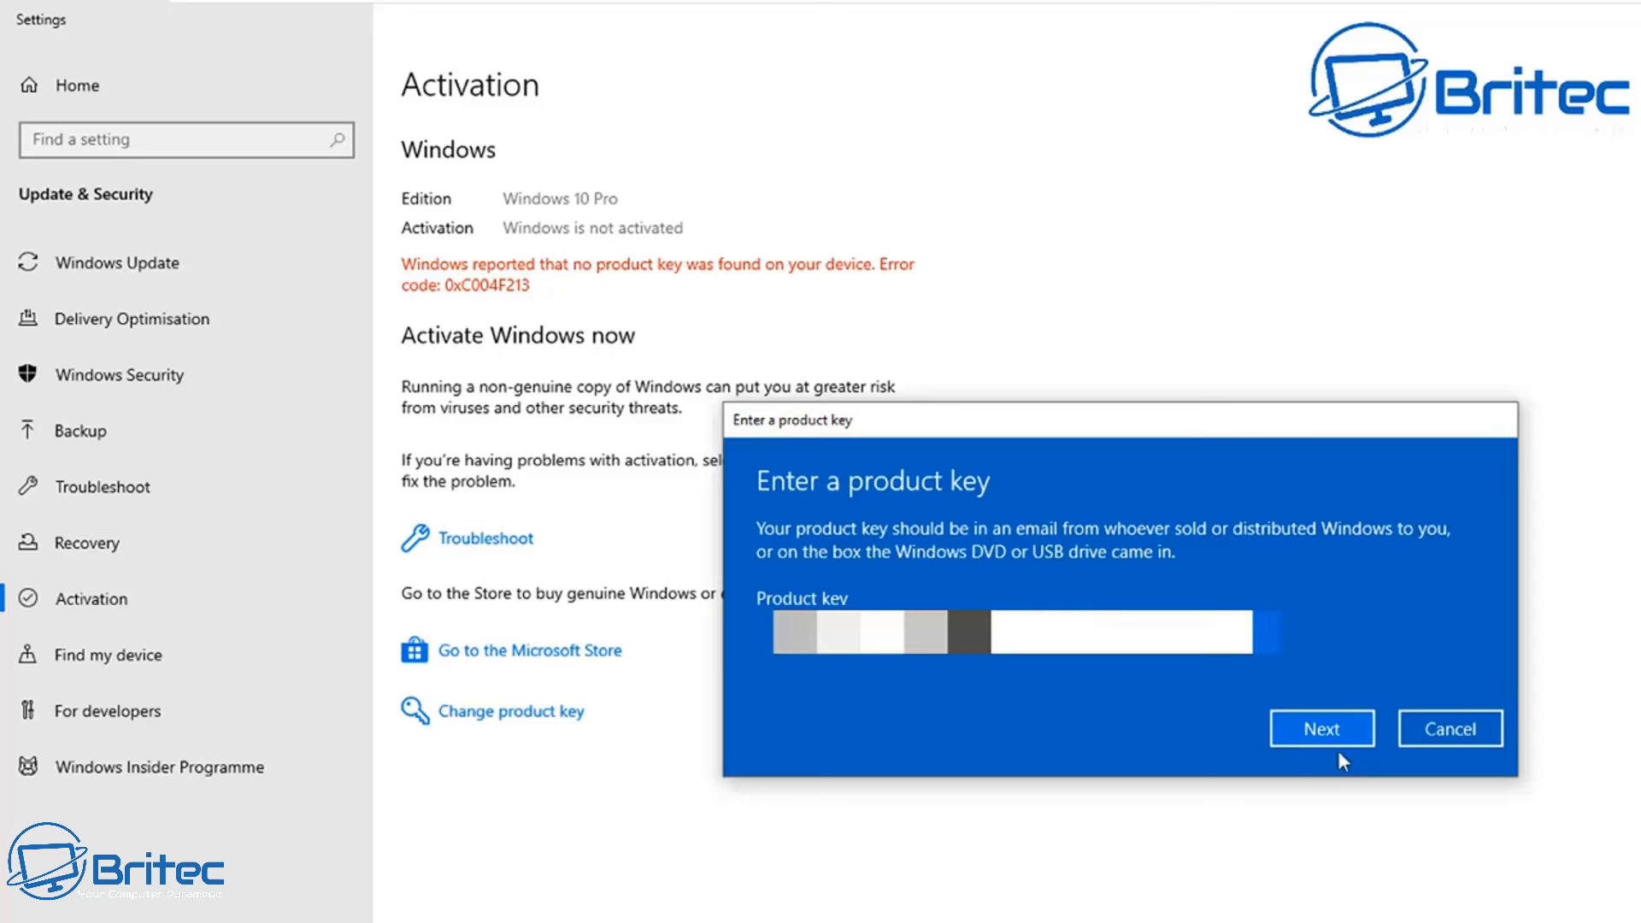
- Submit the product key already filled in within the Windows Activation settings and activate Windows
{"action": "left_click", "coordinate": [1331, 736]}
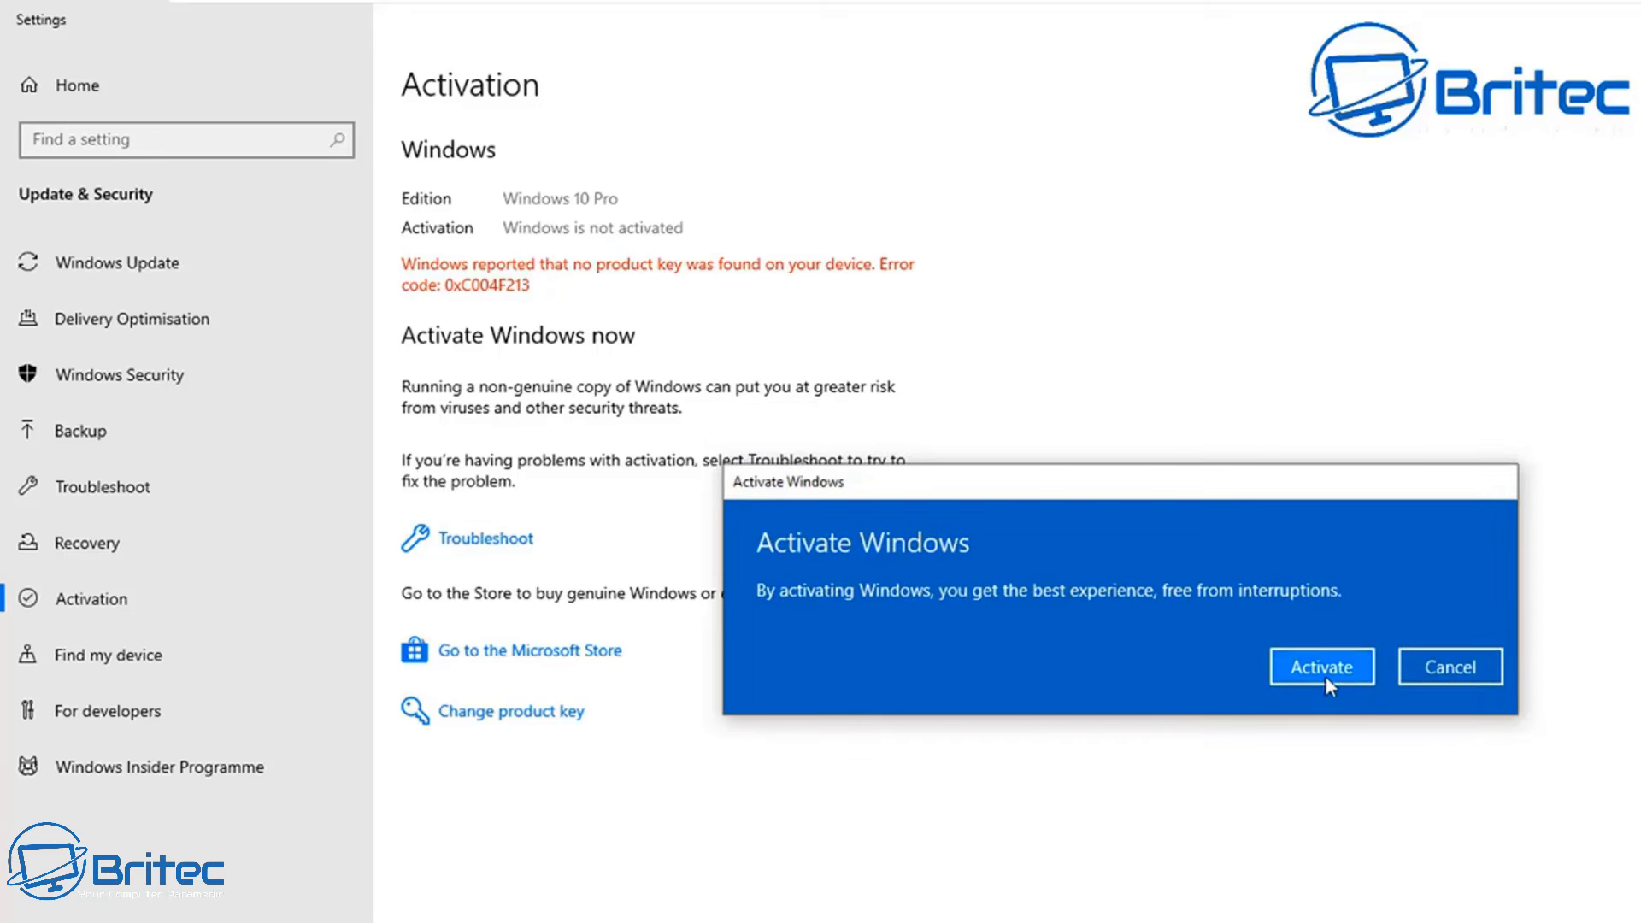
{"action": "left_click", "coordinate": [1323, 670]}
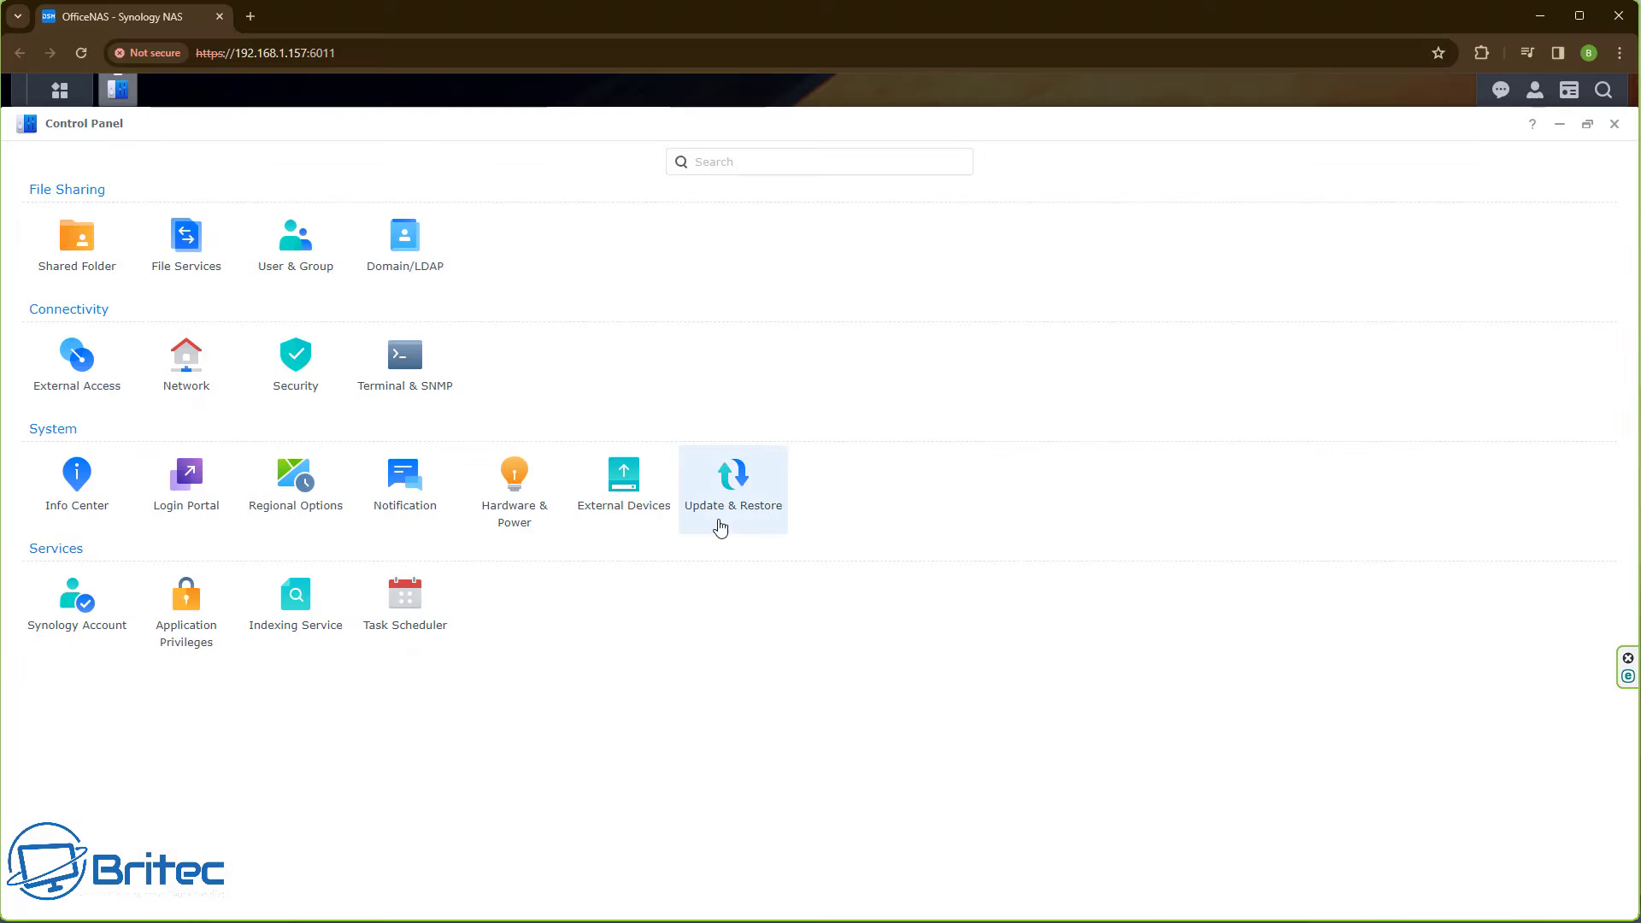
- Examine the NAS user accounts in the Synology Control Panel, including the user creation form and the guest and Britec accounts
{"action": "left_click", "coordinate": [267, 265]}
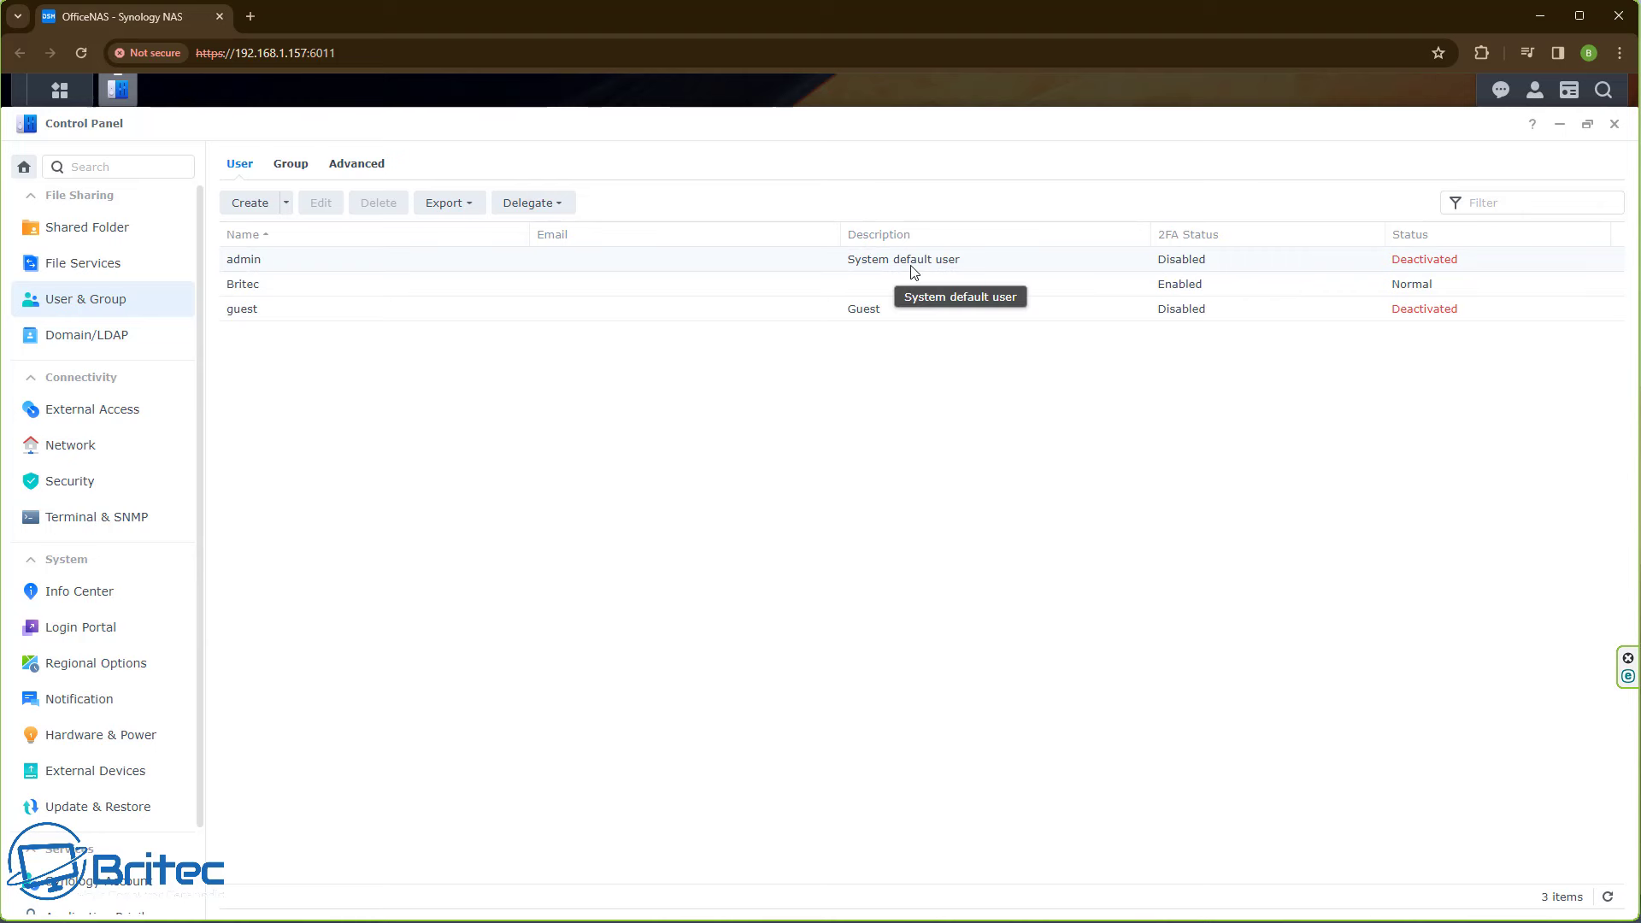
{"action": "left_click", "coordinate": [299, 293]}
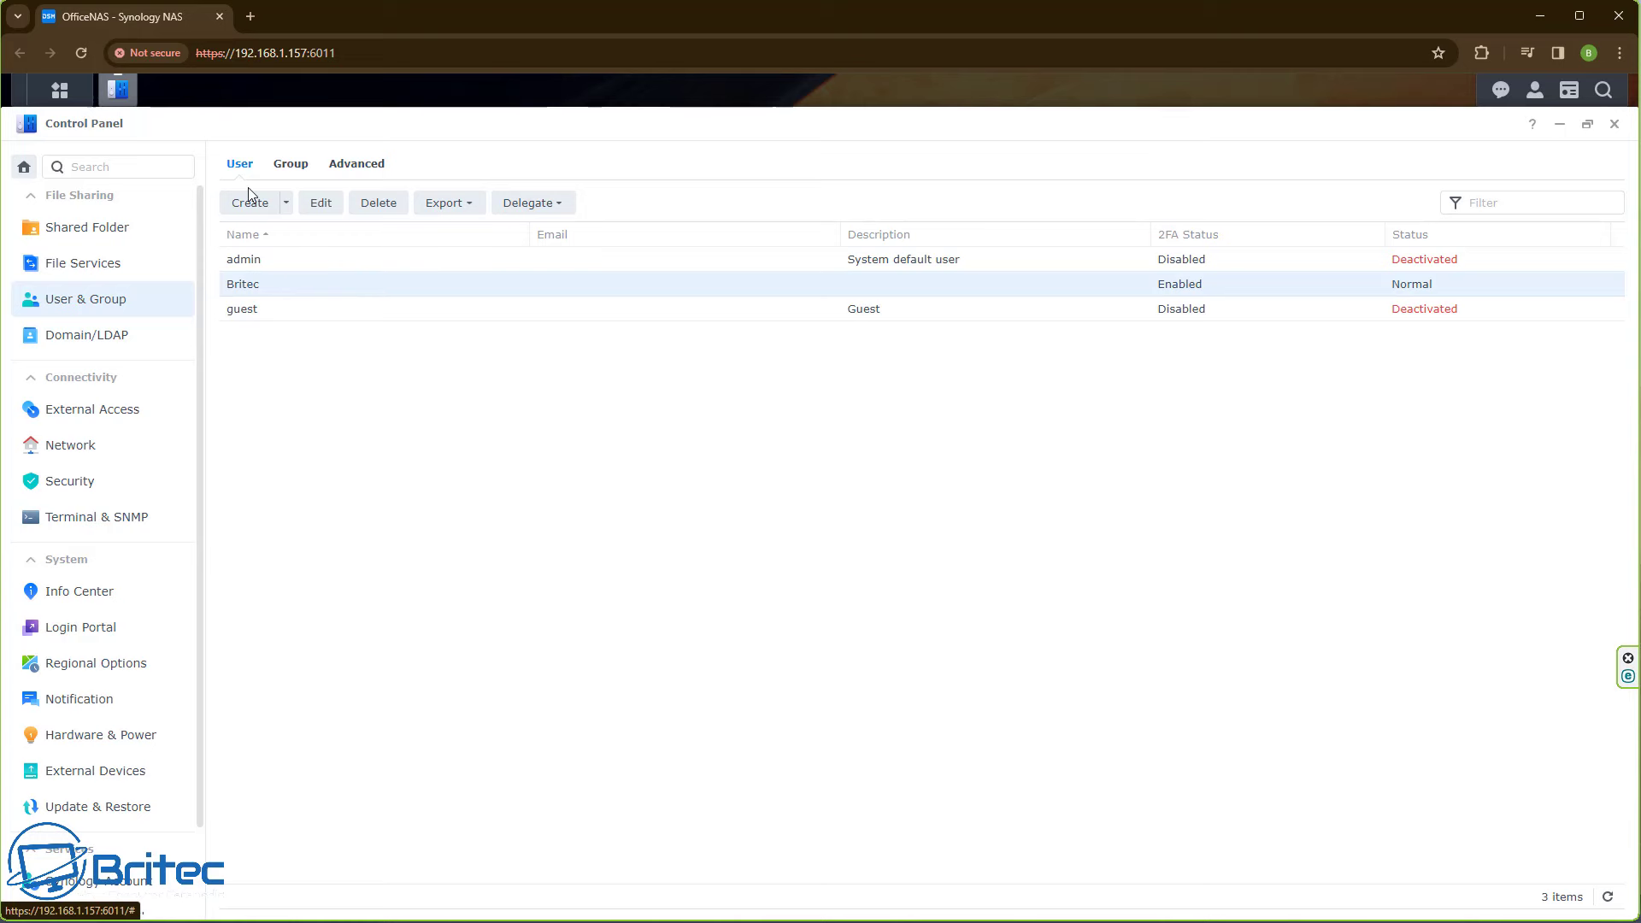
{"action": "left_click", "coordinate": [285, 202]}
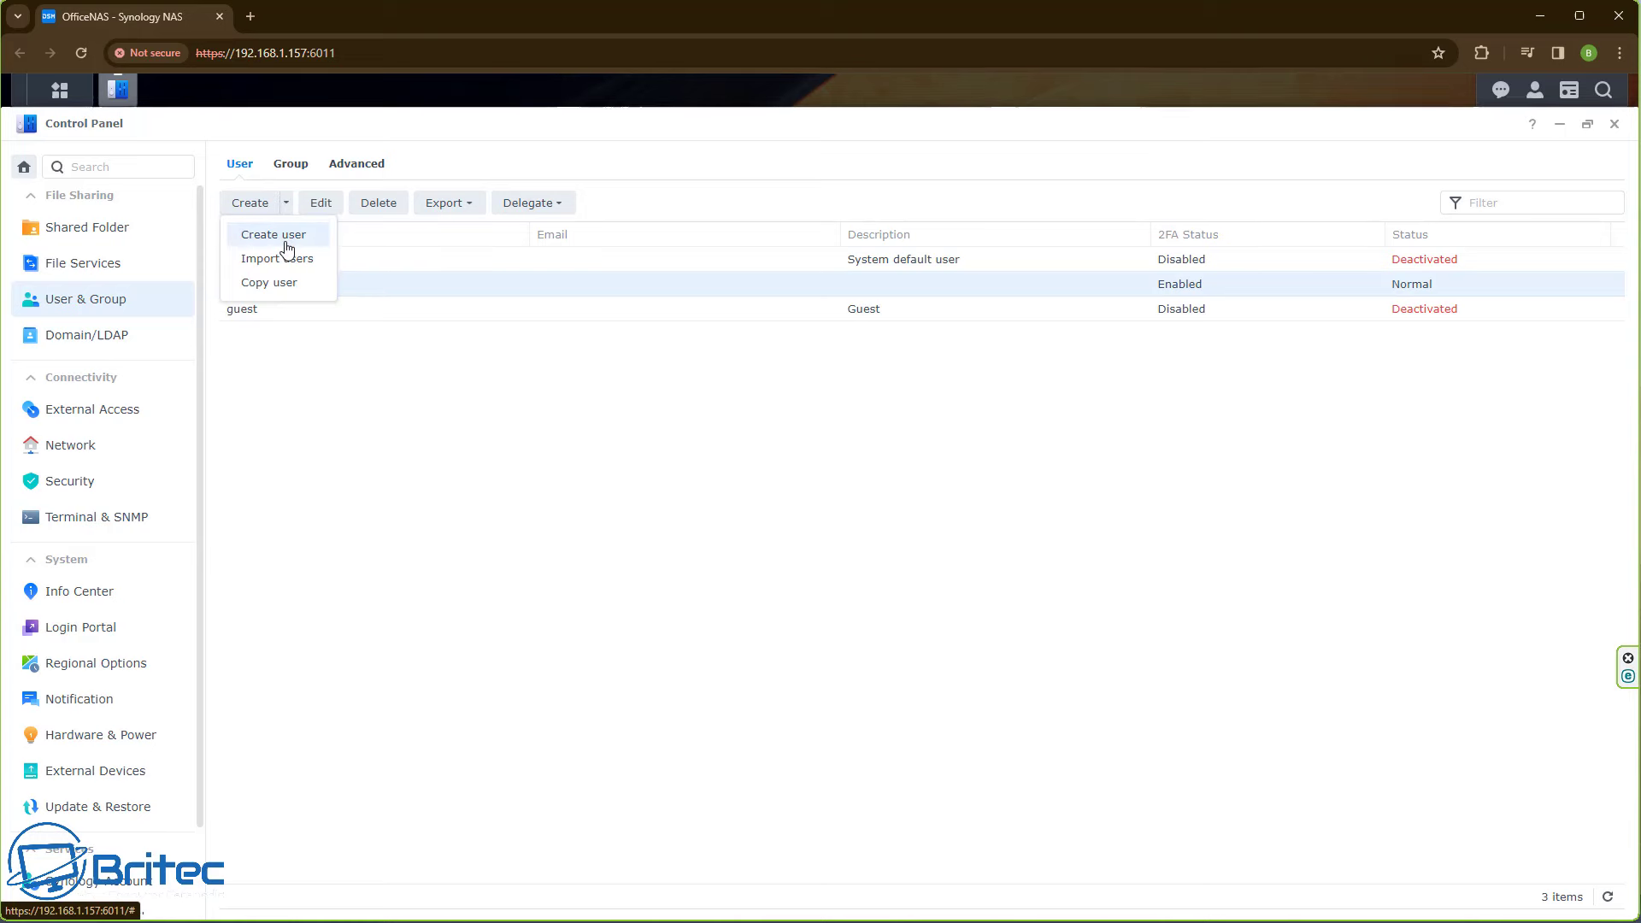
{"action": "left_click", "coordinate": [285, 245]}
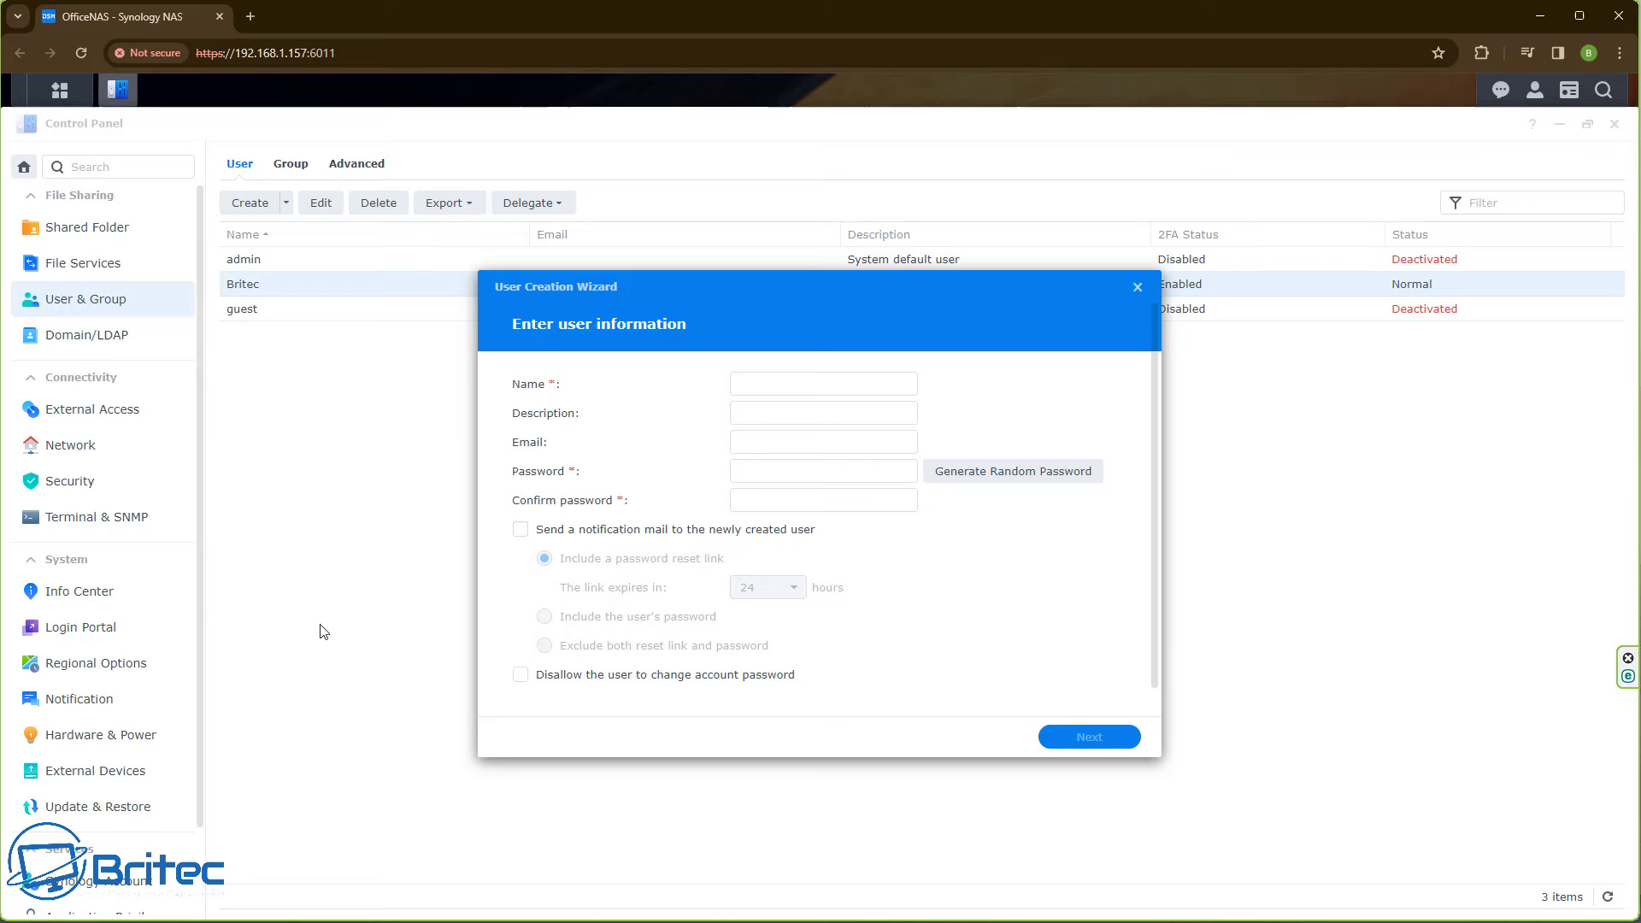
{"action": "left_click", "coordinate": [1137, 287]}
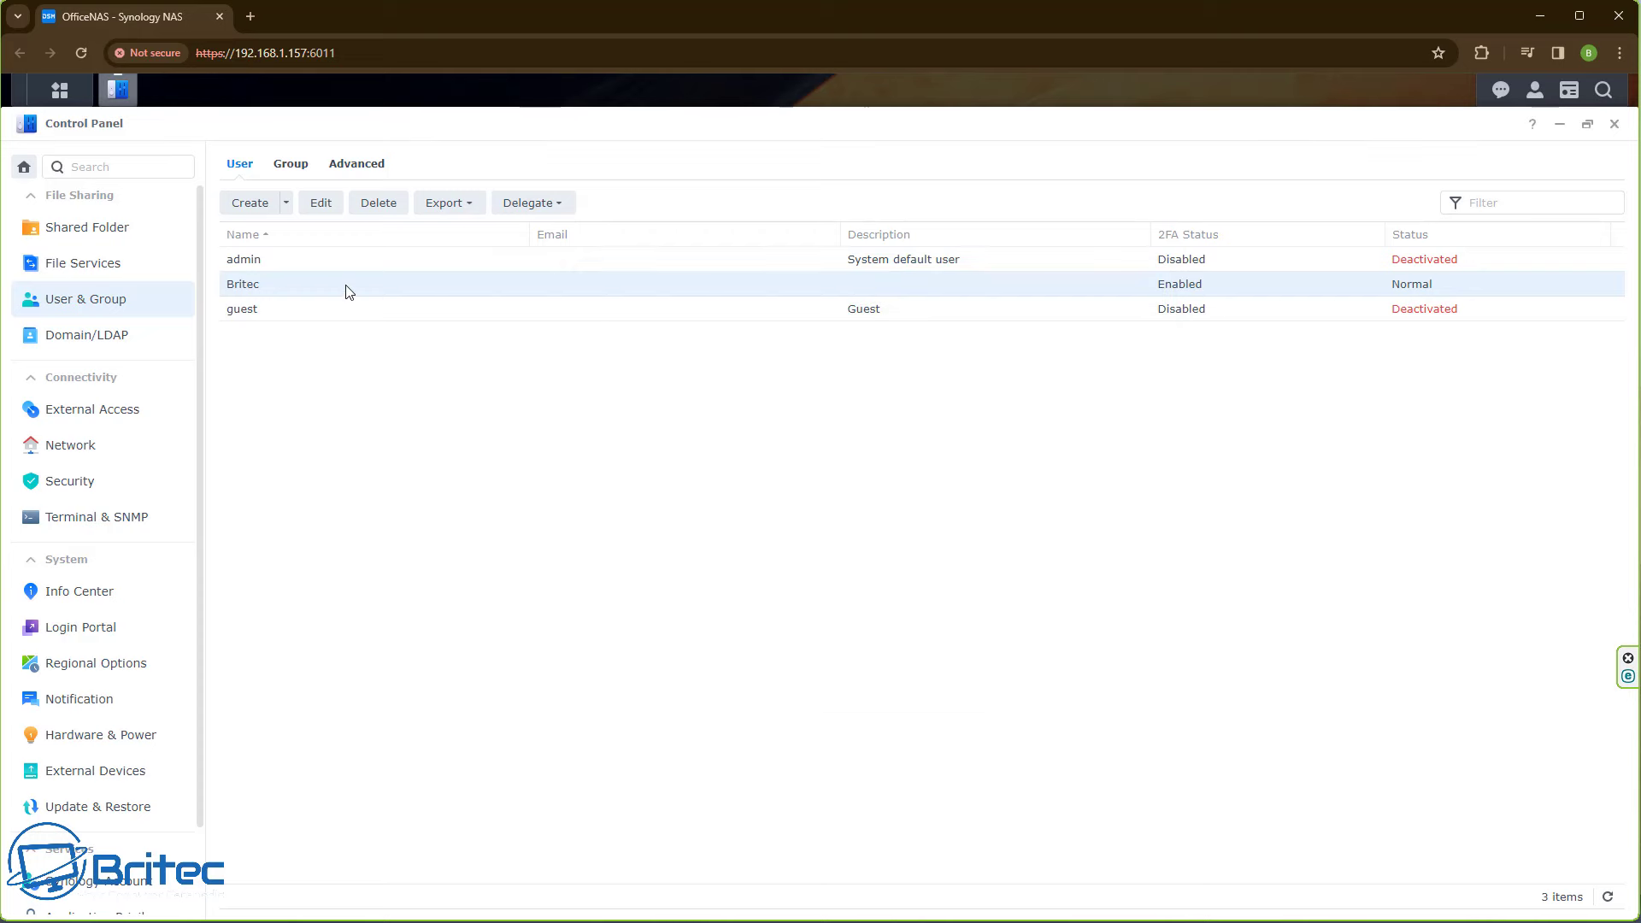
{"action": "left_click", "coordinate": [290, 318]}
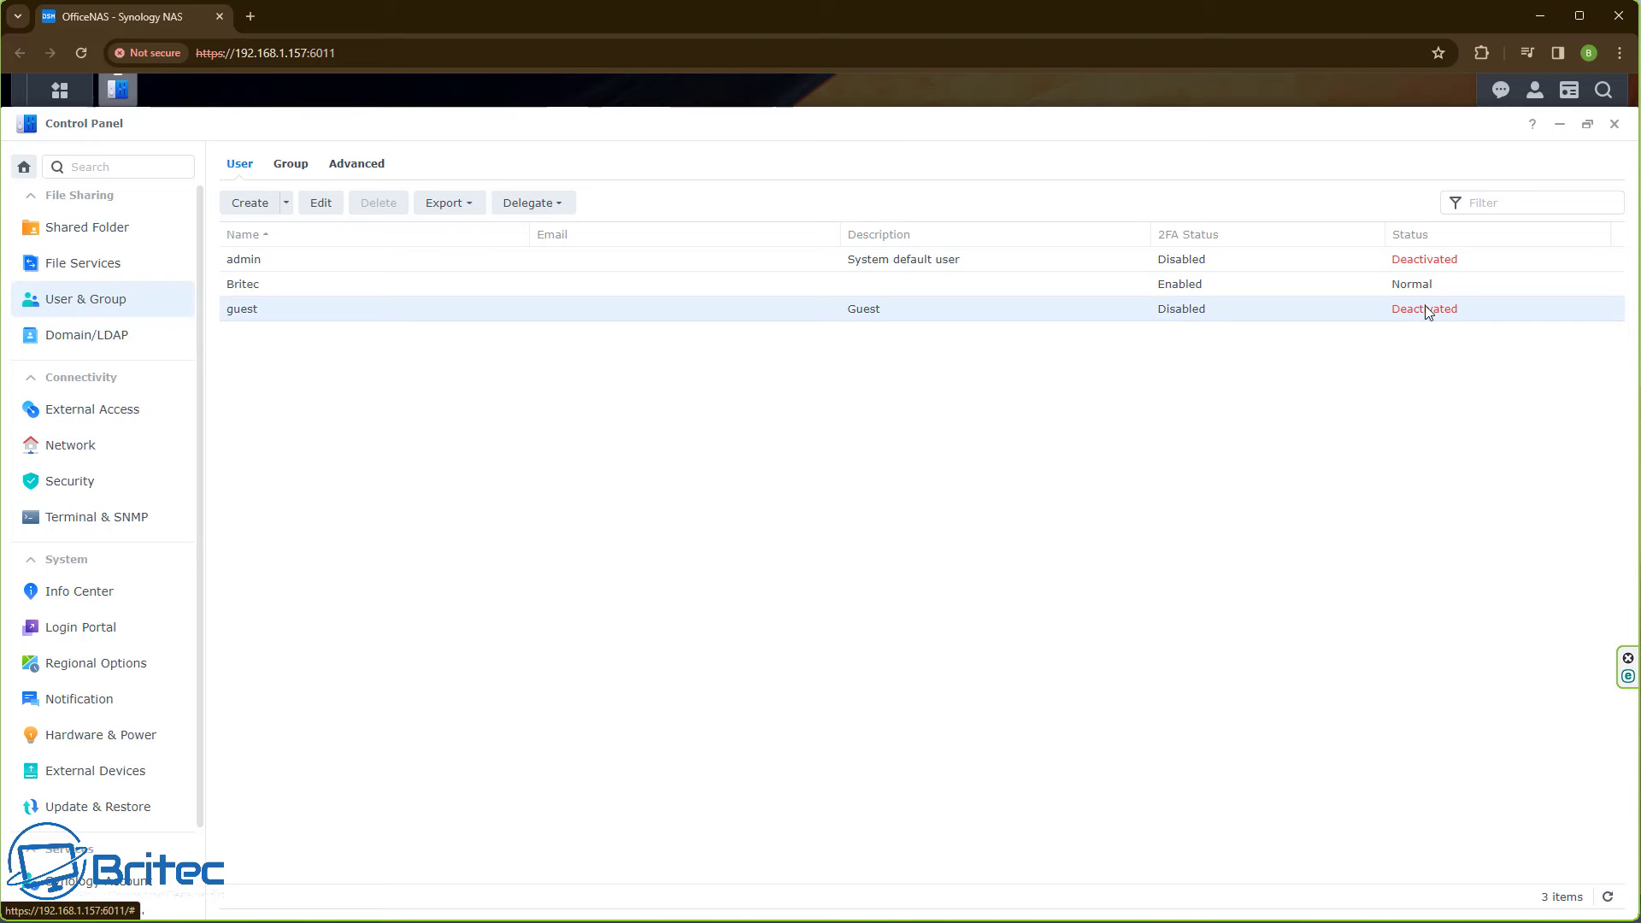
{"action": "left_click", "coordinate": [256, 288]}
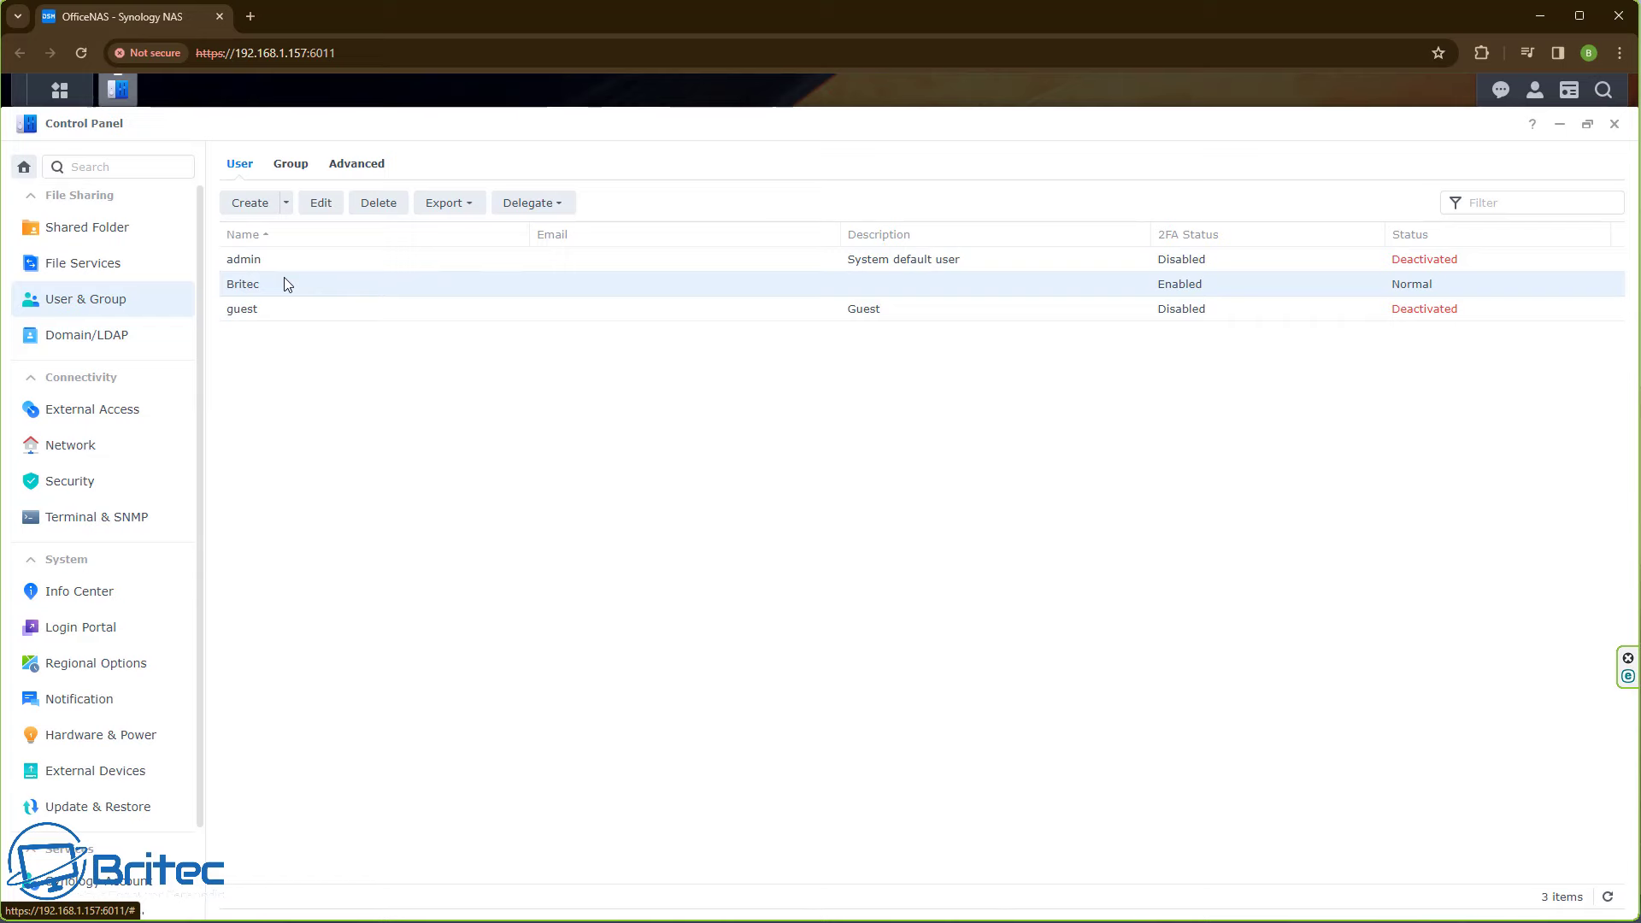
- Examine the password strength rules and minimal password length in the advanced user settings
{"action": "left_click", "coordinate": [355, 165]}
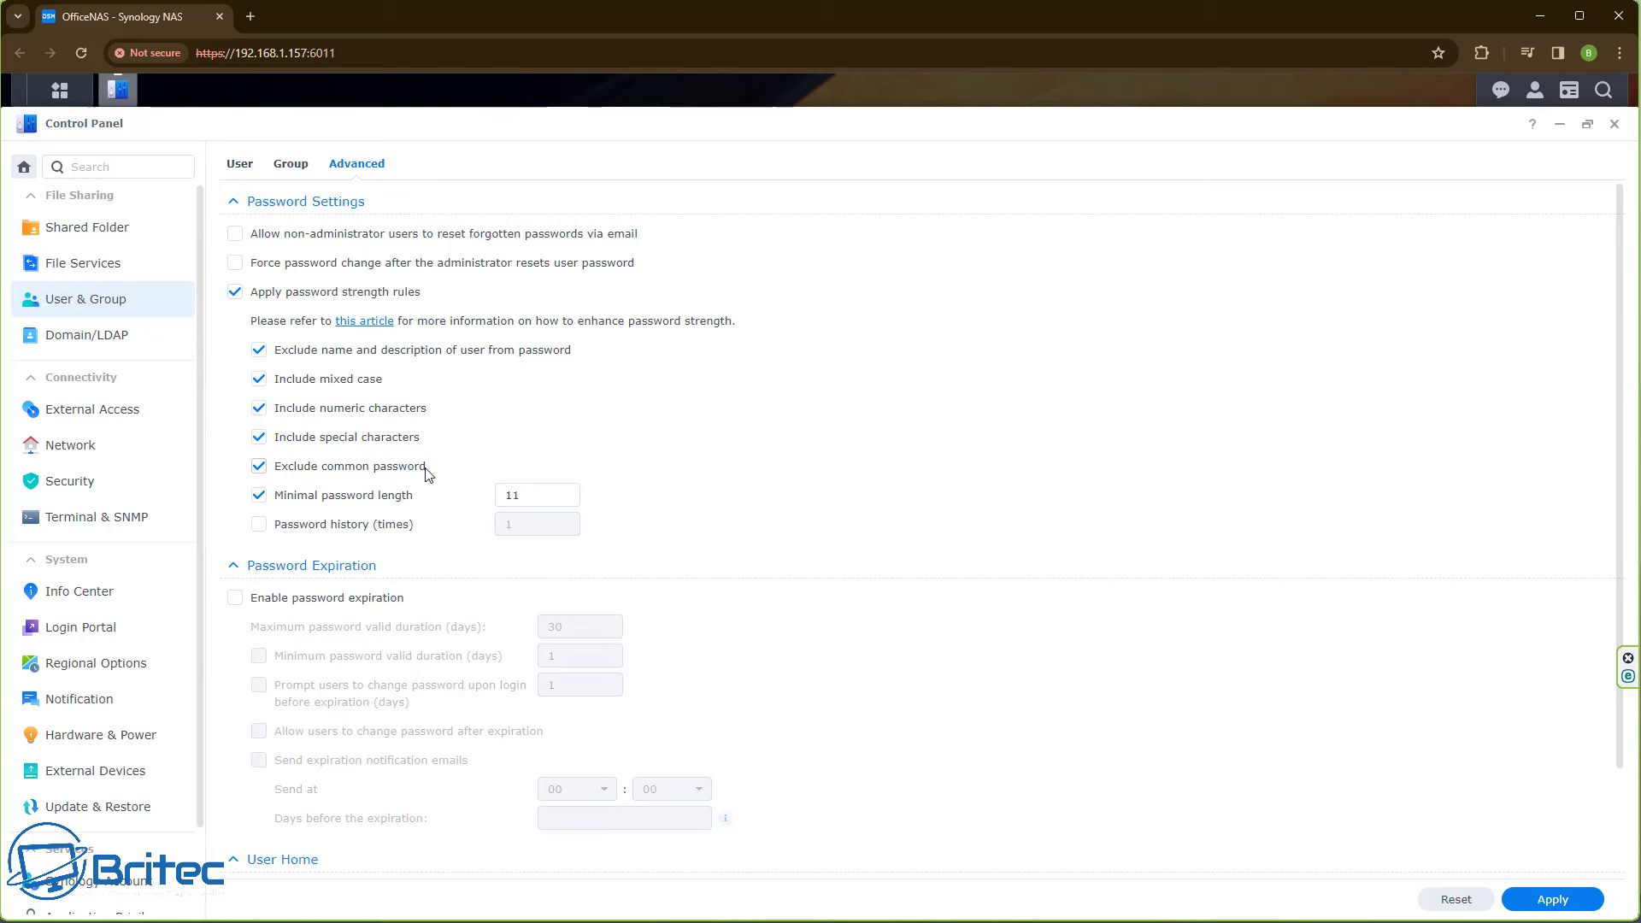
{"action": "left_click", "coordinate": [554, 494]}
{"action": "left_click", "coordinate": [996, 480]}
- Try enabling password expiration without adding always valid passwords, review its duration and the user home settings, and switch it off again
{"action": "left_click", "coordinate": [236, 601]}
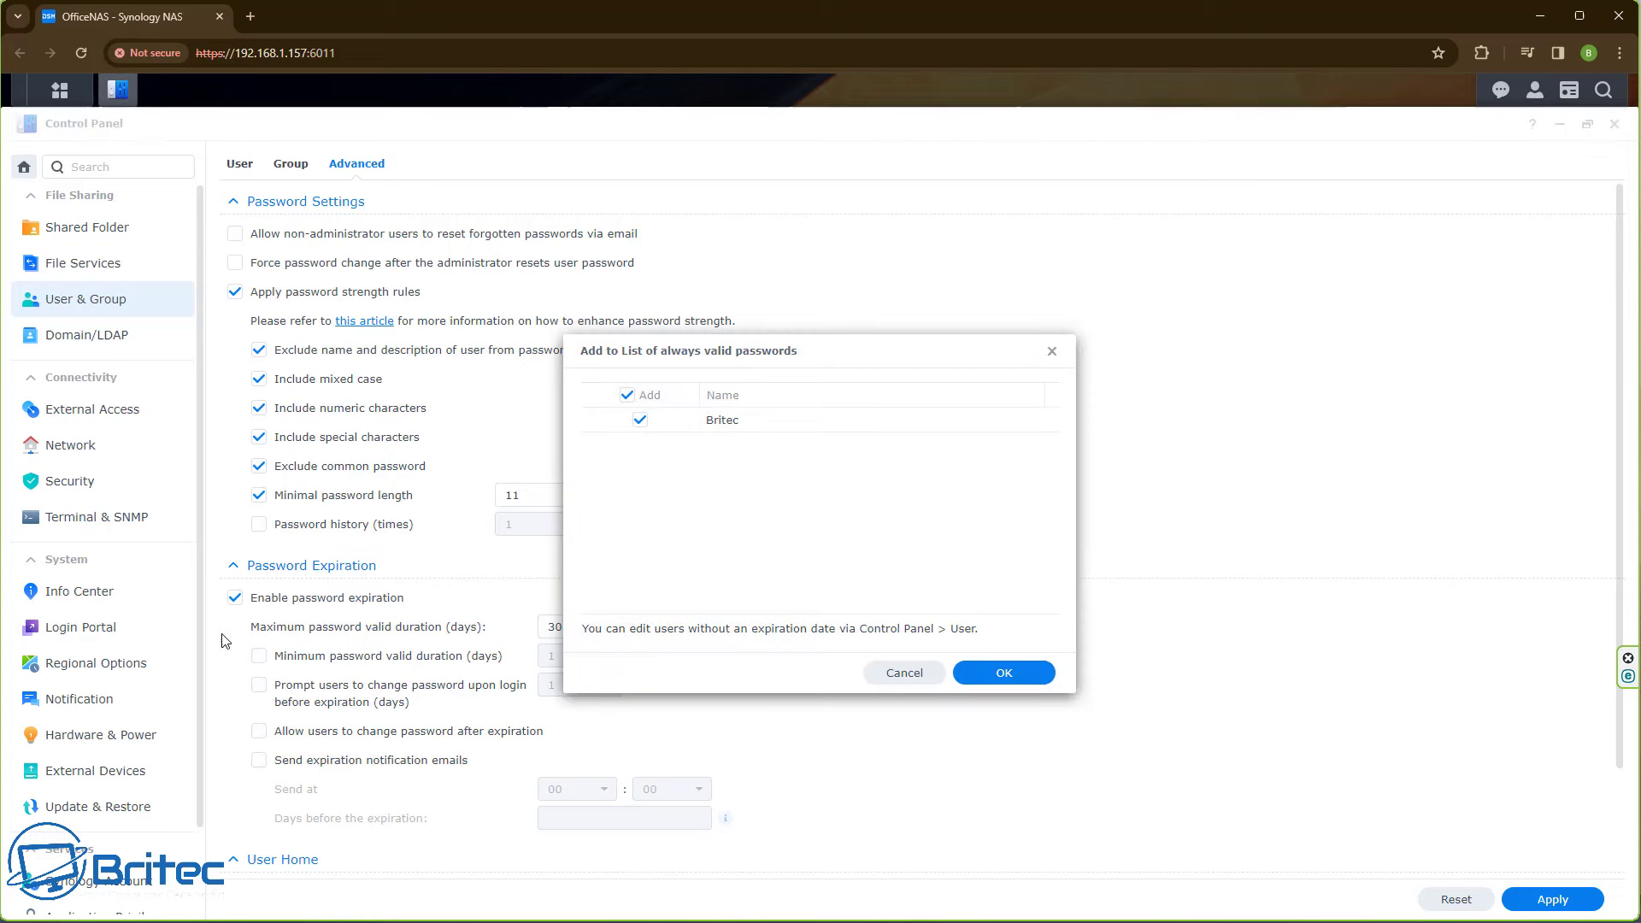
{"action": "left_click", "coordinate": [898, 671]}
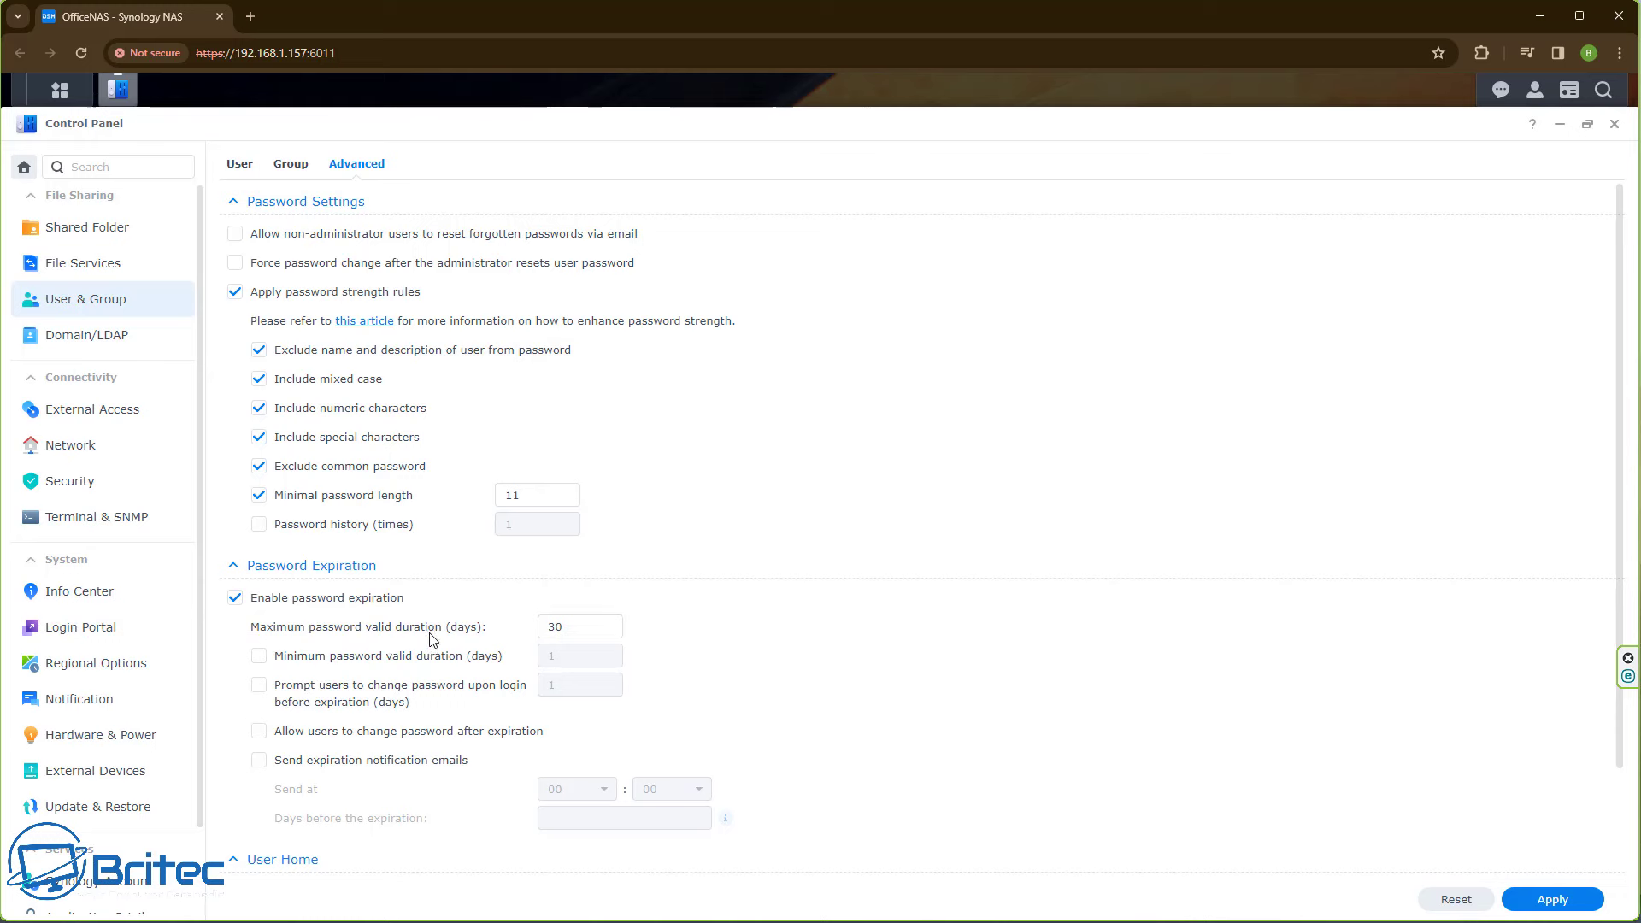
{"action": "left_click", "coordinate": [578, 629]}
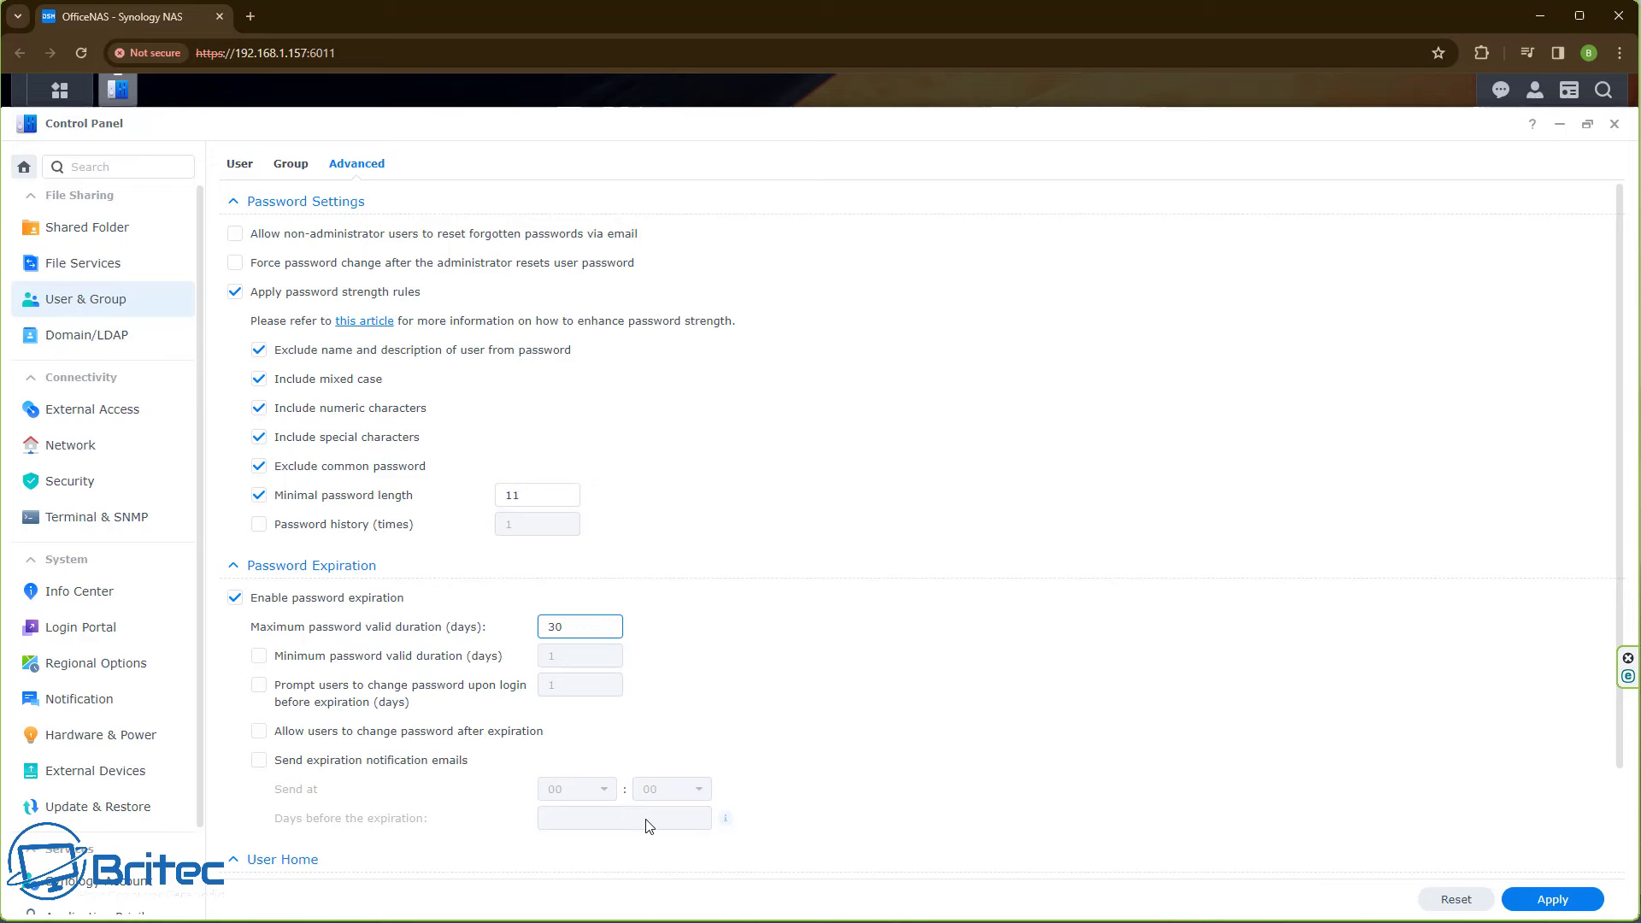
{"action": "scroll", "coordinate": [649, 826], "scroll_direction": "down", "scroll_amount": 2}
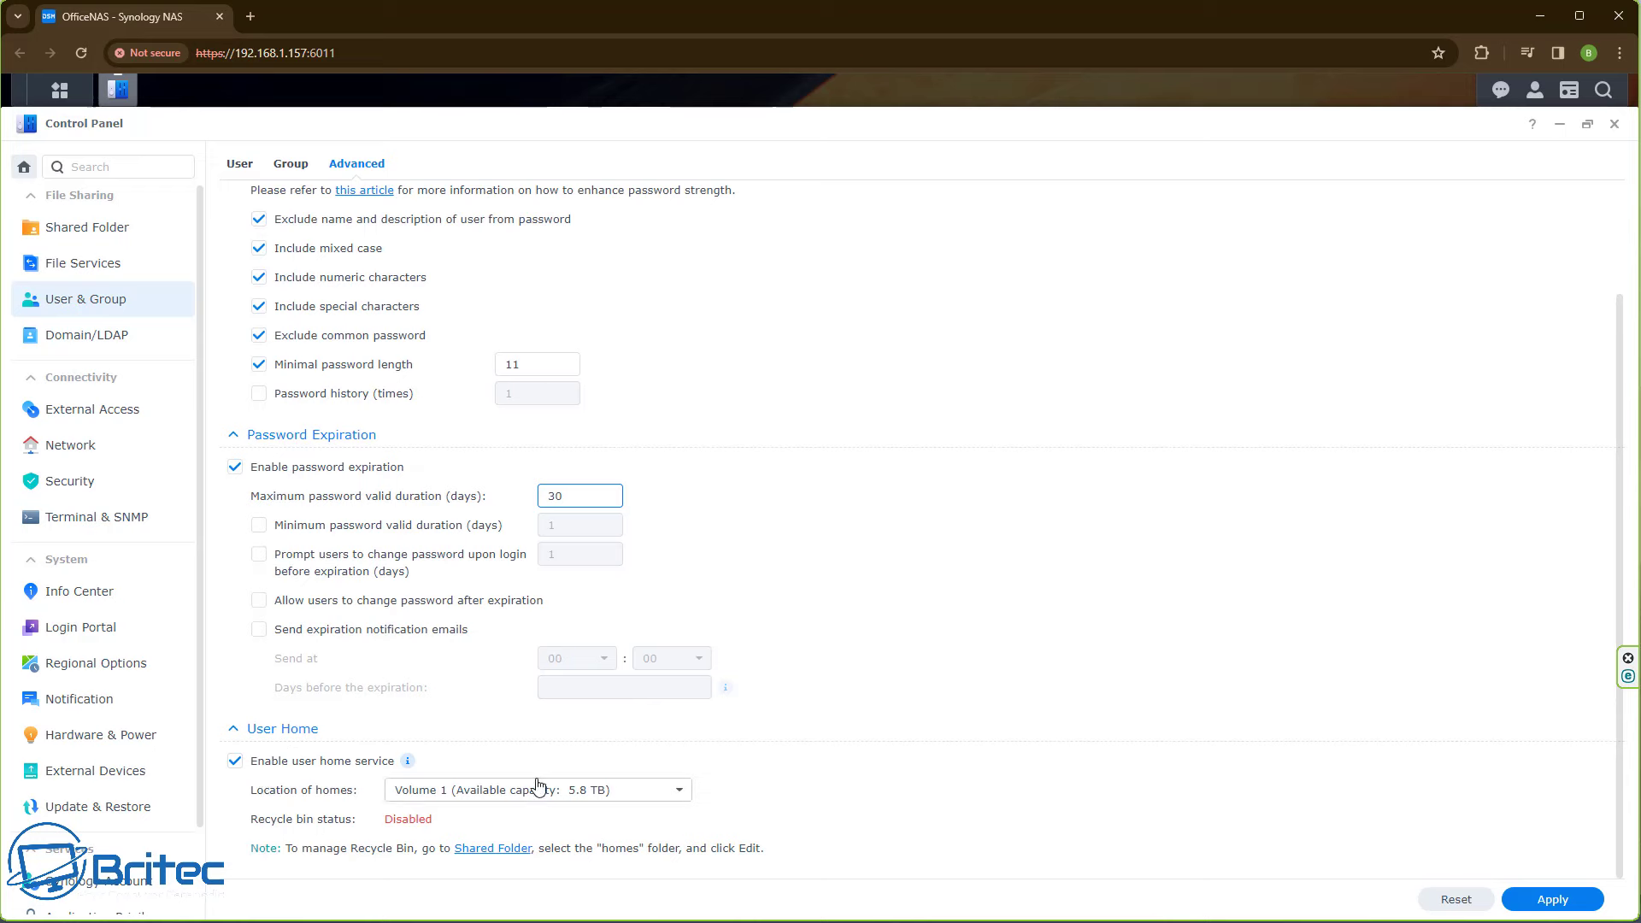
{"action": "mouse_move", "coordinate": [408, 760]}
{"action": "scroll", "coordinate": [604, 753], "scroll_direction": "up", "scroll_amount": 2}
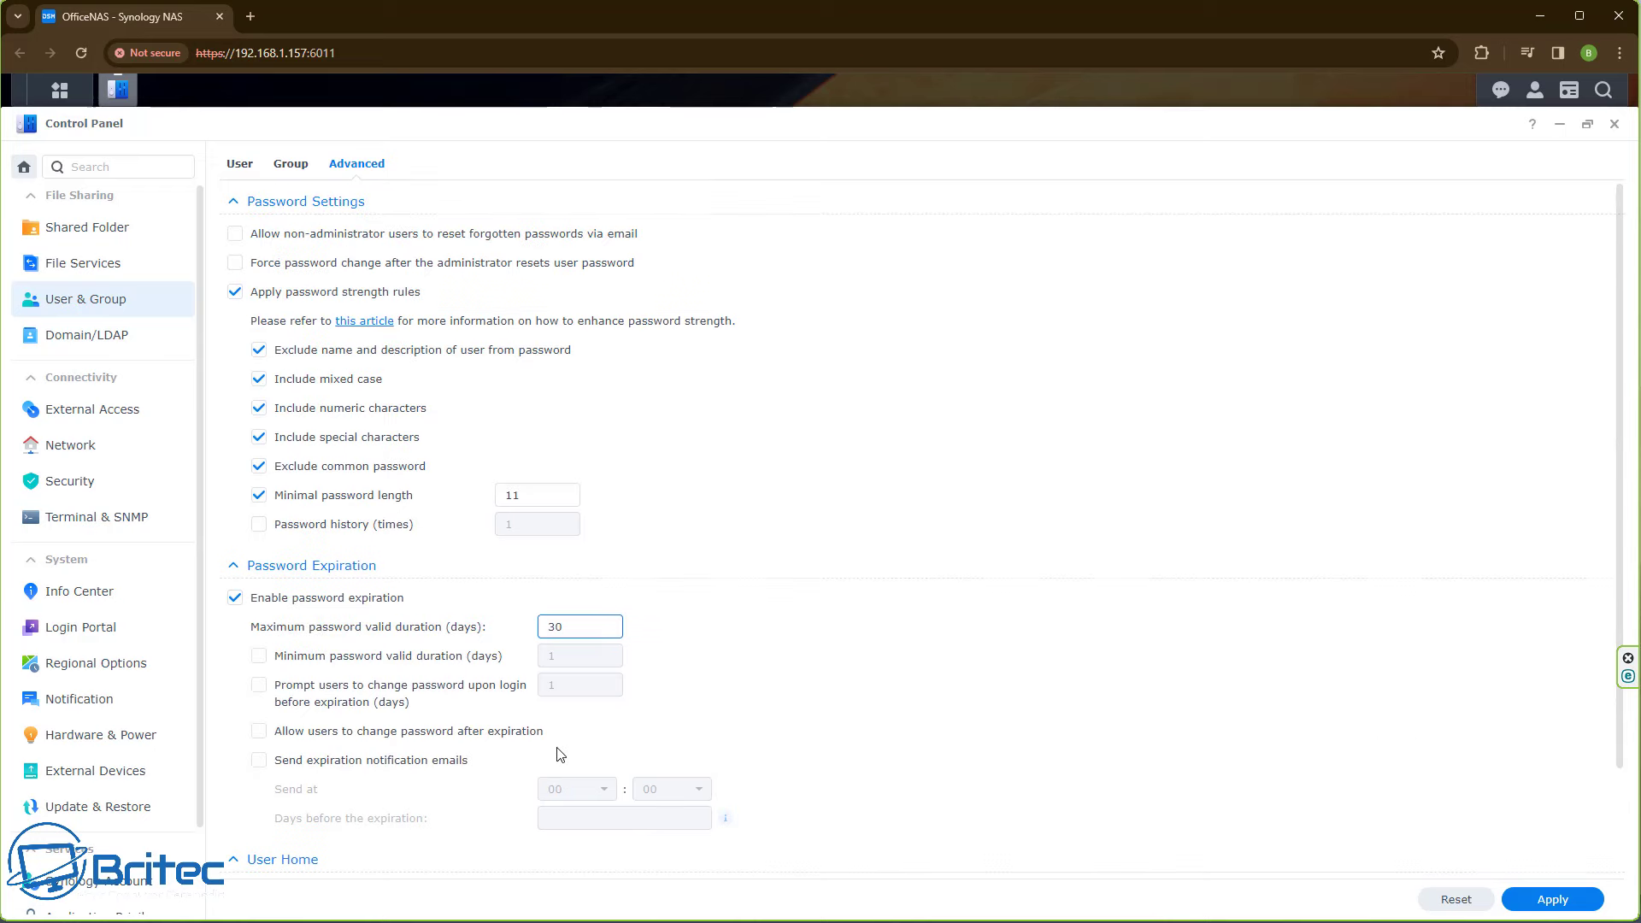
{"action": "left_click", "coordinate": [236, 600]}
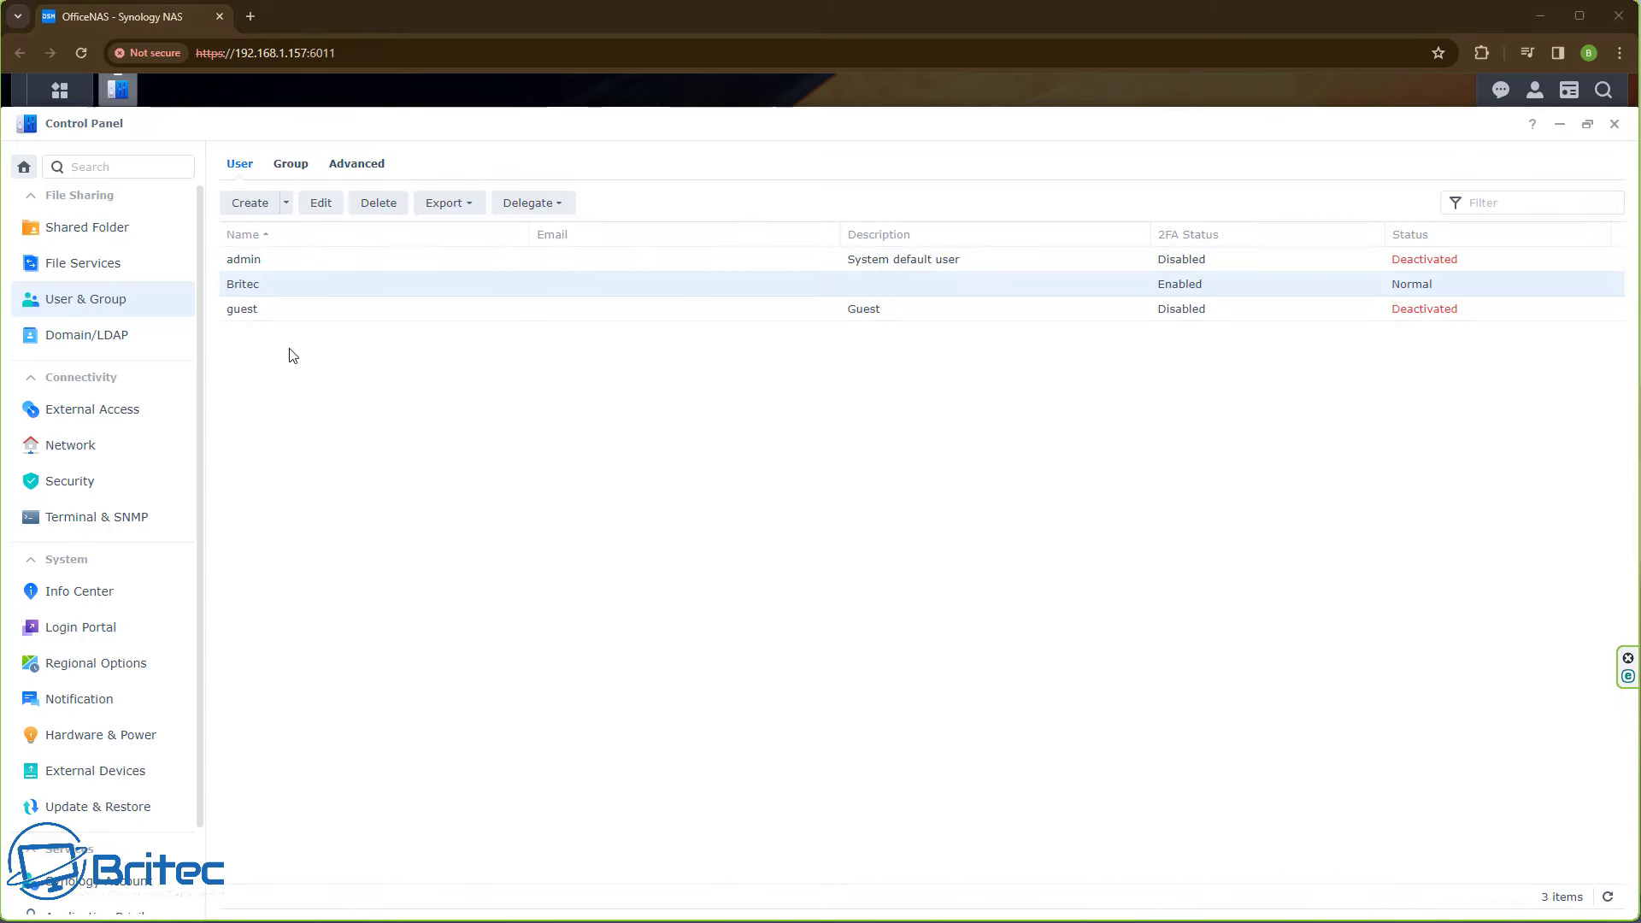
- Examine the firewall security settings, the default profile's rules, and the options for creating a firewall rule
{"action": "left_click", "coordinate": [70, 482]}
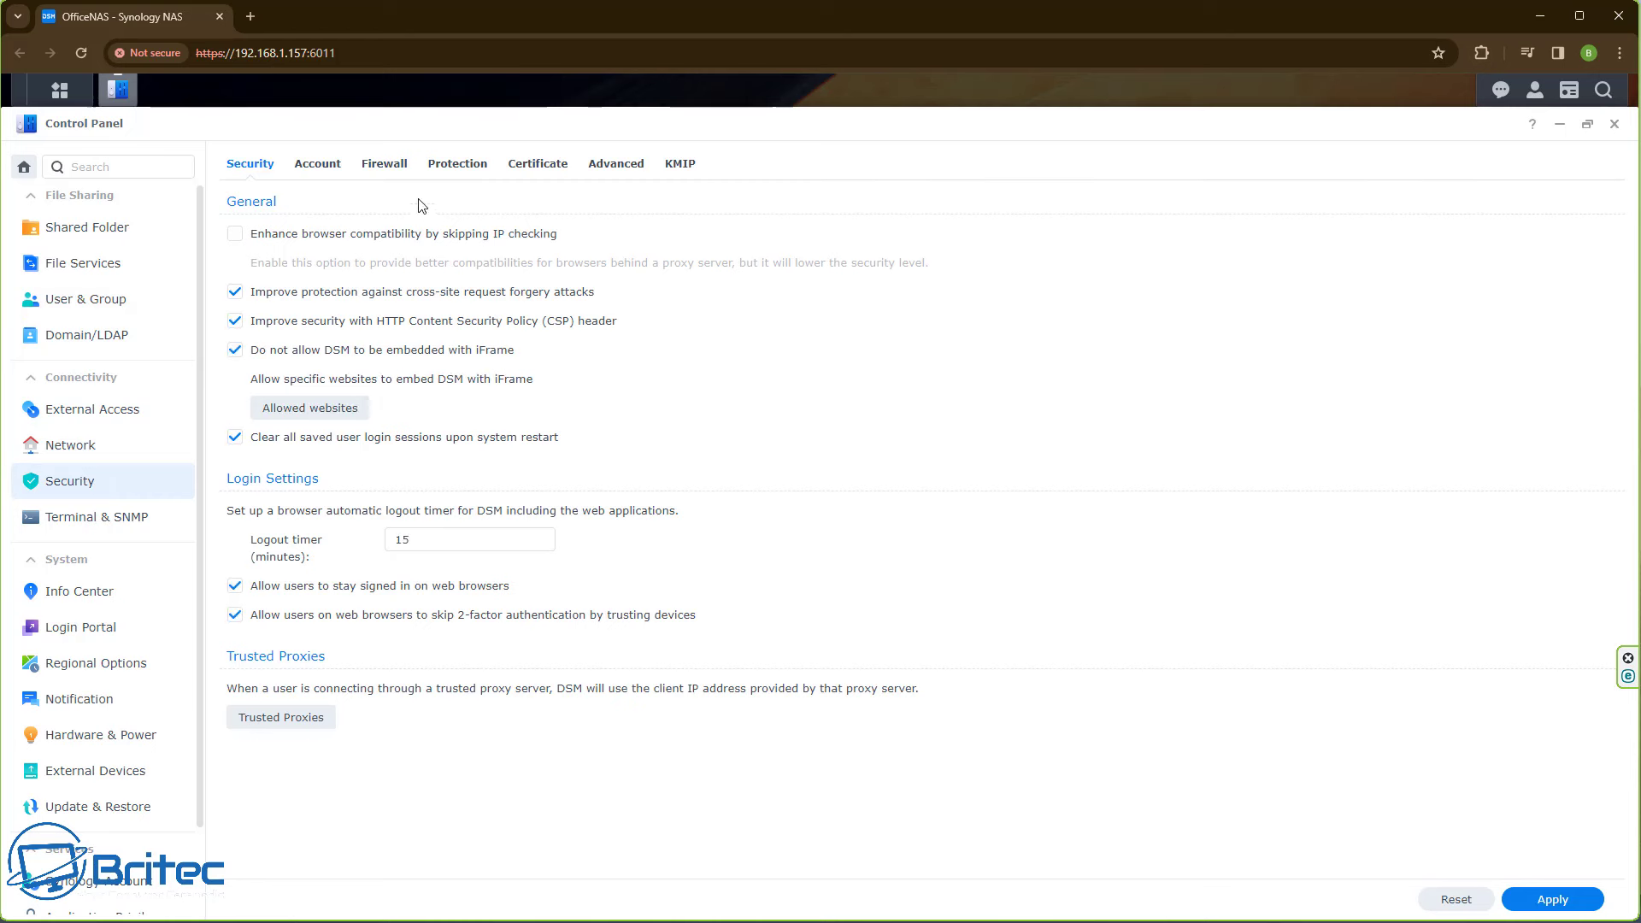
{"action": "left_click", "coordinate": [383, 164]}
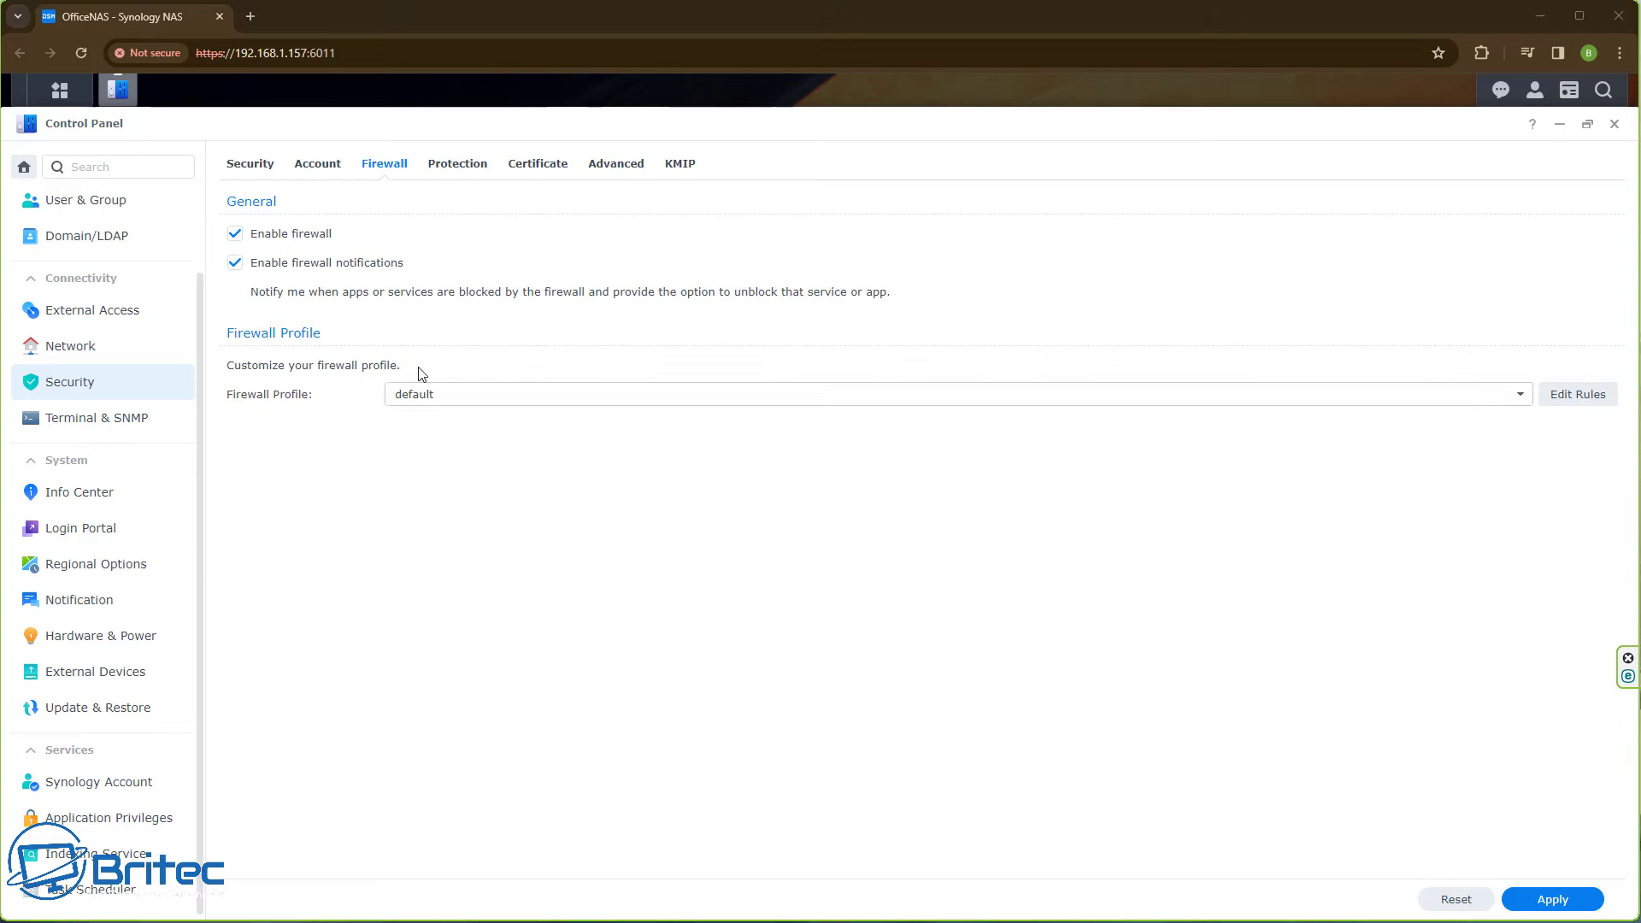
{"action": "left_click", "coordinate": [1553, 398]}
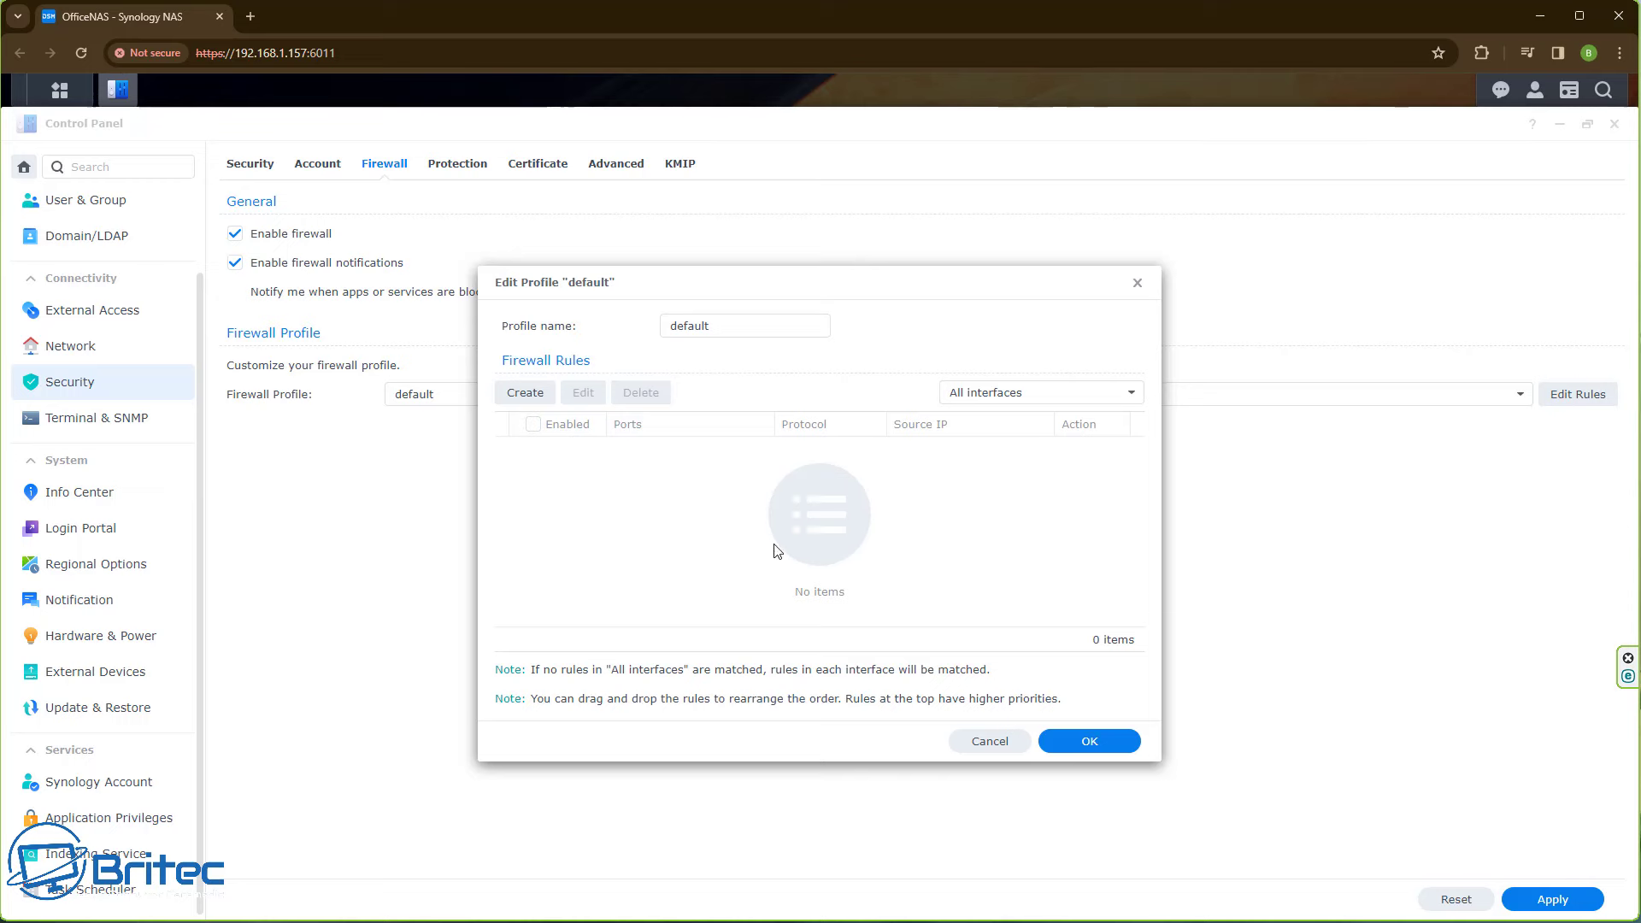
{"action": "left_click", "coordinate": [532, 394]}
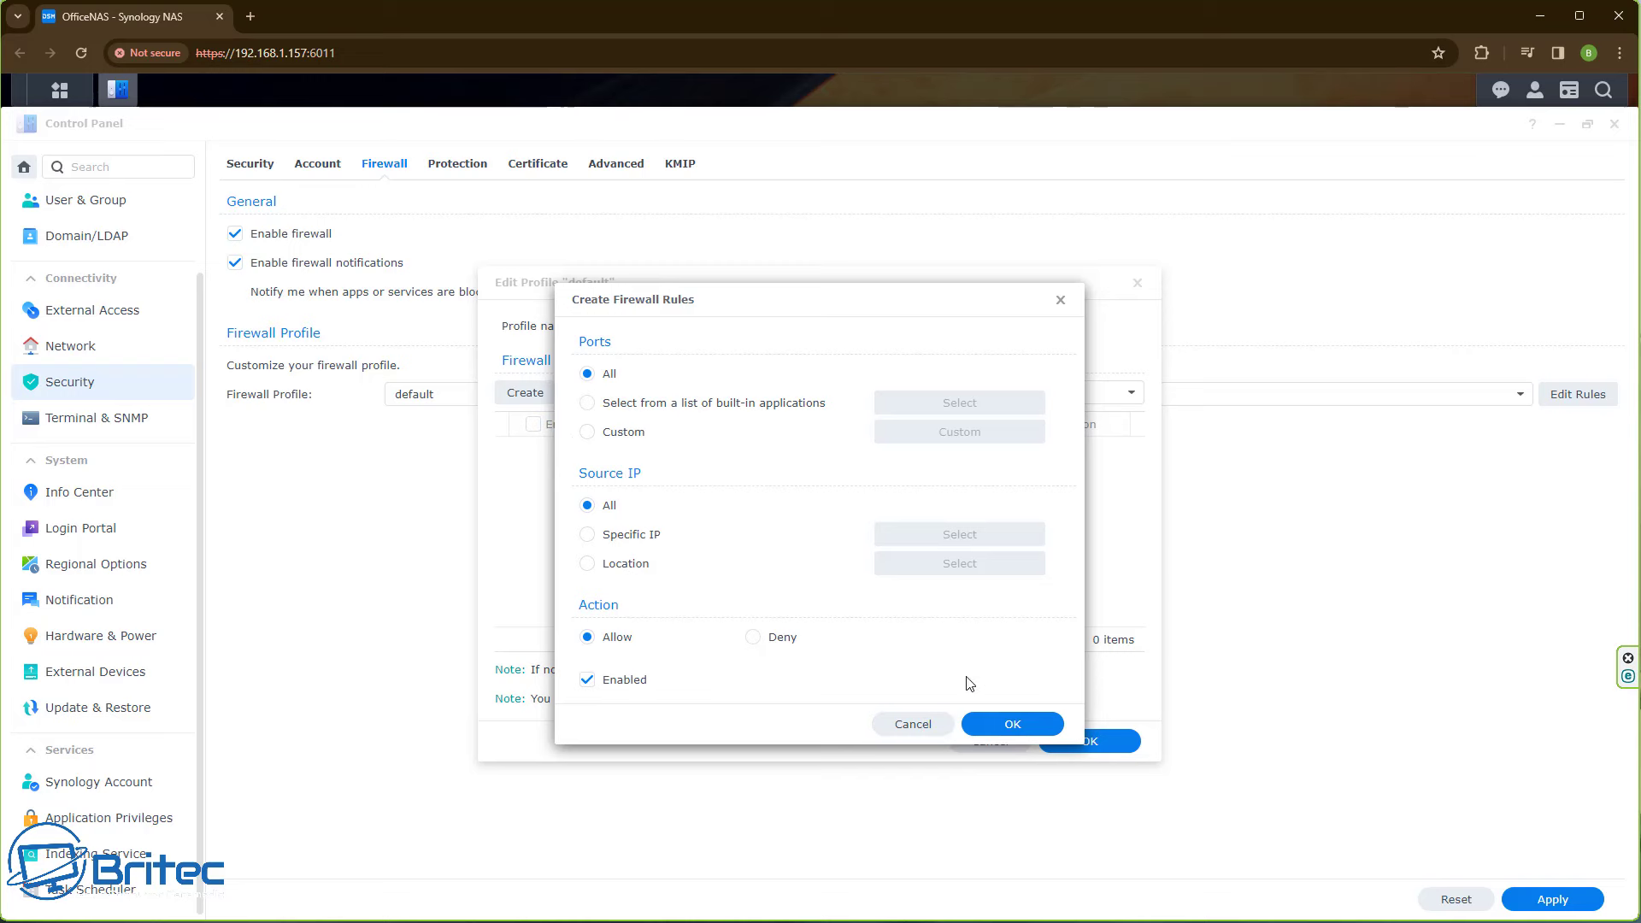
{"action": "left_click", "coordinate": [912, 724]}
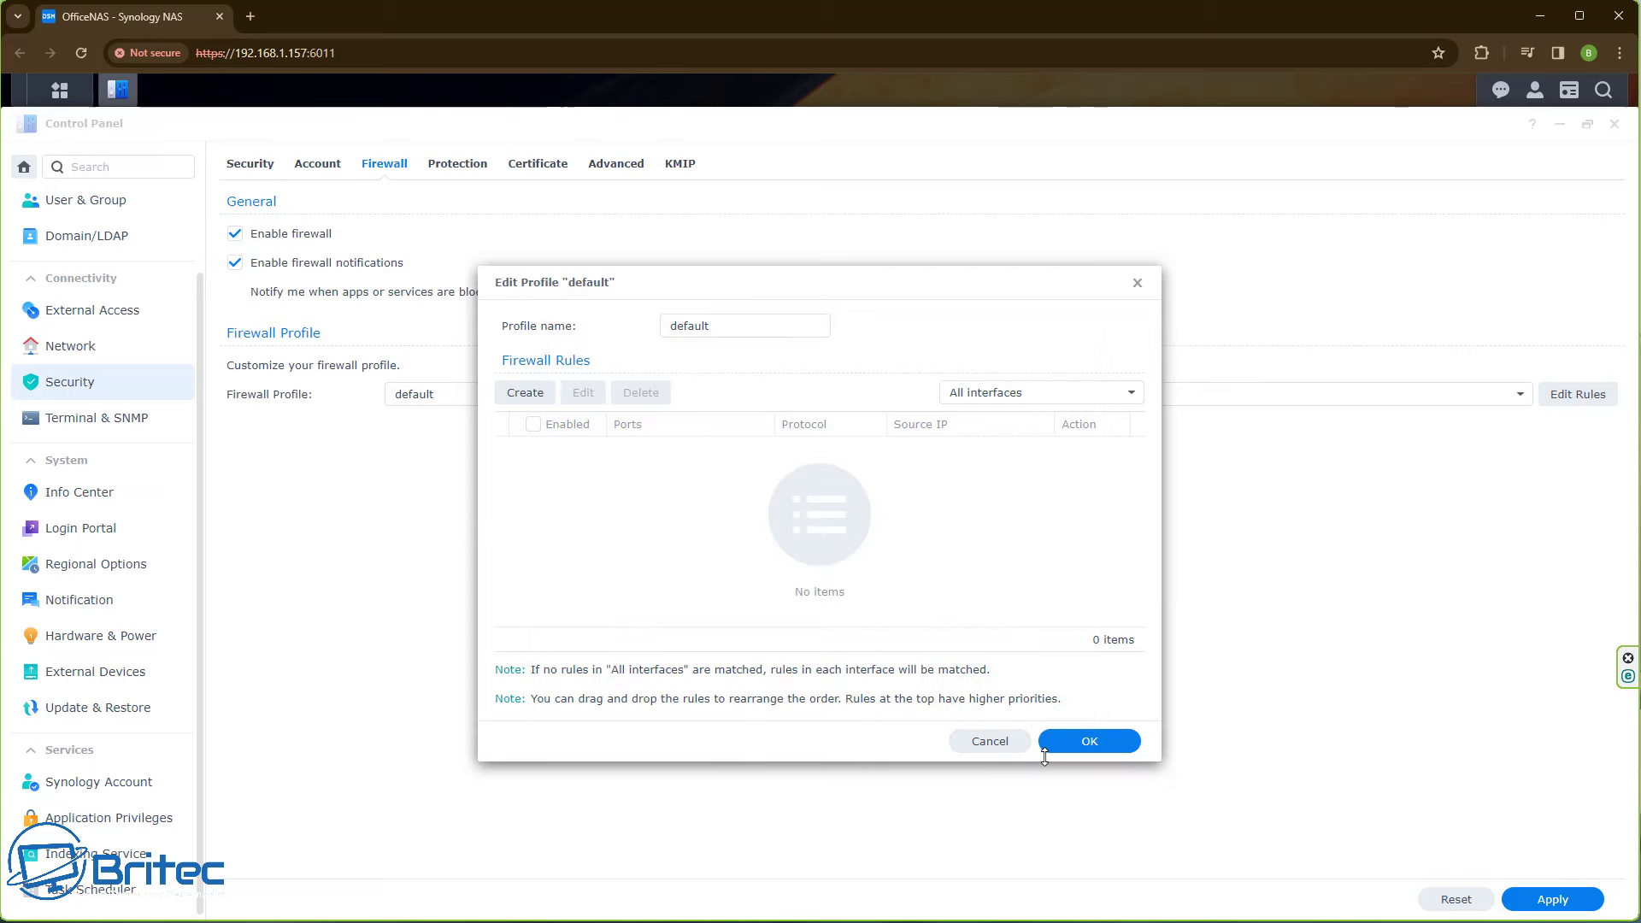
{"action": "key", "text": "Escape"}
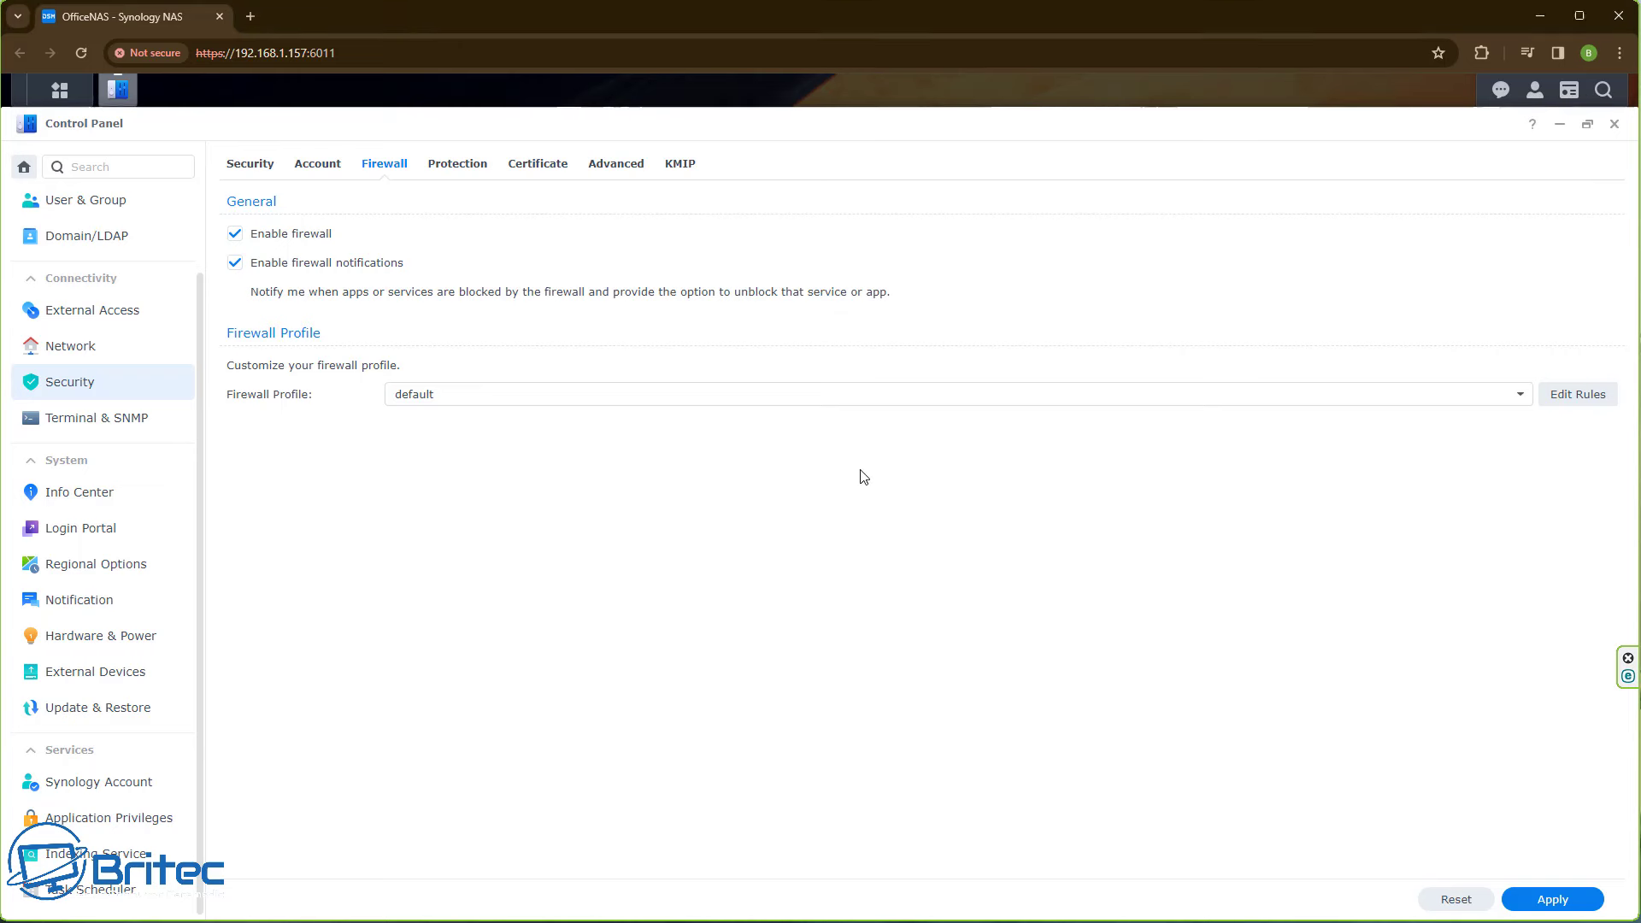
- Examine the Auto Block protection settings and the allow and block lists of IP addresses
{"action": "left_click", "coordinate": [461, 165]}
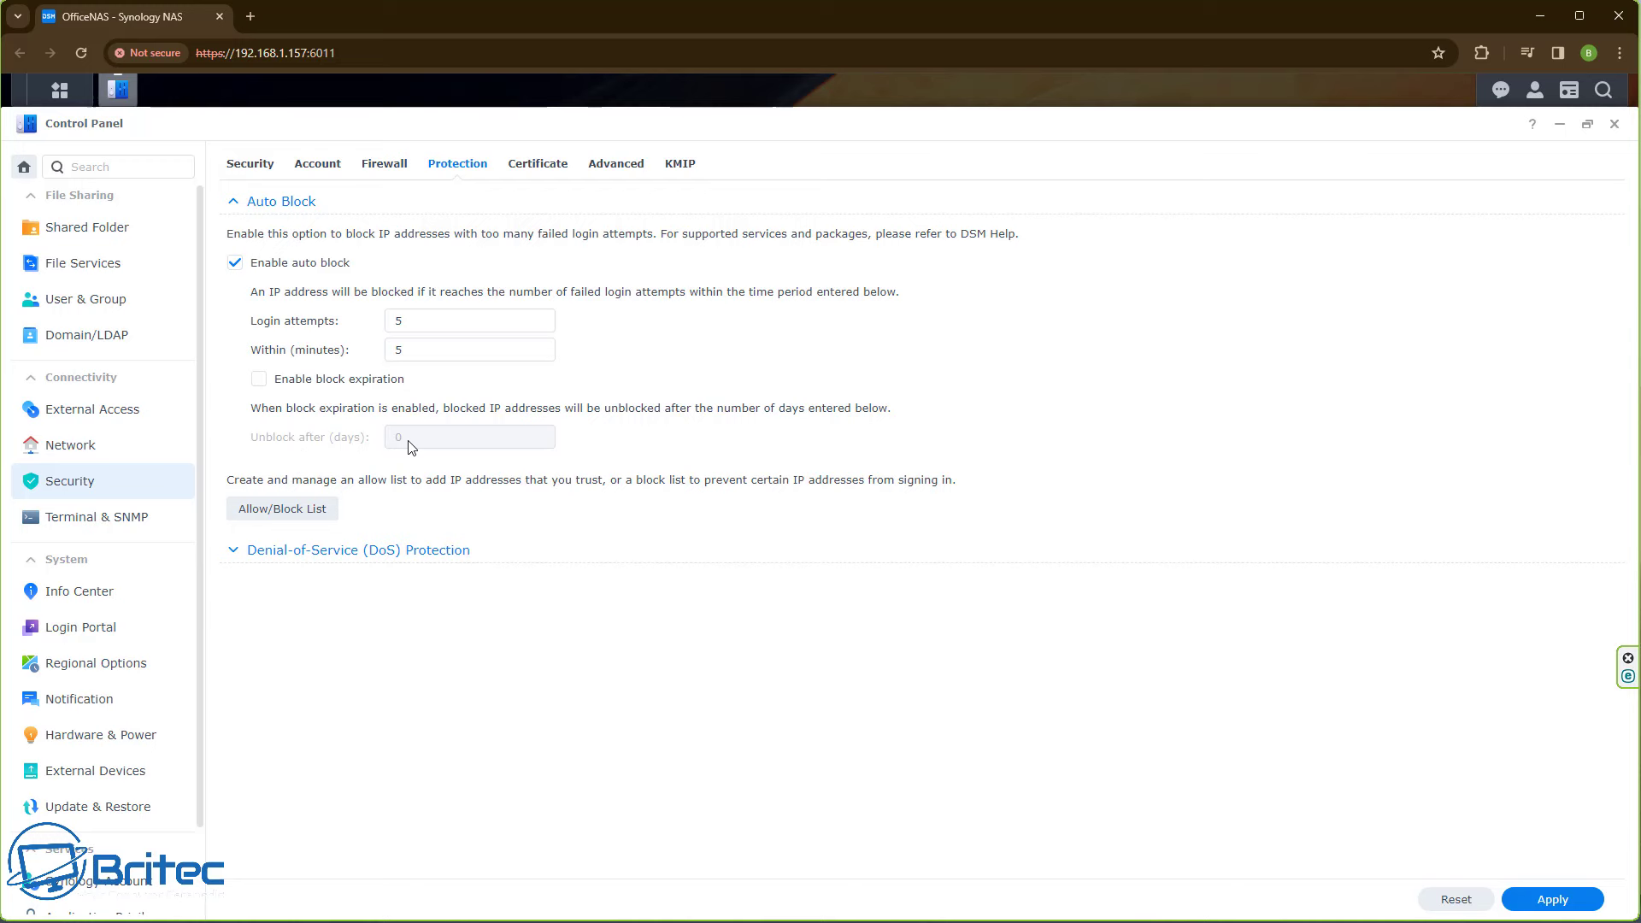
{"action": "left_click", "coordinate": [291, 515]}
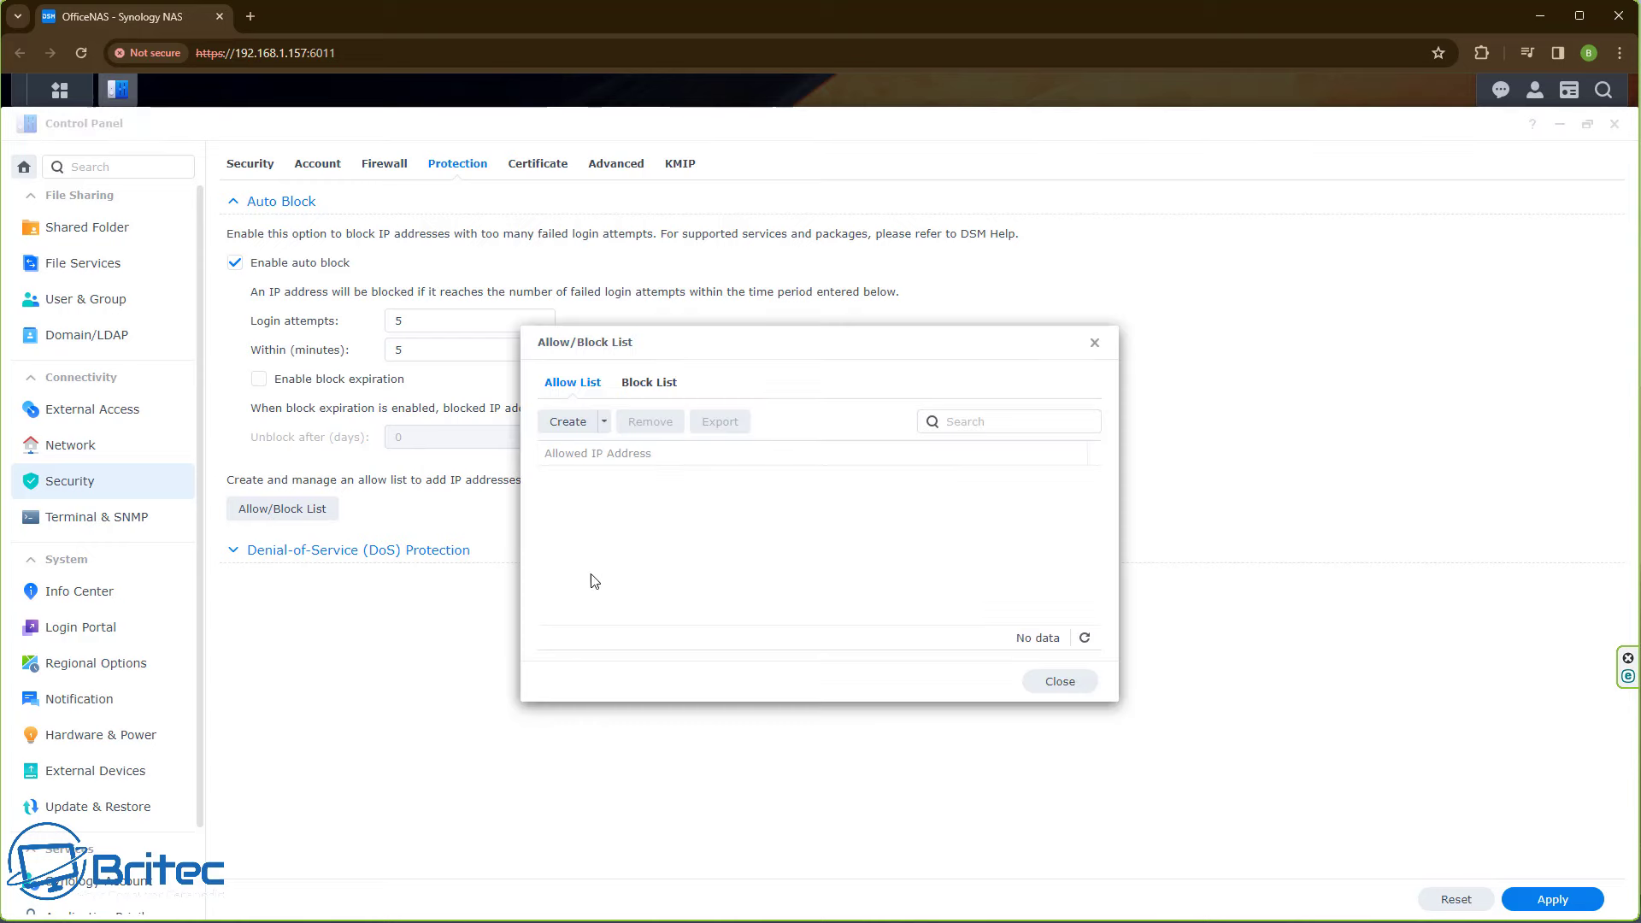
{"action": "left_click", "coordinate": [649, 383]}
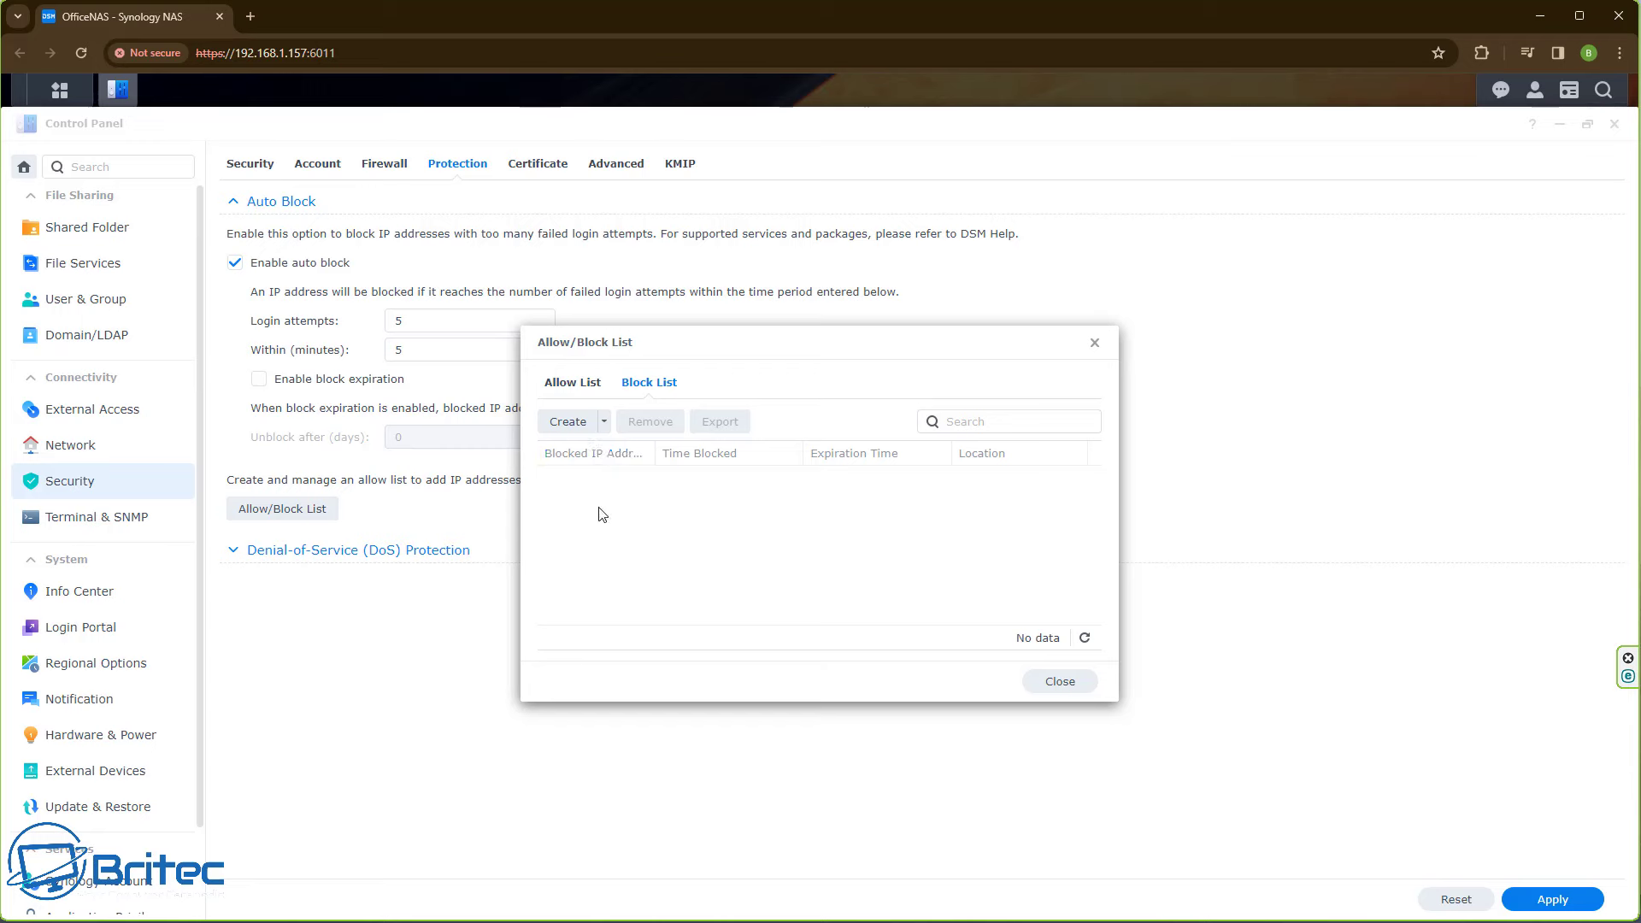
- Examine the Denial-of-Service protection options, and the advanced TLS/SSL and Spectre and Meltdown protection settings with the related Synology security advisory
{"action": "left_click", "coordinate": [1060, 681]}
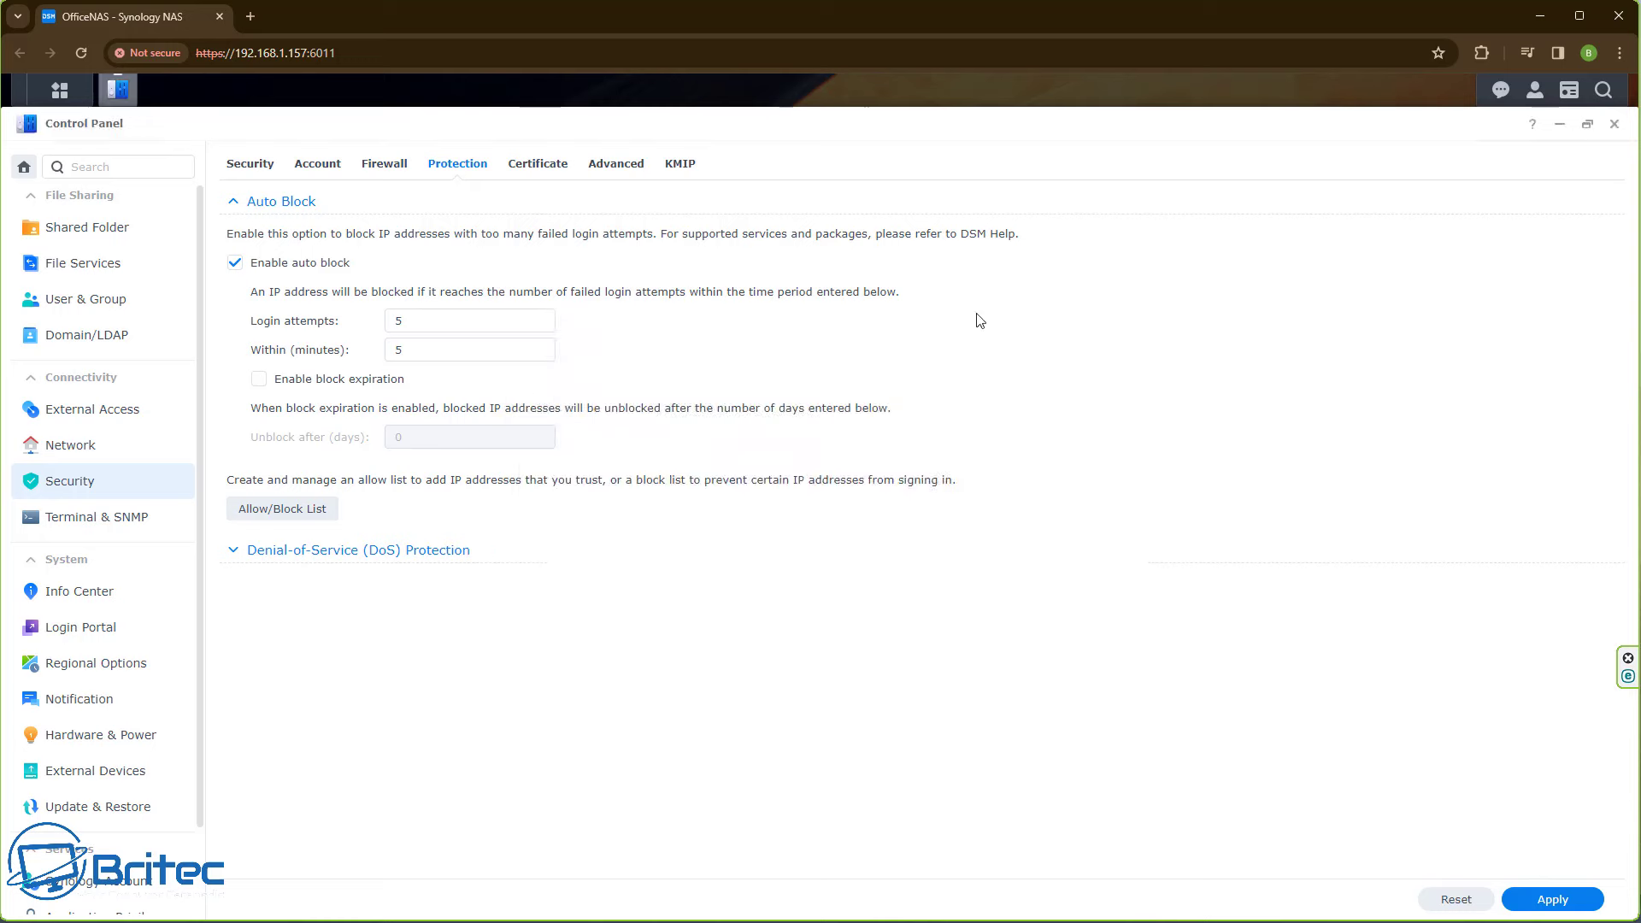
{"action": "left_click", "coordinate": [290, 553]}
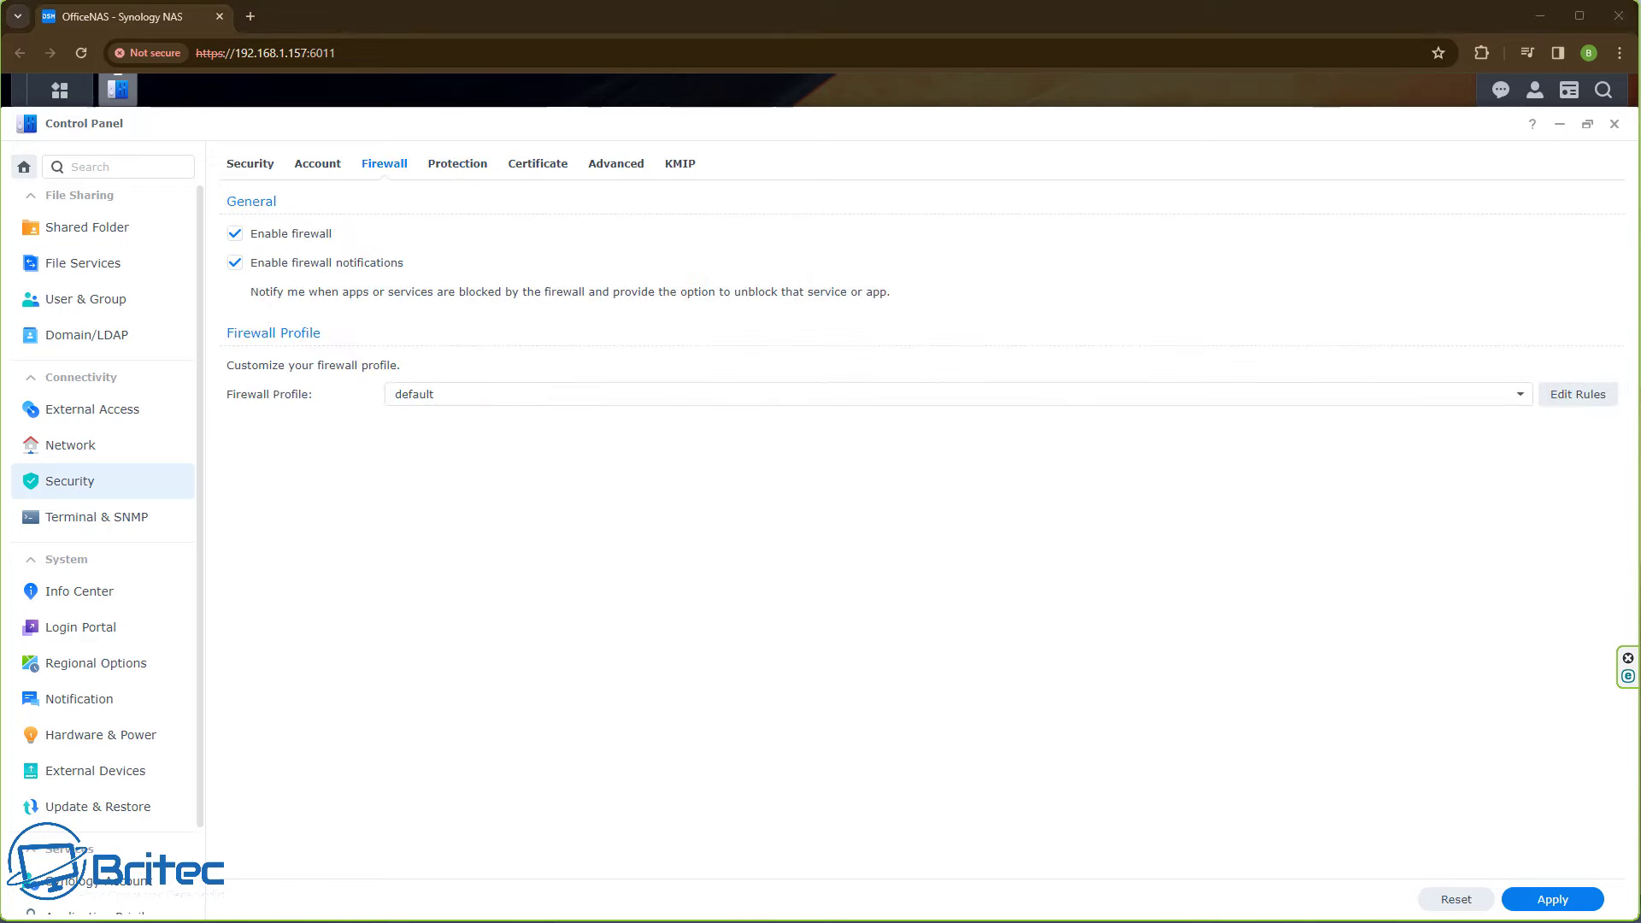
{"action": "left_click", "coordinate": [622, 164]}
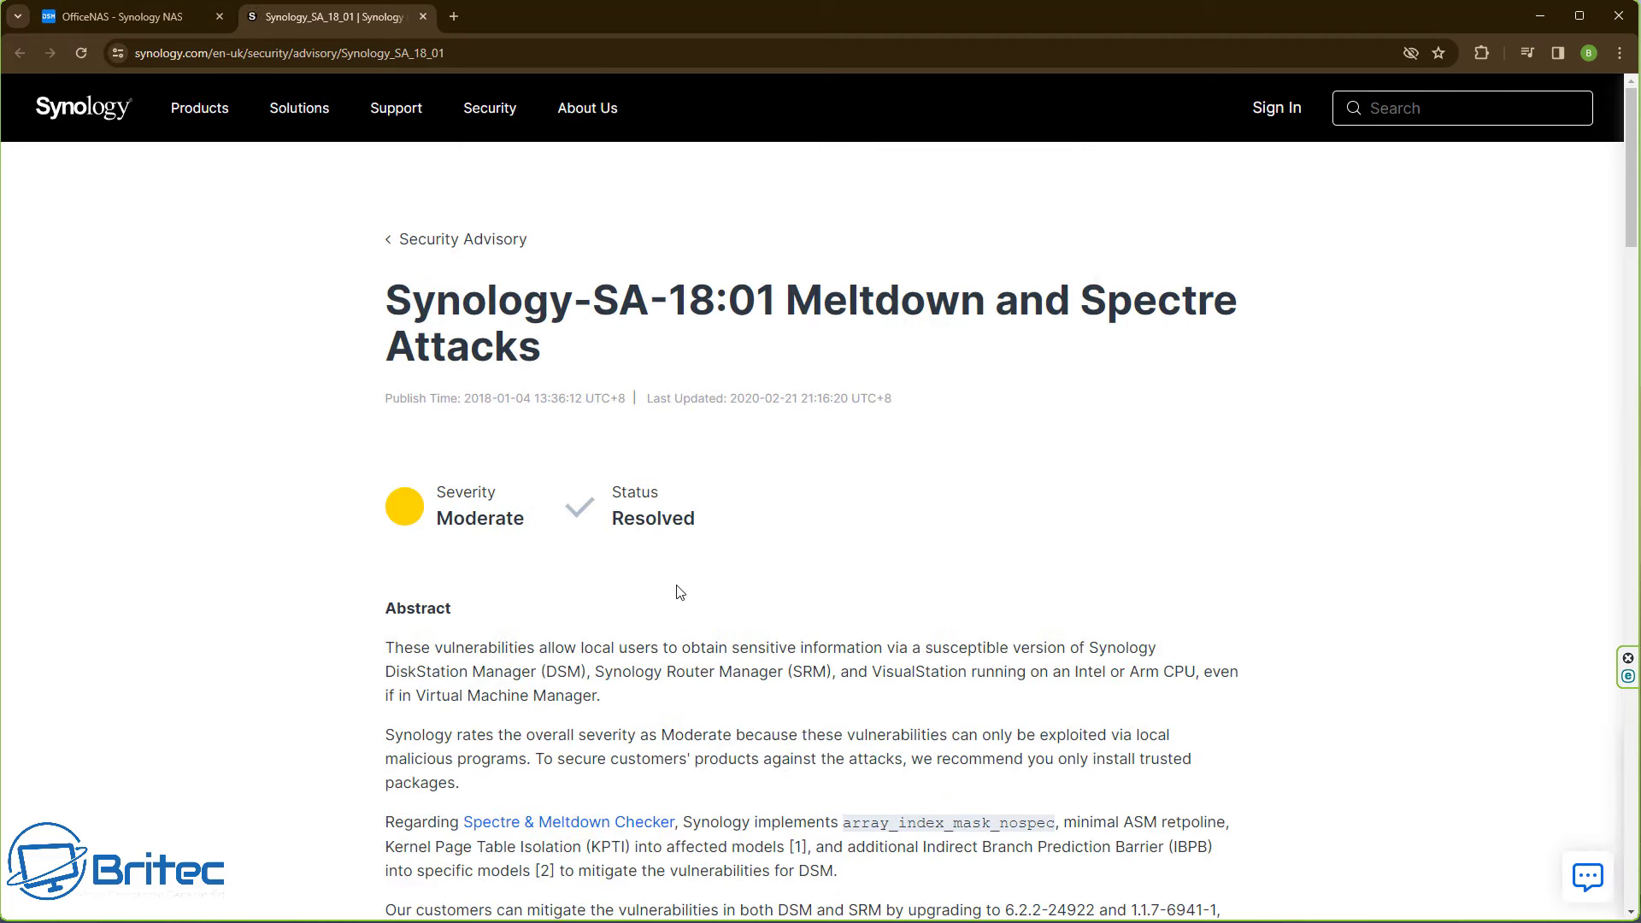
{"action": "scroll", "coordinate": [674, 582], "scroll_direction": "down", "scroll_amount": 2}
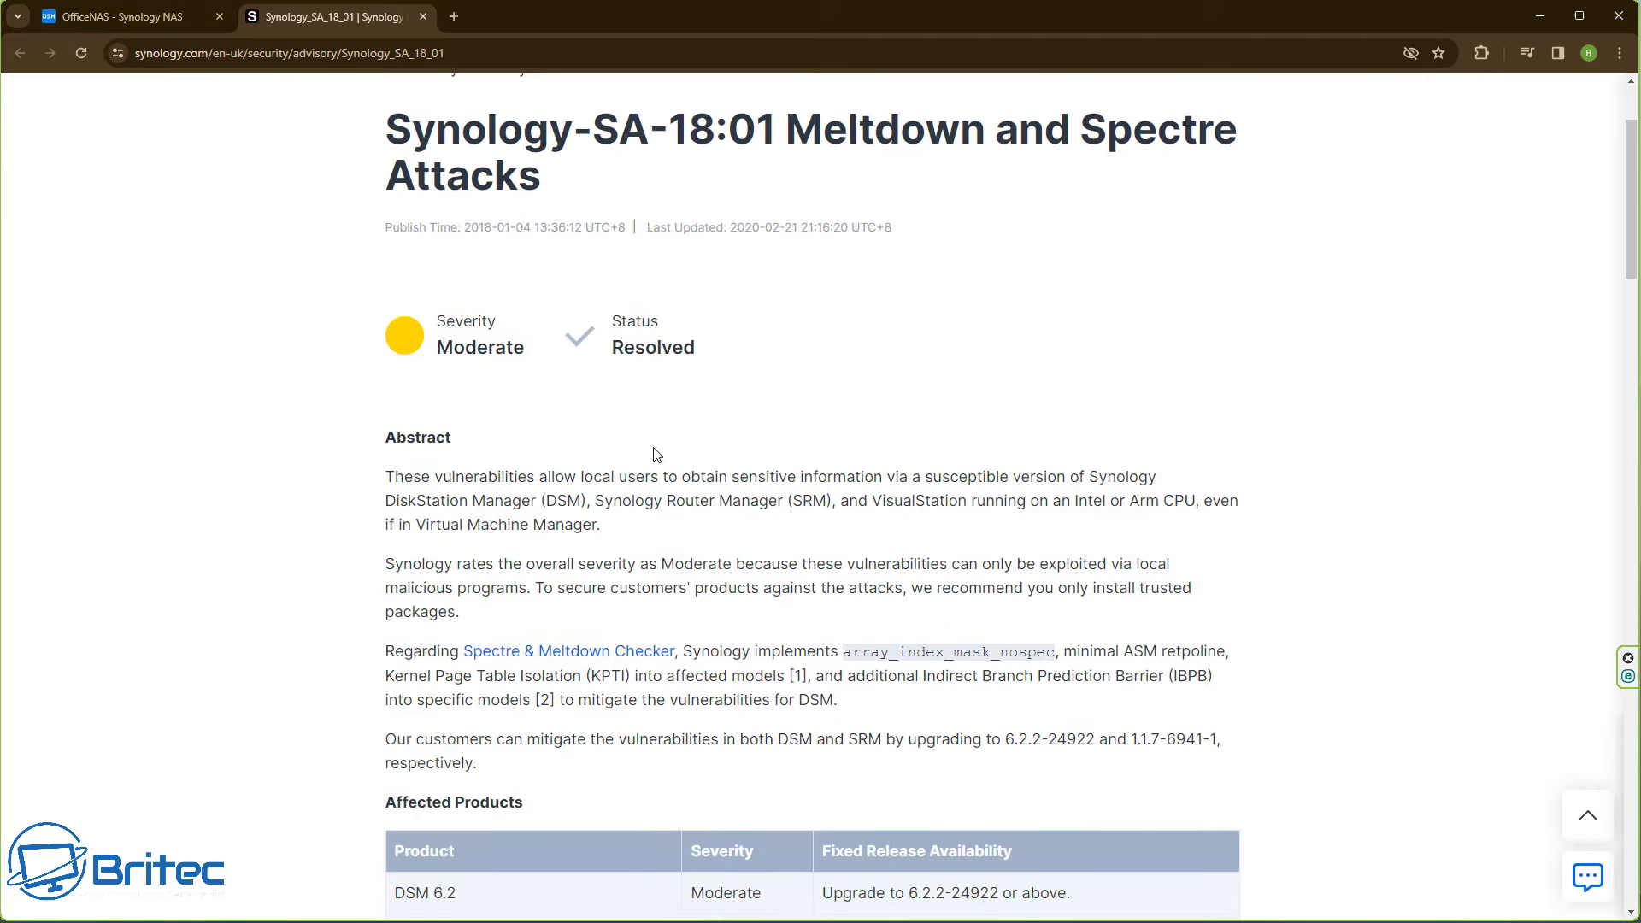
{"action": "scroll", "coordinate": [657, 454], "scroll_direction": "down", "scroll_amount": 1}
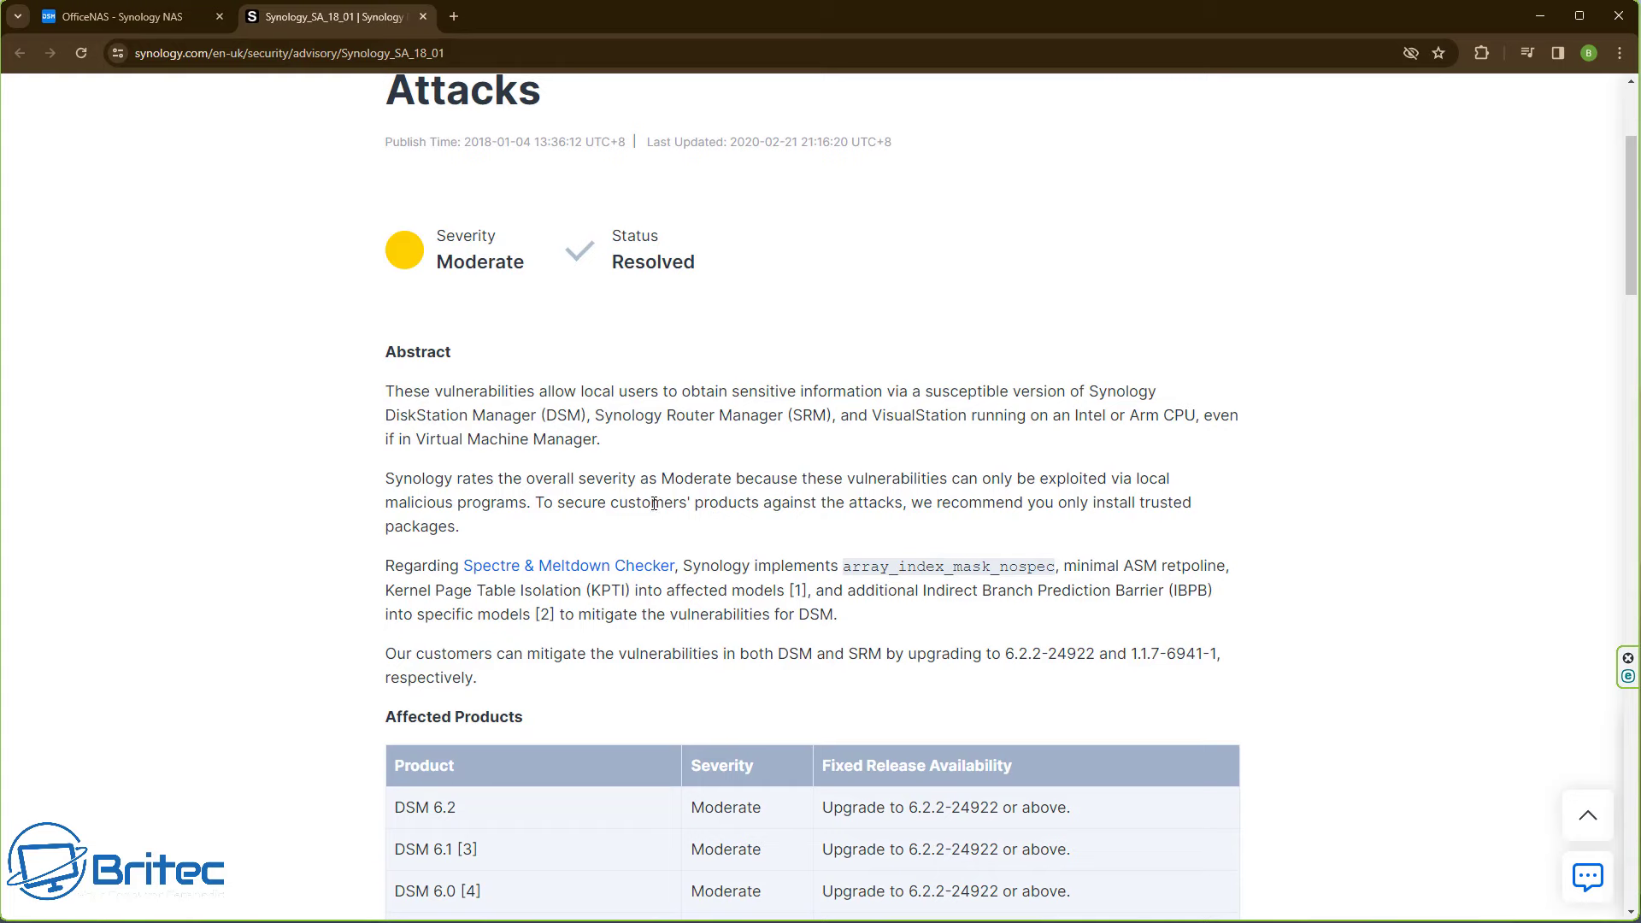
{"action": "key", "text": "ctrl+w"}
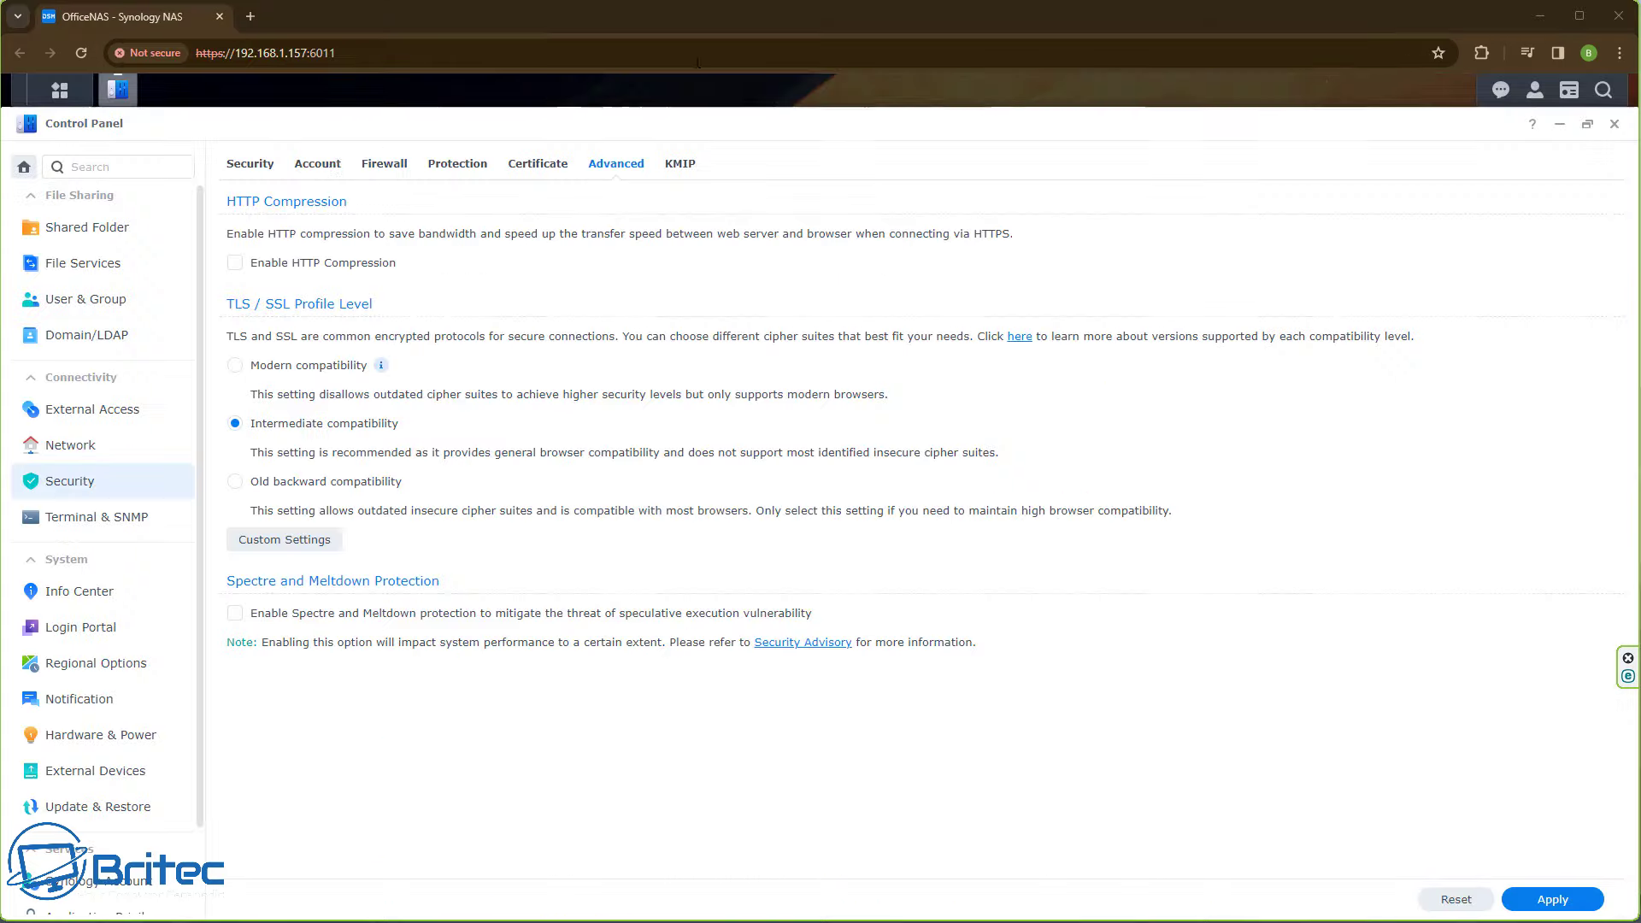
- Examine the general security settings and logout timer, and the account options for enforcing 2-factor authentication, Adaptive MFA and account protection
{"action": "left_click", "coordinate": [254, 170]}
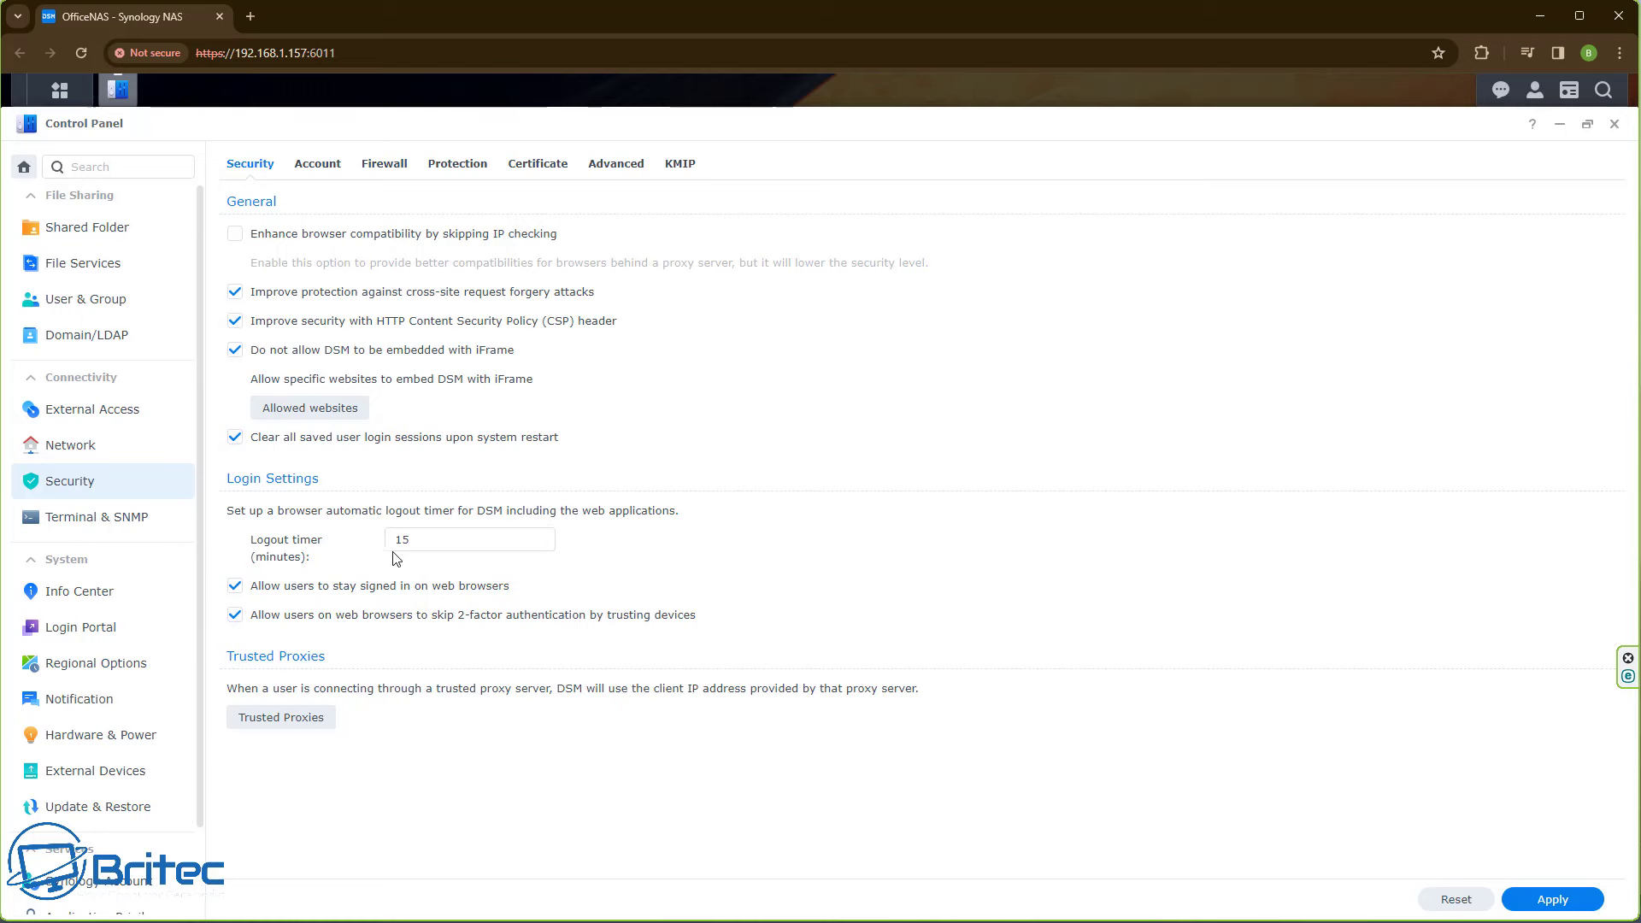
{"action": "left_click", "coordinate": [425, 541]}
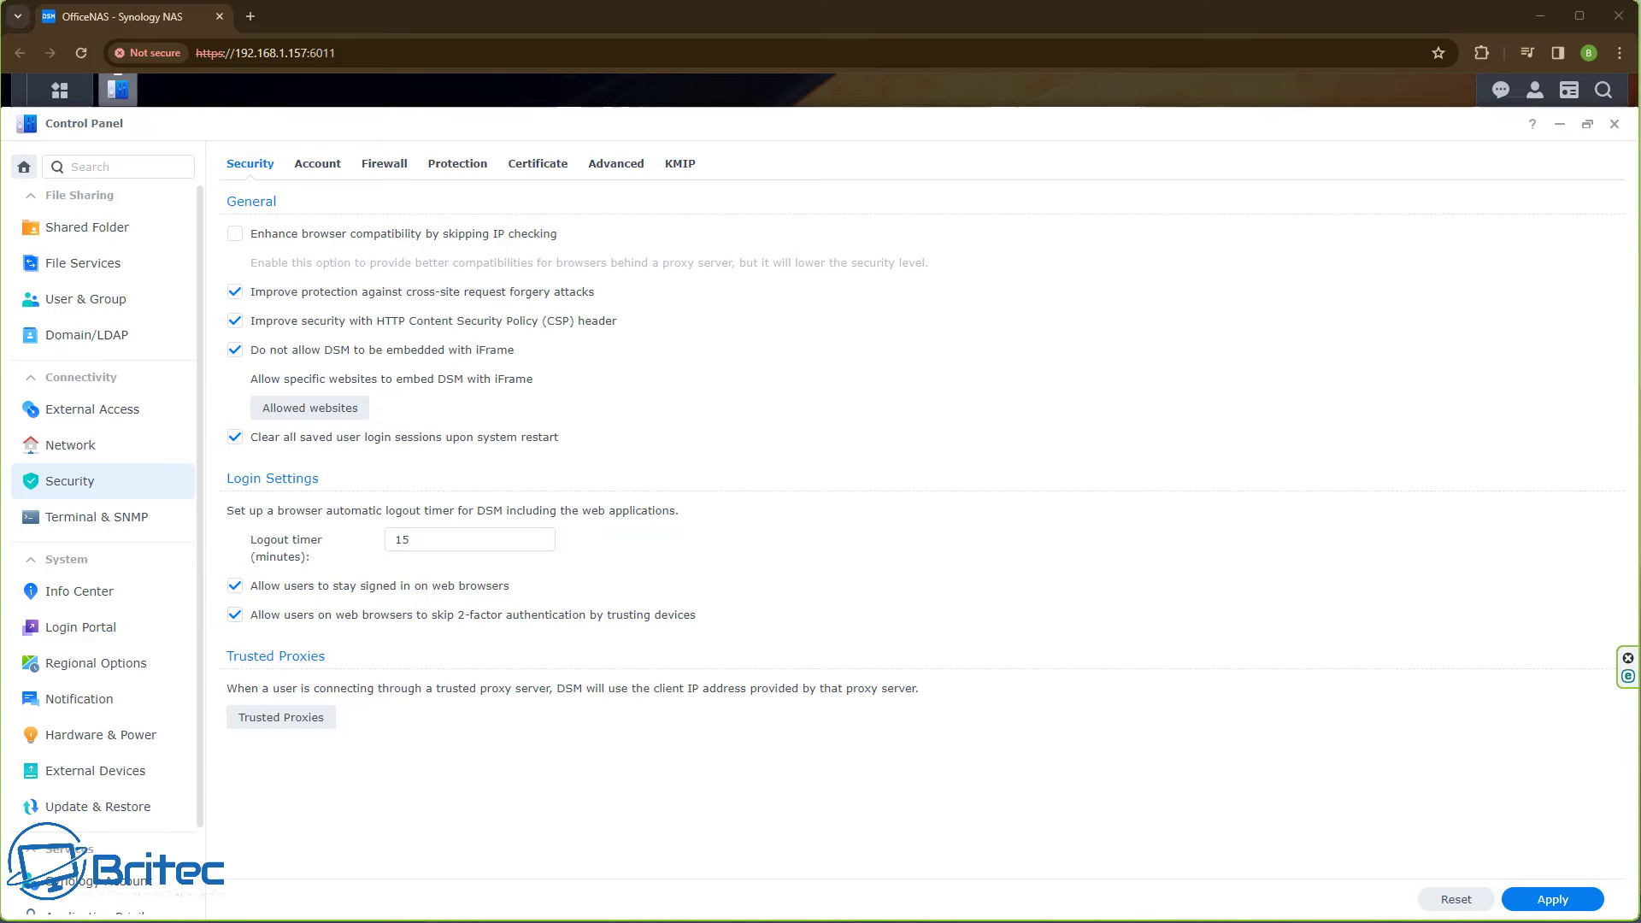
{"action": "left_click", "coordinate": [317, 173]}
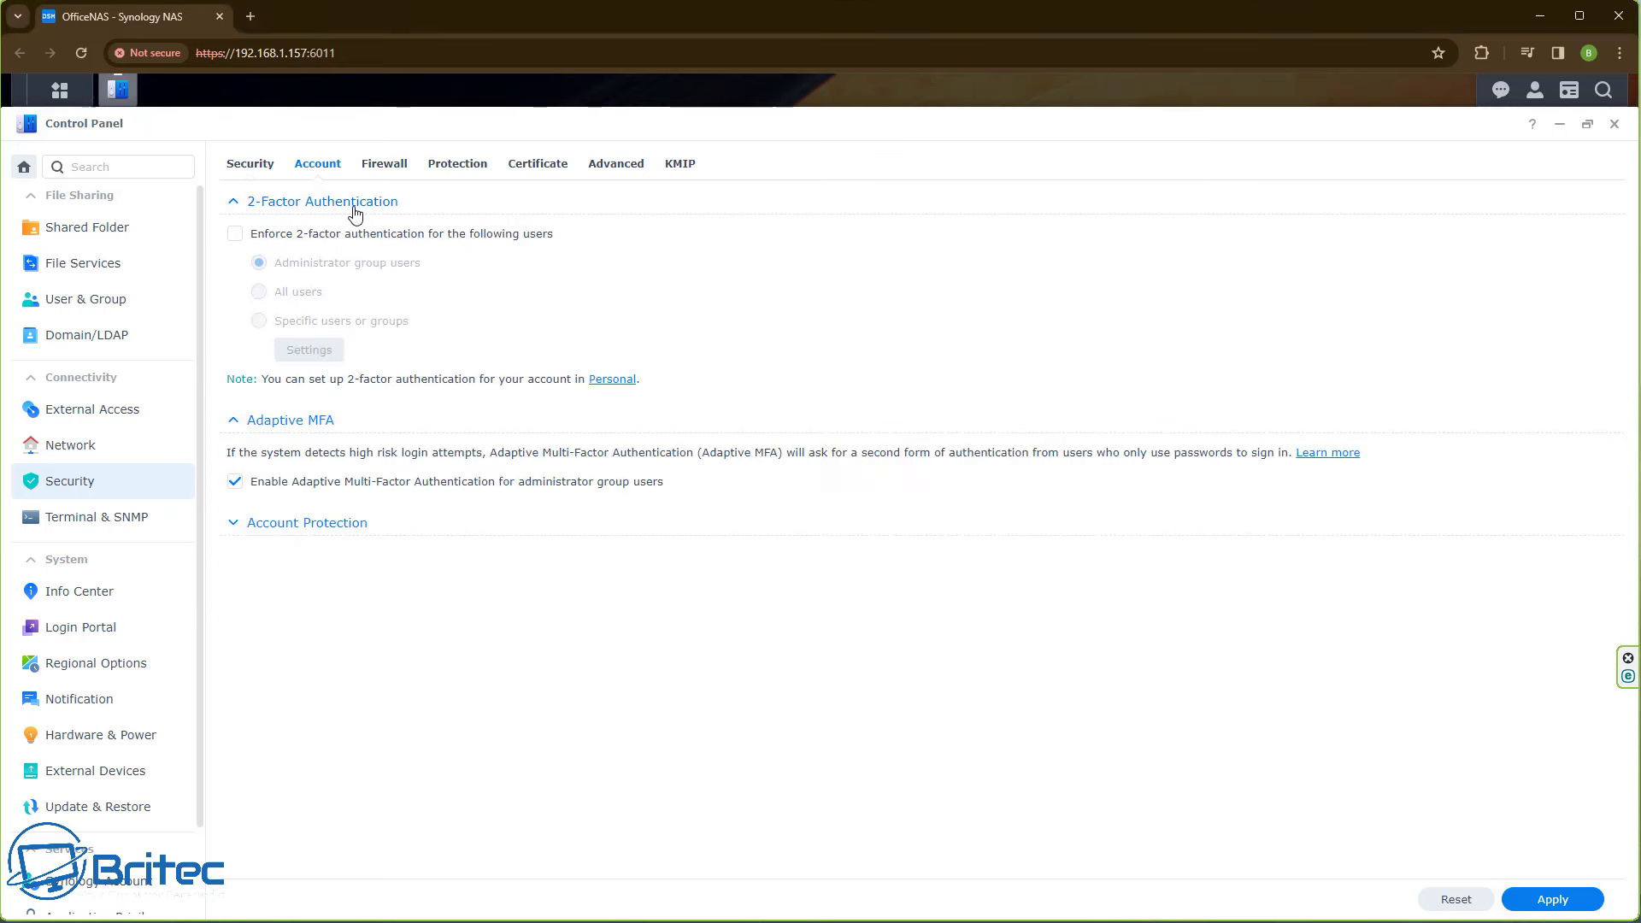
{"action": "left_click", "coordinate": [236, 236]}
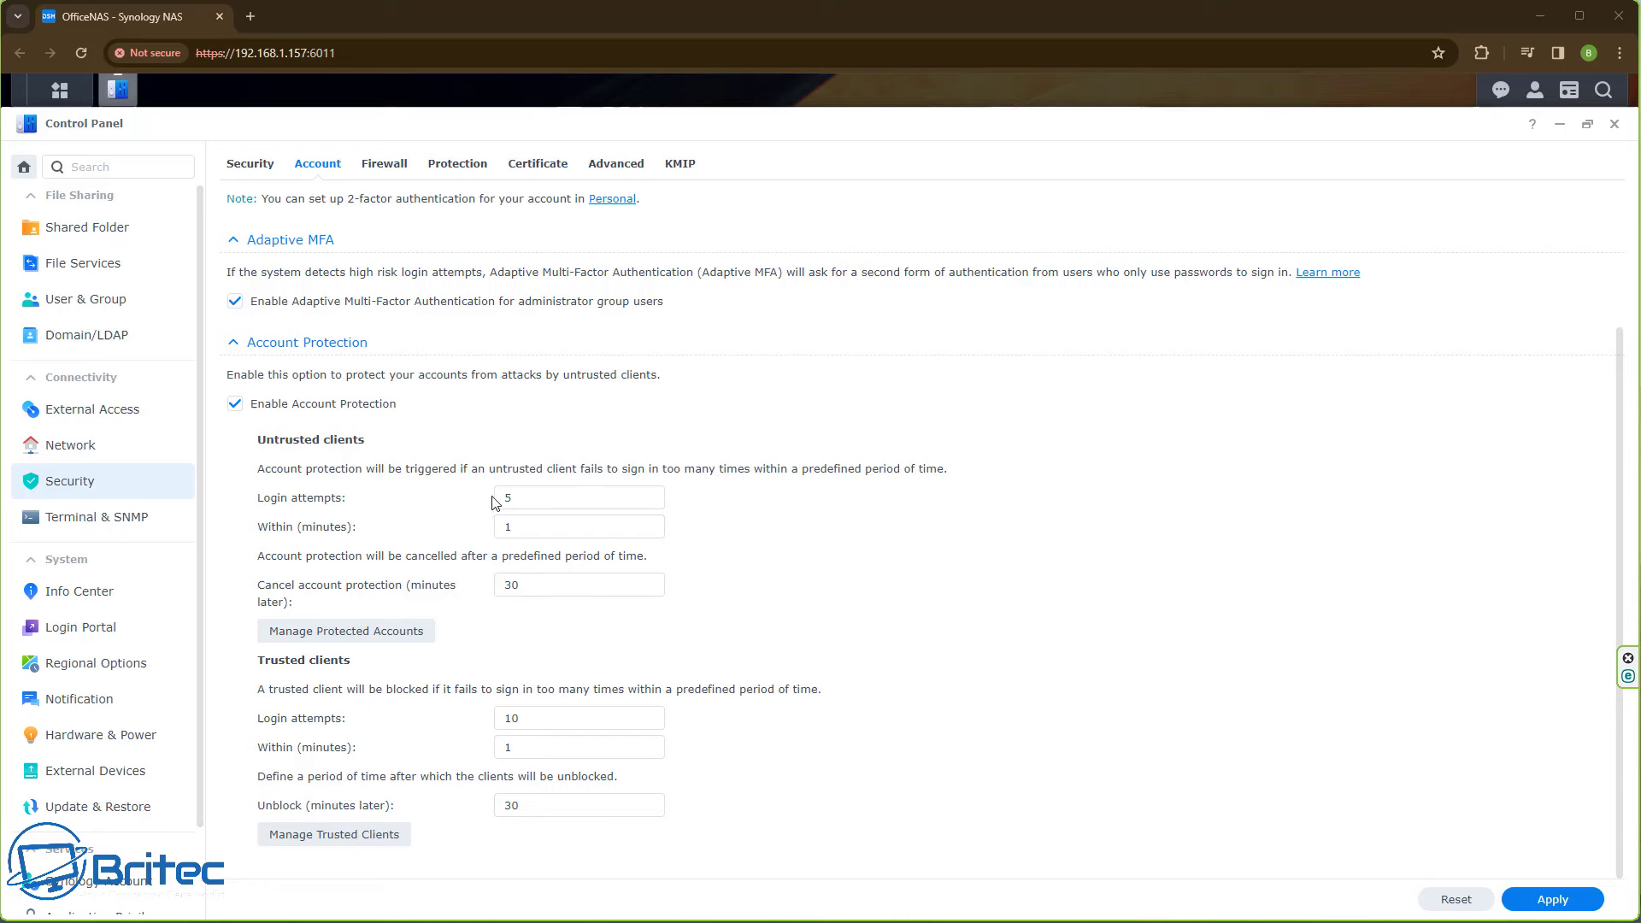
- Examine the Telnet and SSH service settings, the general network settings and the network's HTTP connectivity options
{"action": "left_click", "coordinate": [94, 517]}
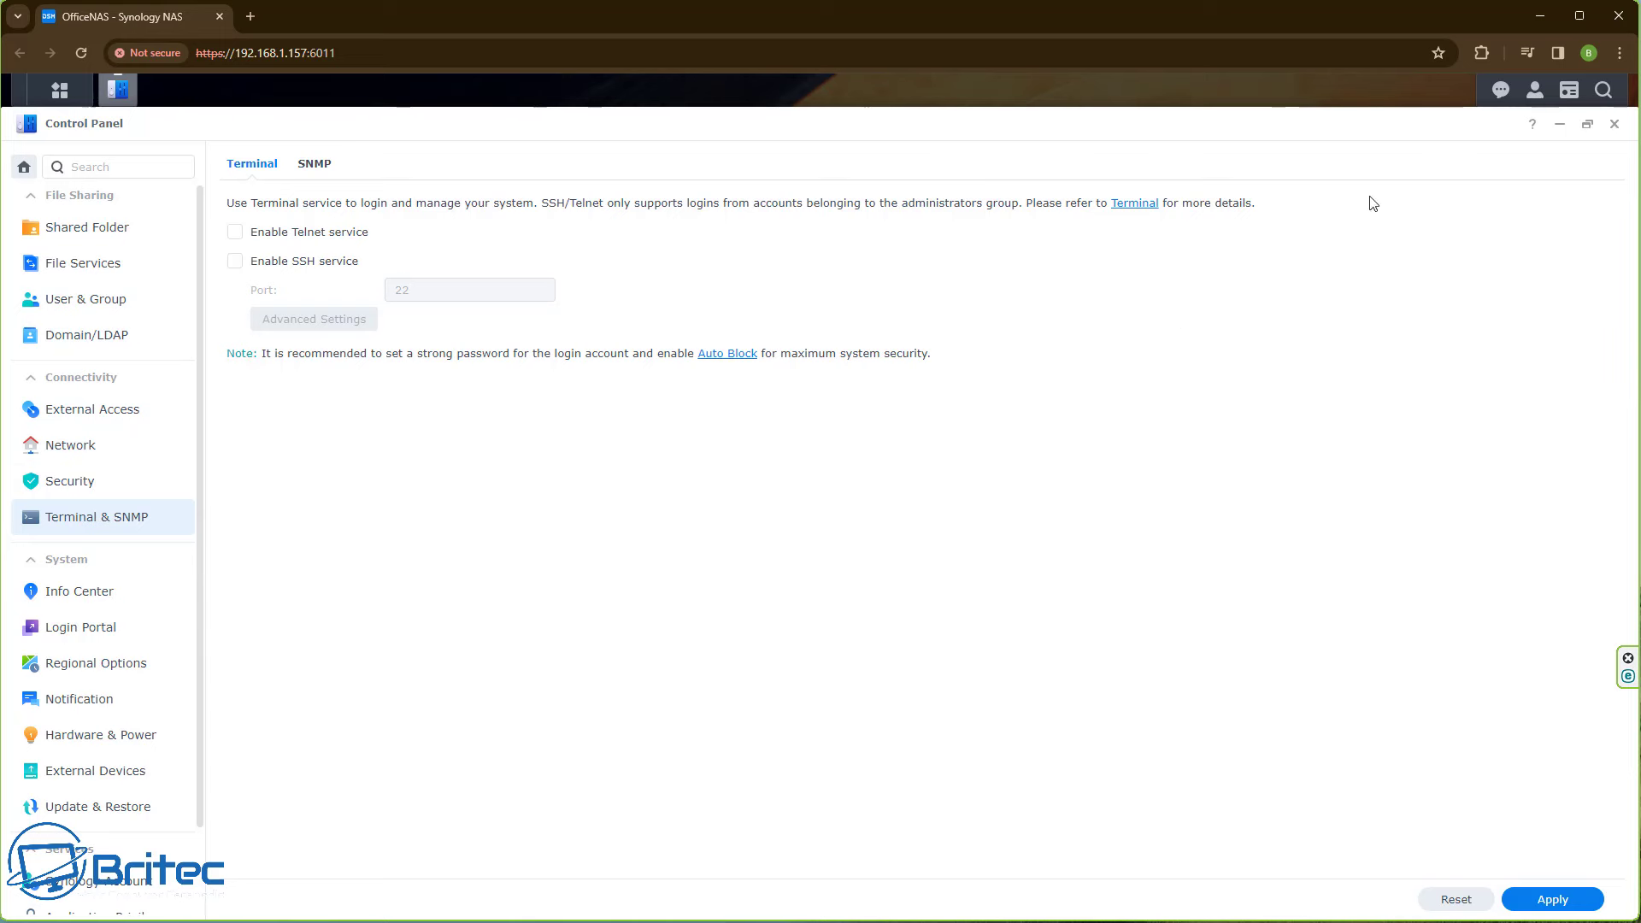
{"action": "left_click", "coordinate": [70, 444]}
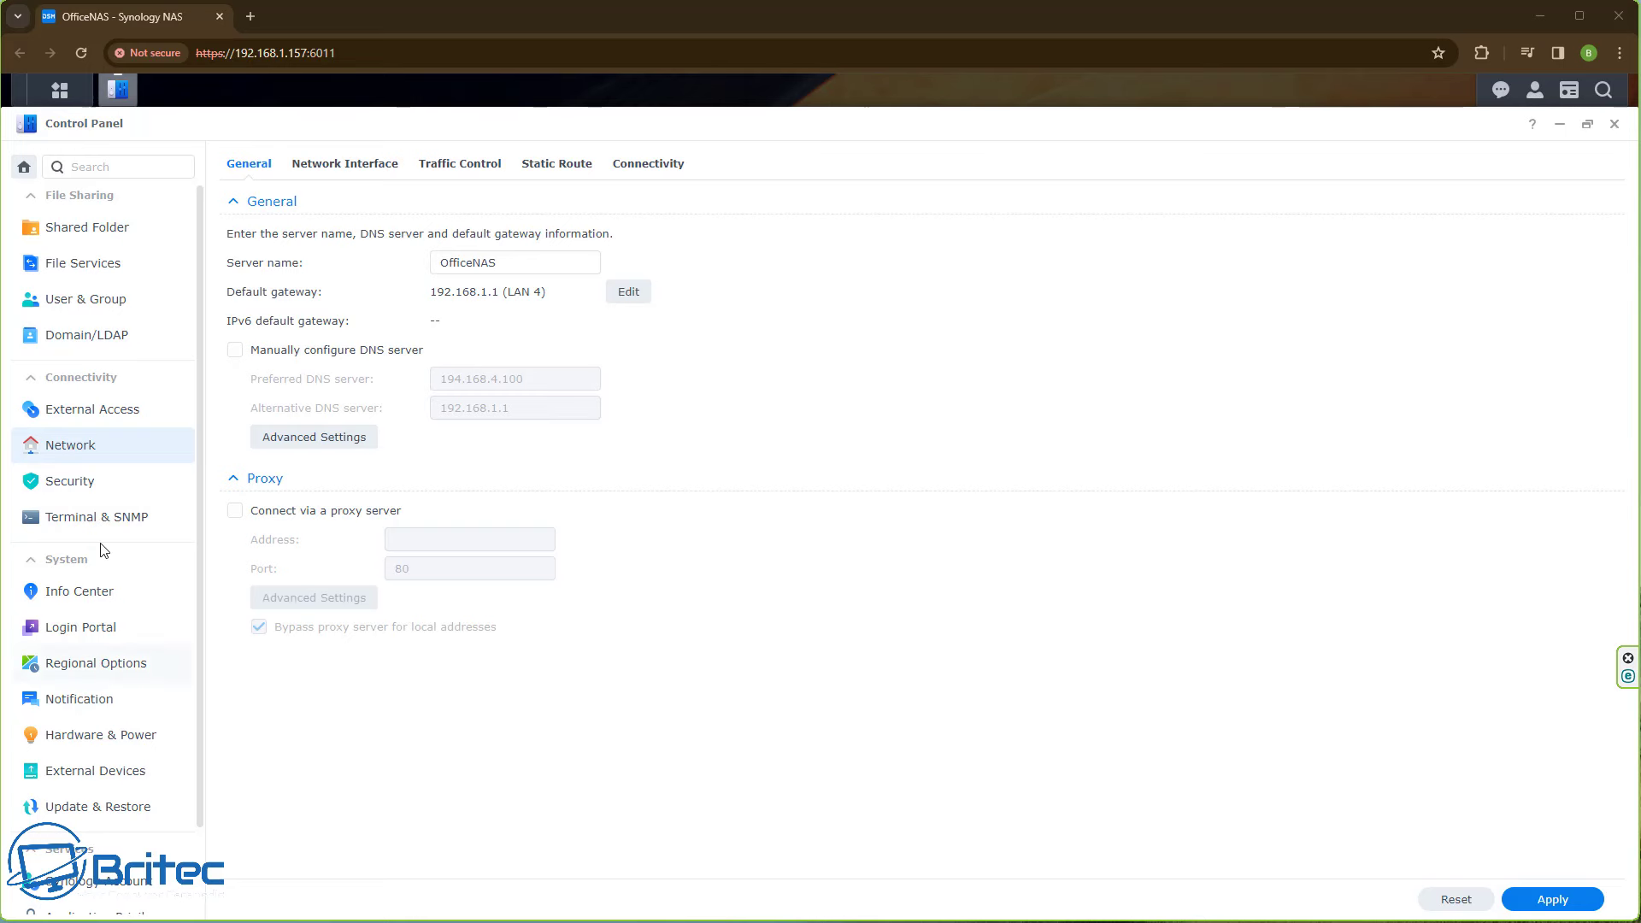
{"action": "left_click", "coordinate": [93, 454]}
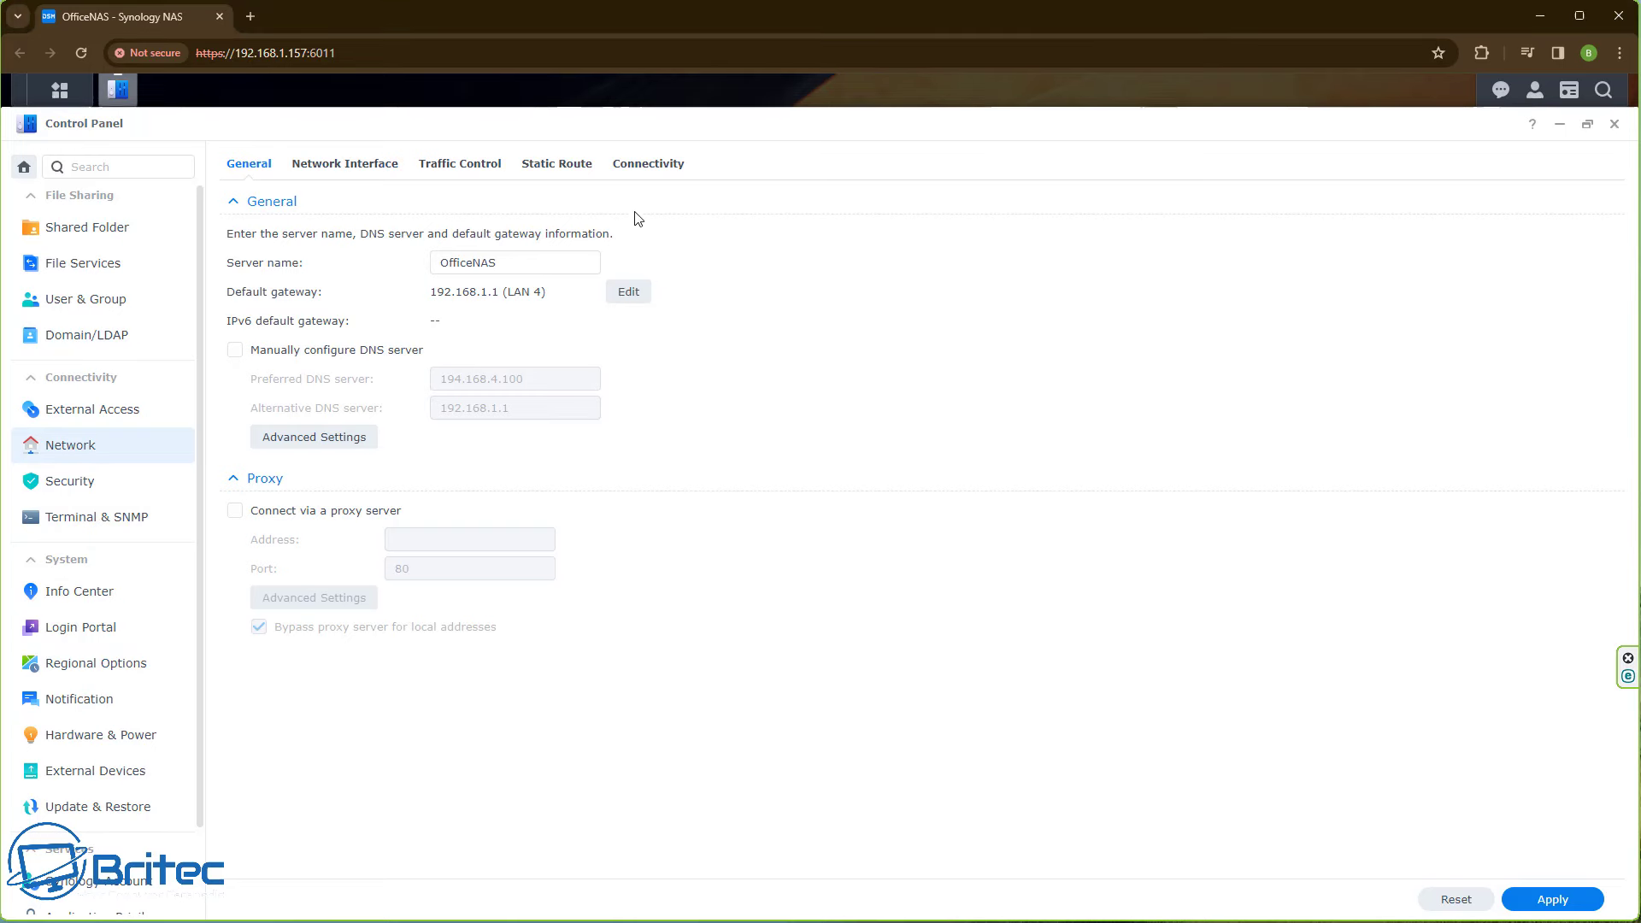
{"action": "left_click", "coordinate": [642, 165]}
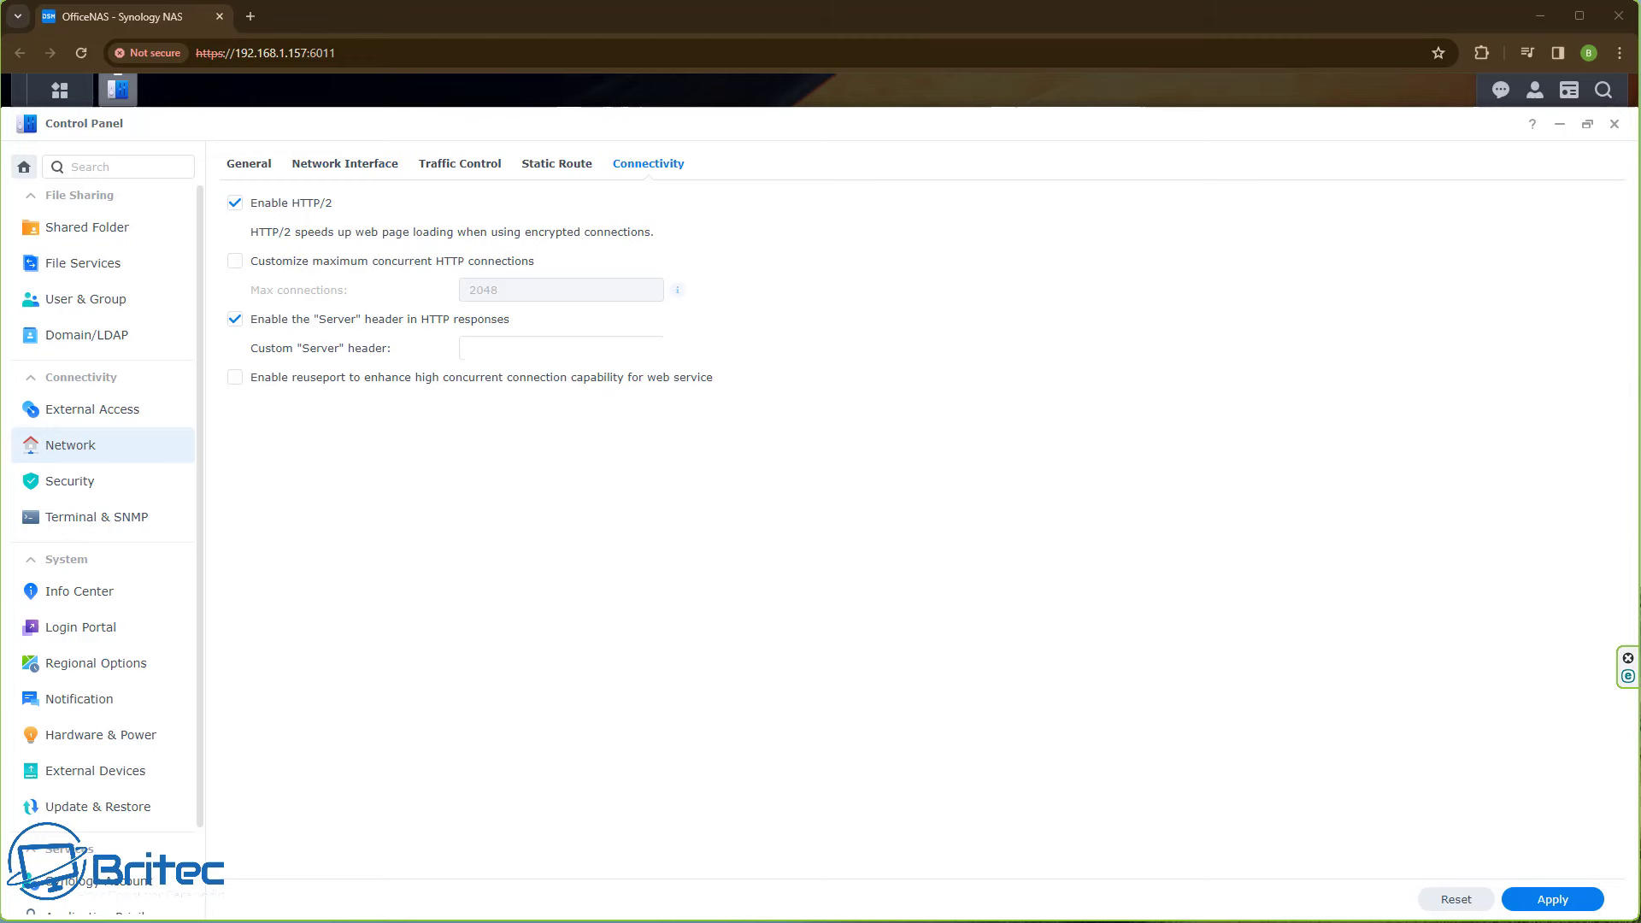
- Examine the DSM update status and the automatic update installation and check schedule settings
{"action": "left_click", "coordinate": [85, 806]}
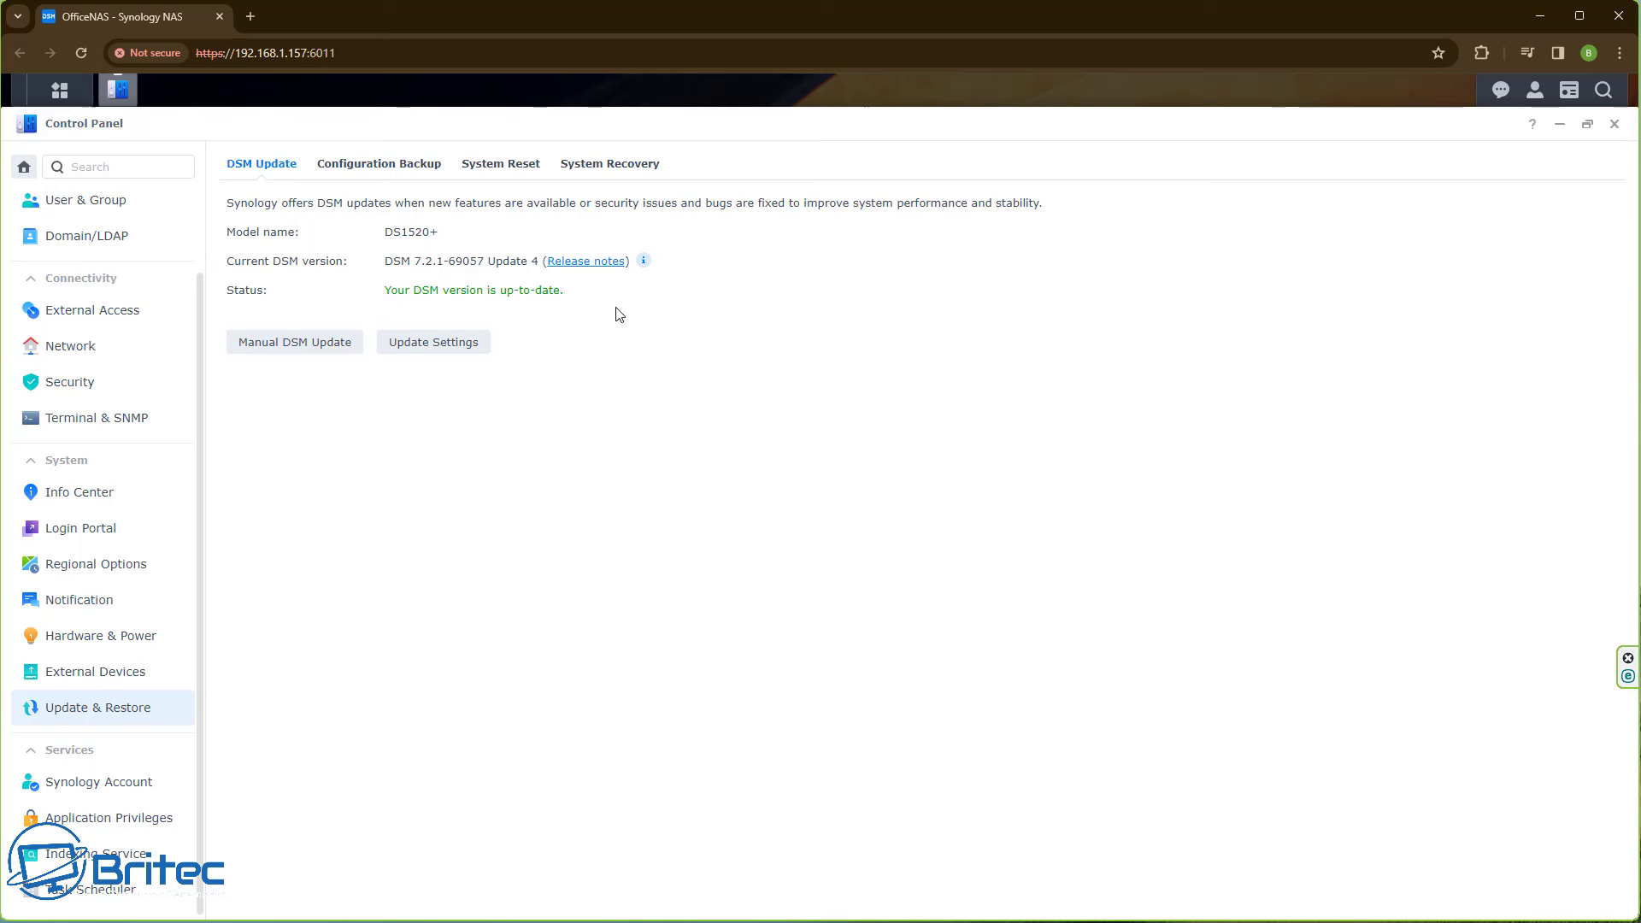
{"action": "left_click", "coordinate": [440, 345]}
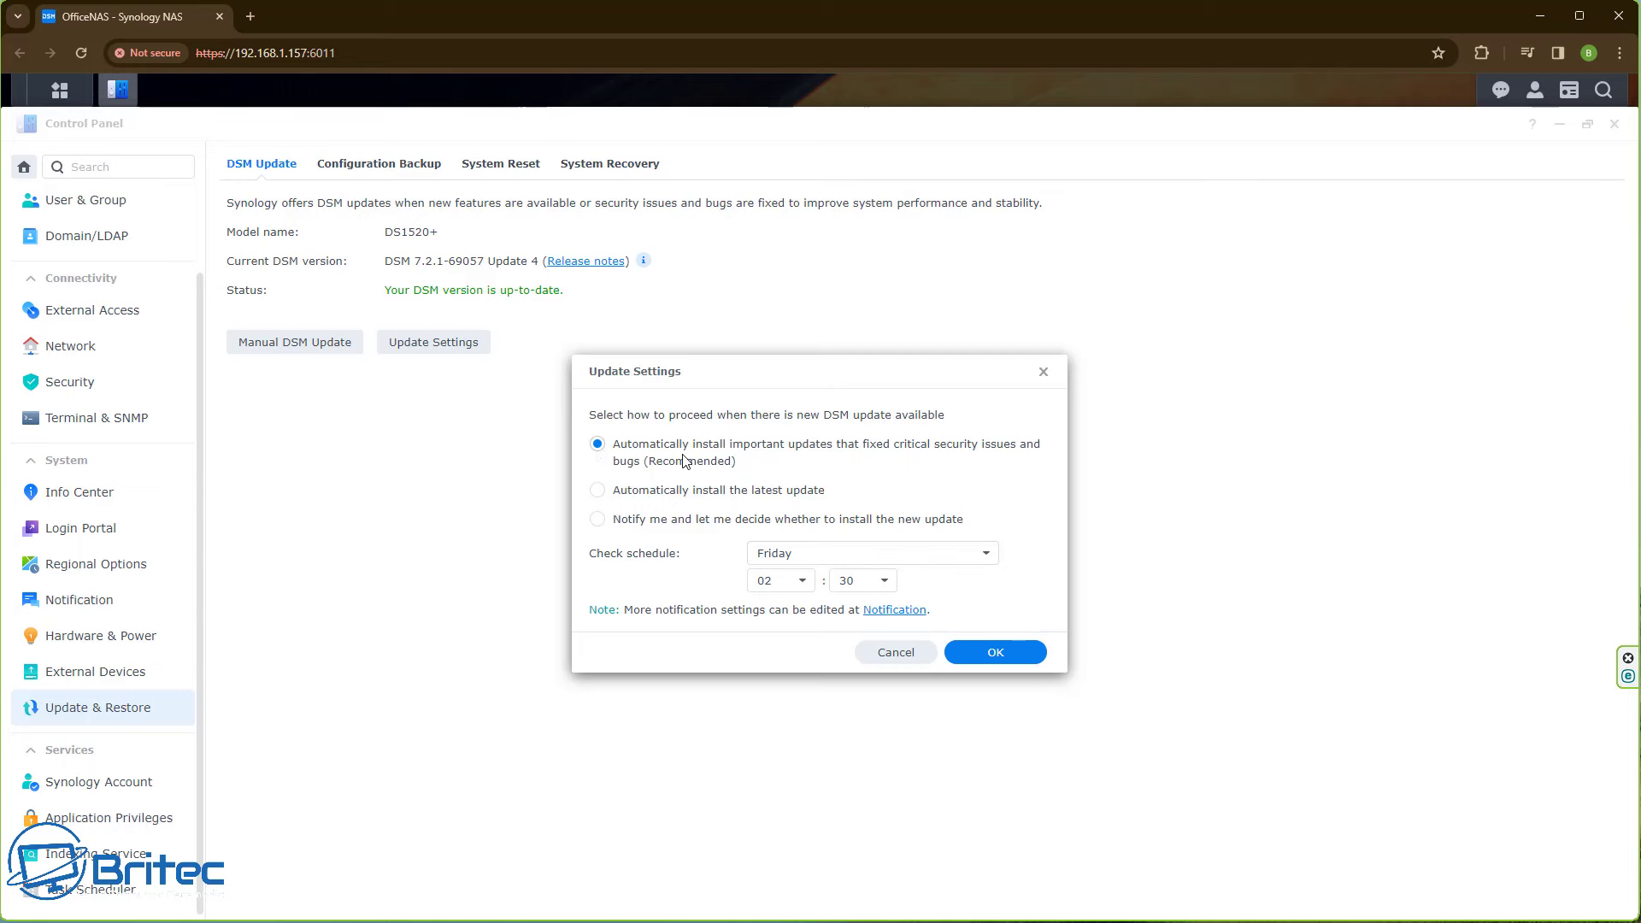
{"action": "key", "text": "Escape"}
- Try enabling UPS support in the hardware and power settings, review the available UPS types, and switch it off again
{"action": "left_click", "coordinate": [85, 635]}
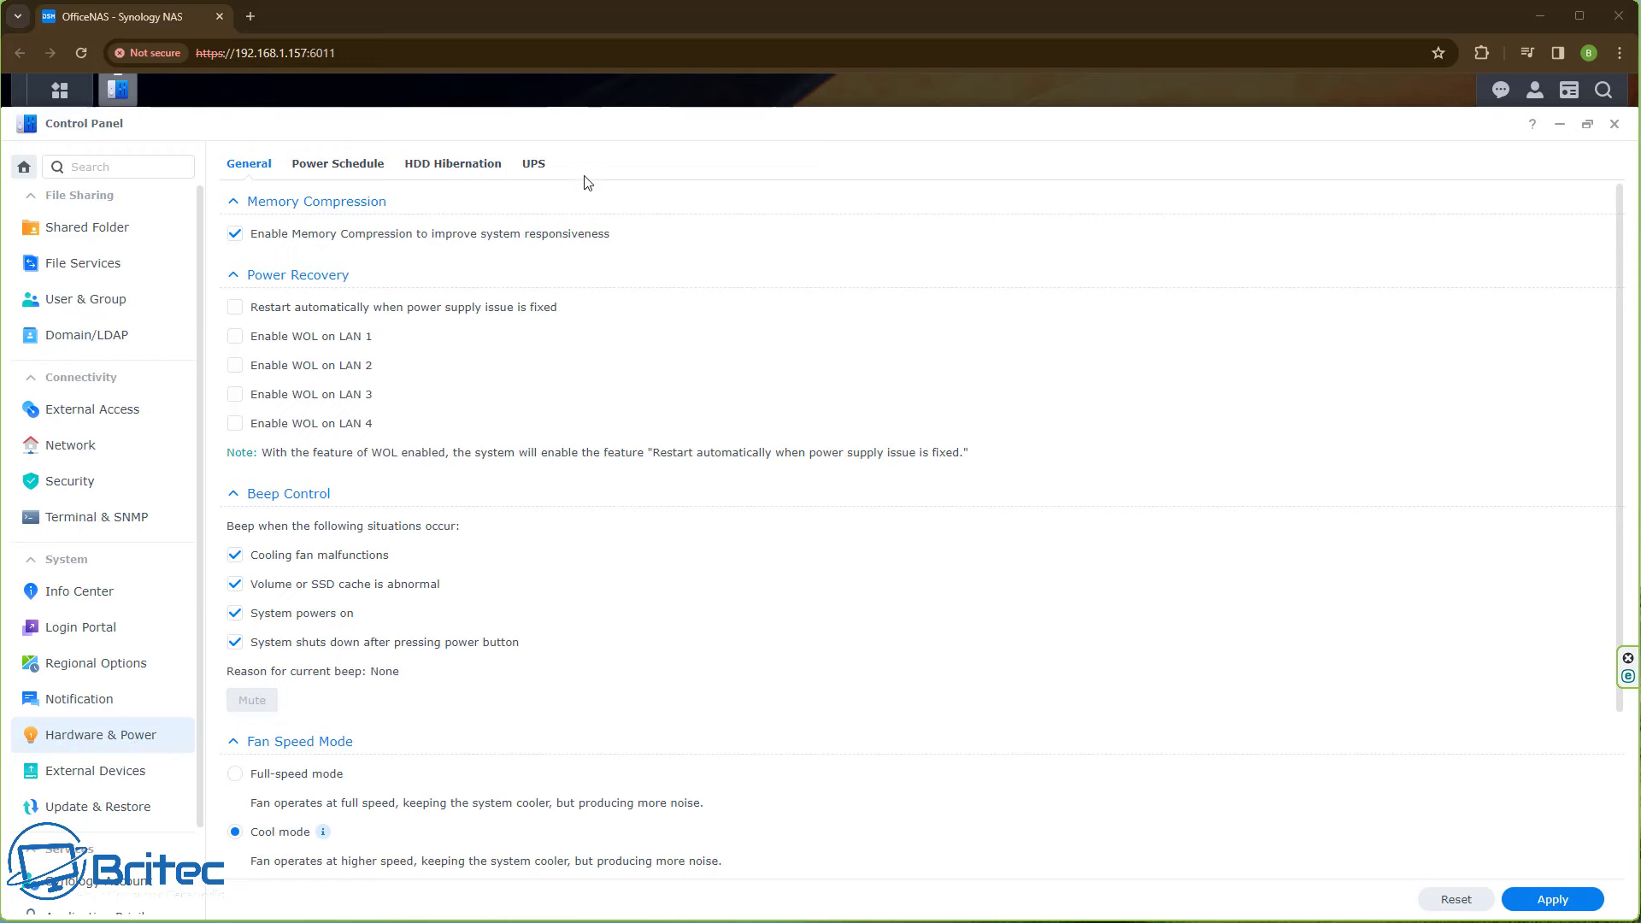
{"action": "left_click", "coordinate": [531, 165]}
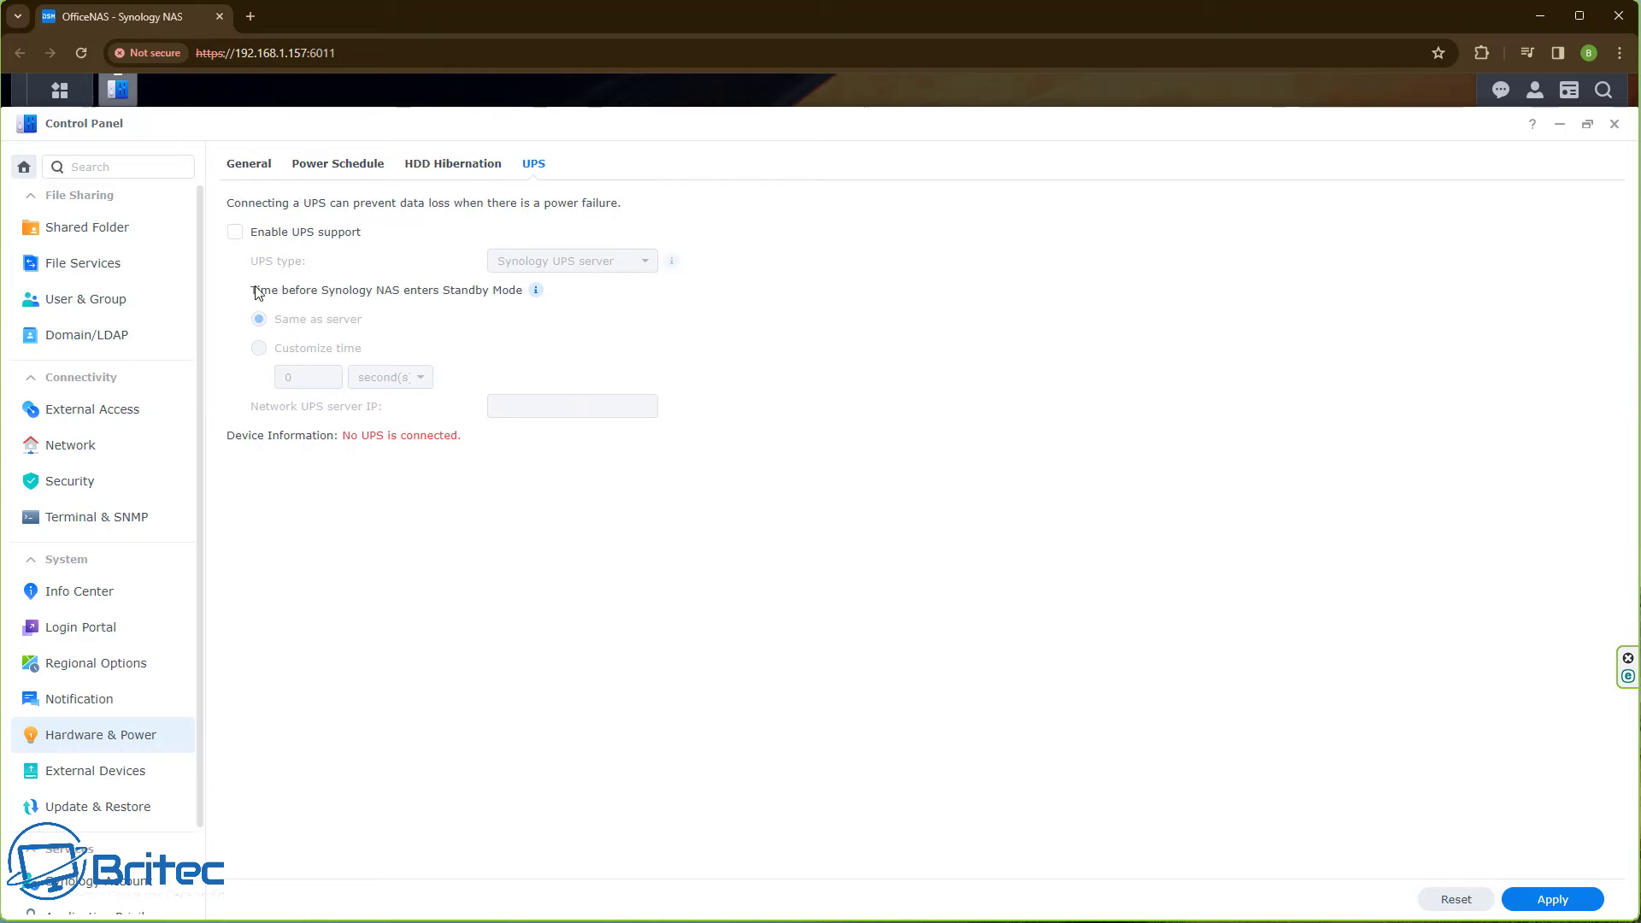
{"action": "left_click", "coordinate": [235, 232]}
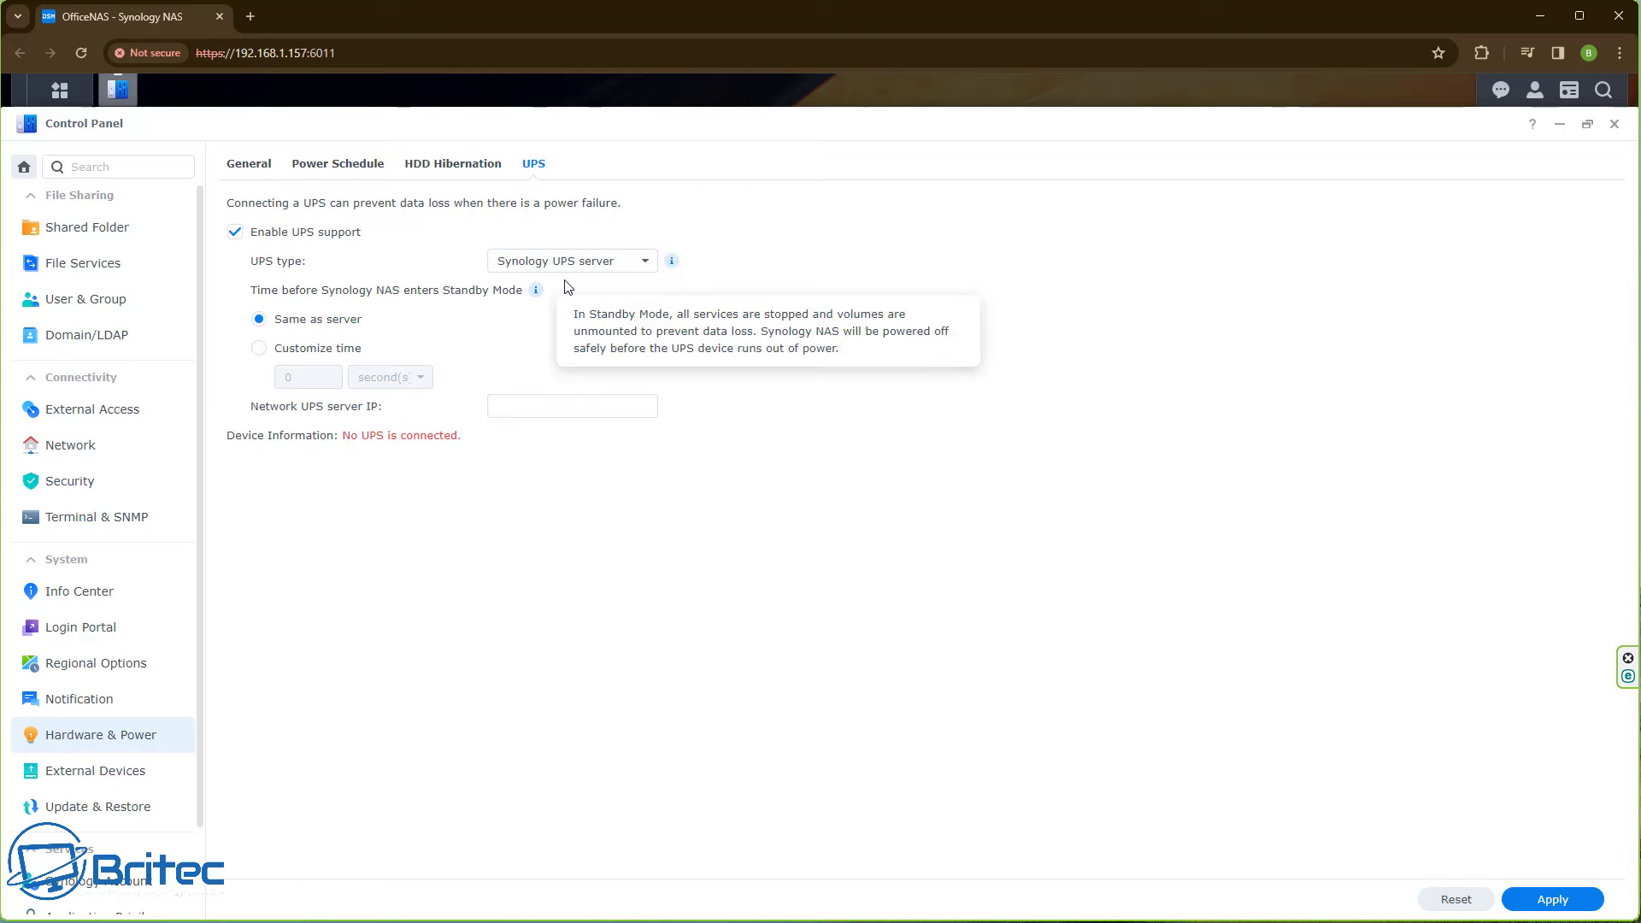
{"action": "left_click", "coordinate": [644, 265]}
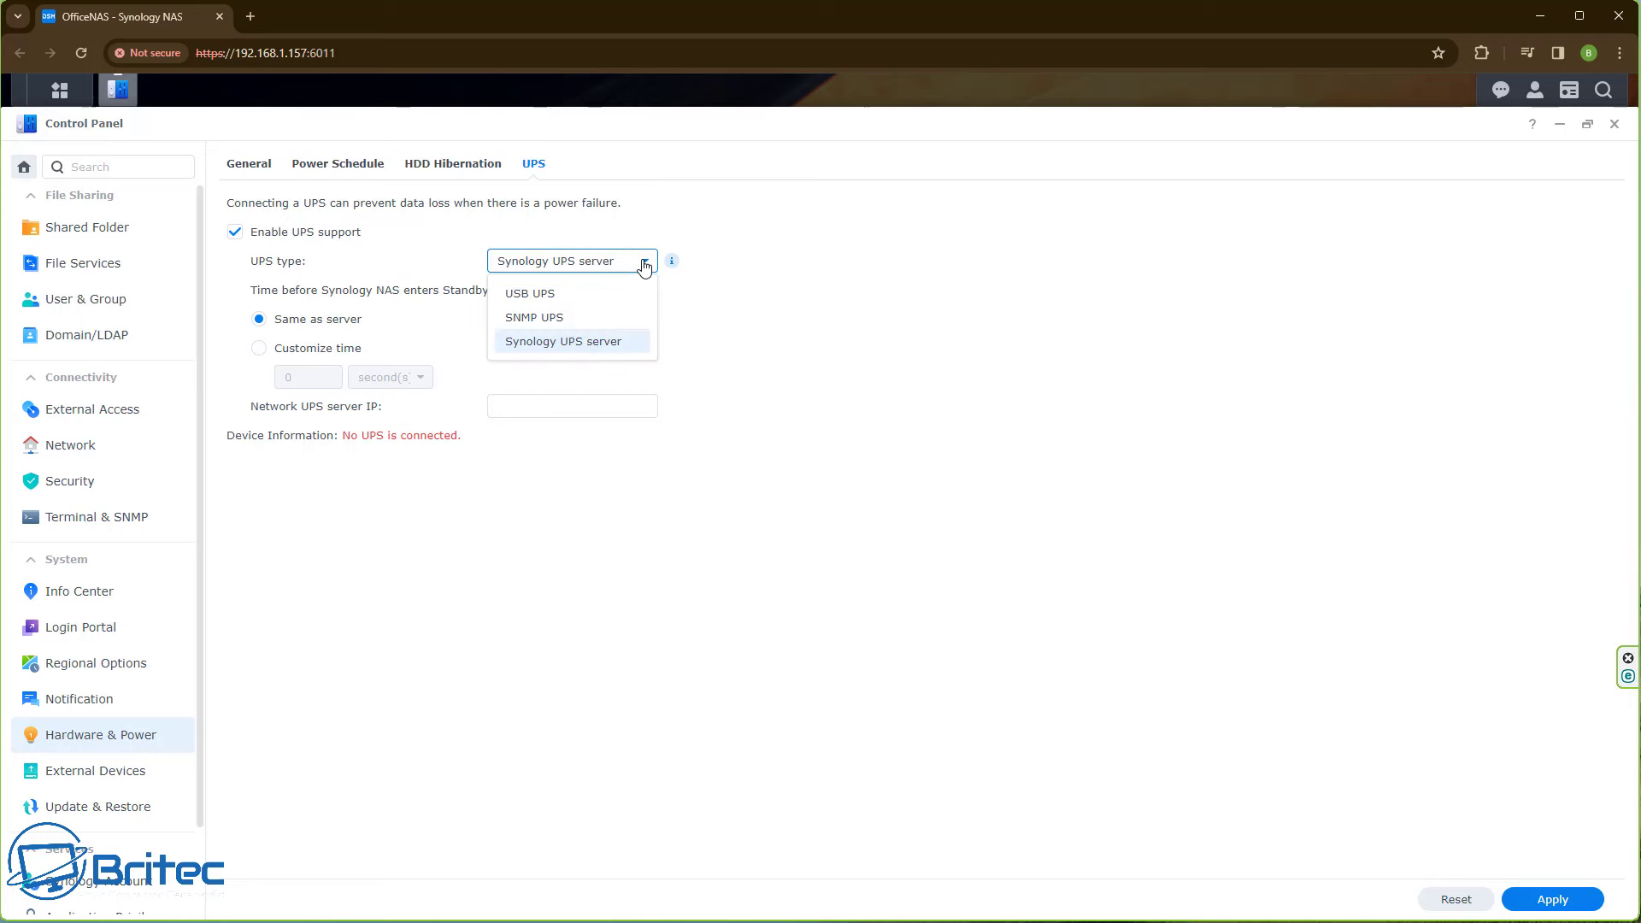
{"action": "left_click", "coordinate": [644, 264]}
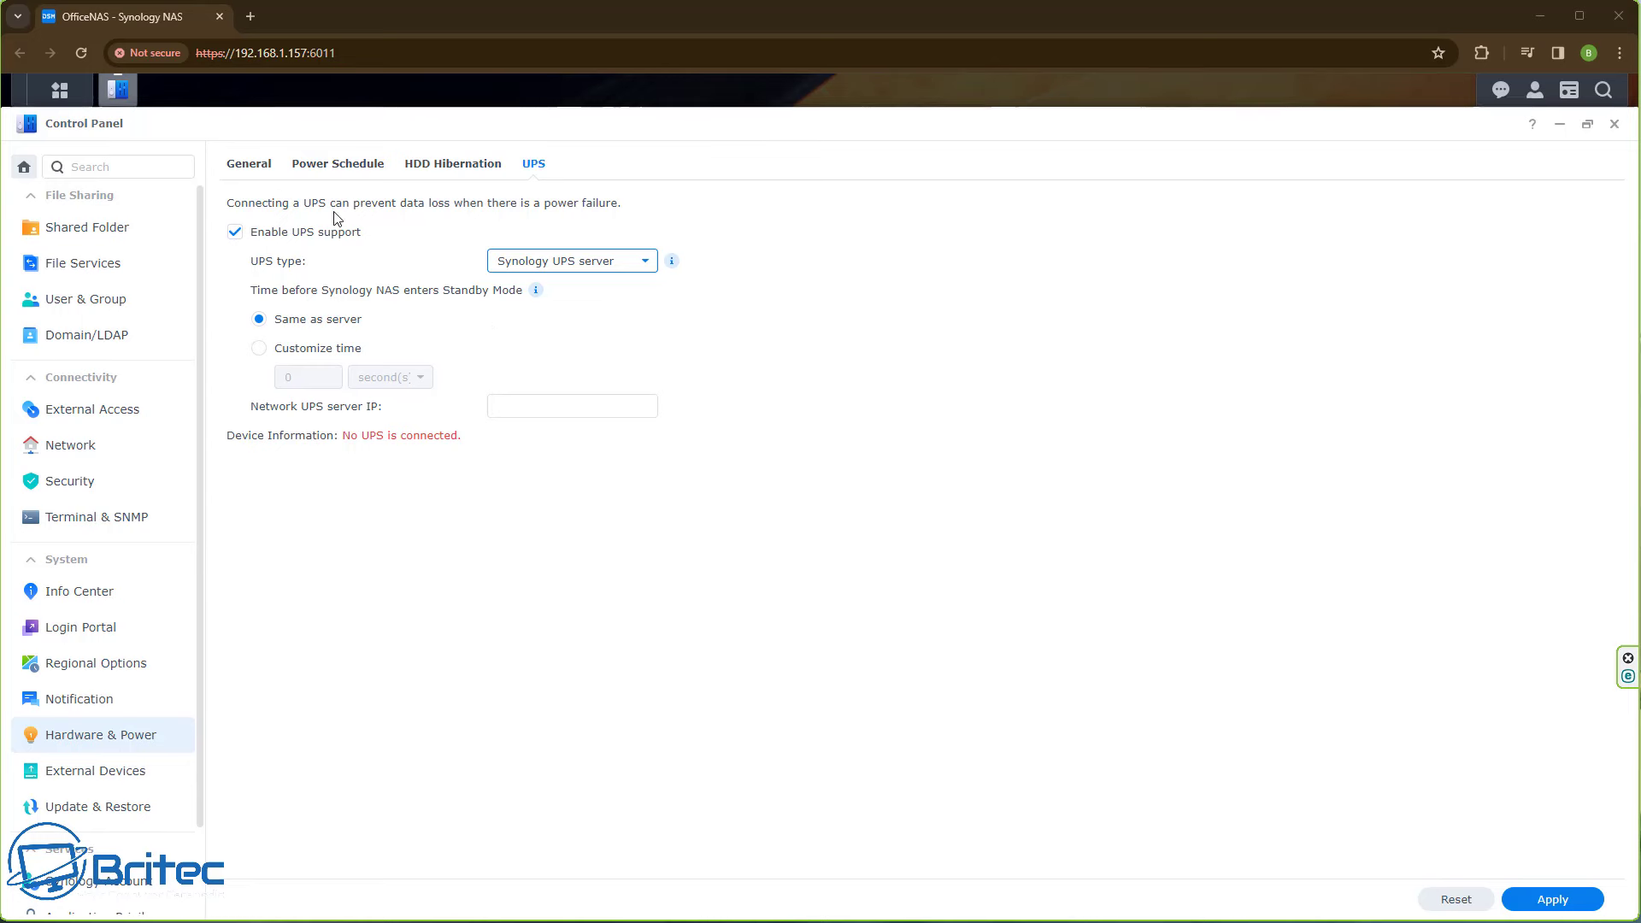
{"action": "left_click", "coordinate": [235, 233]}
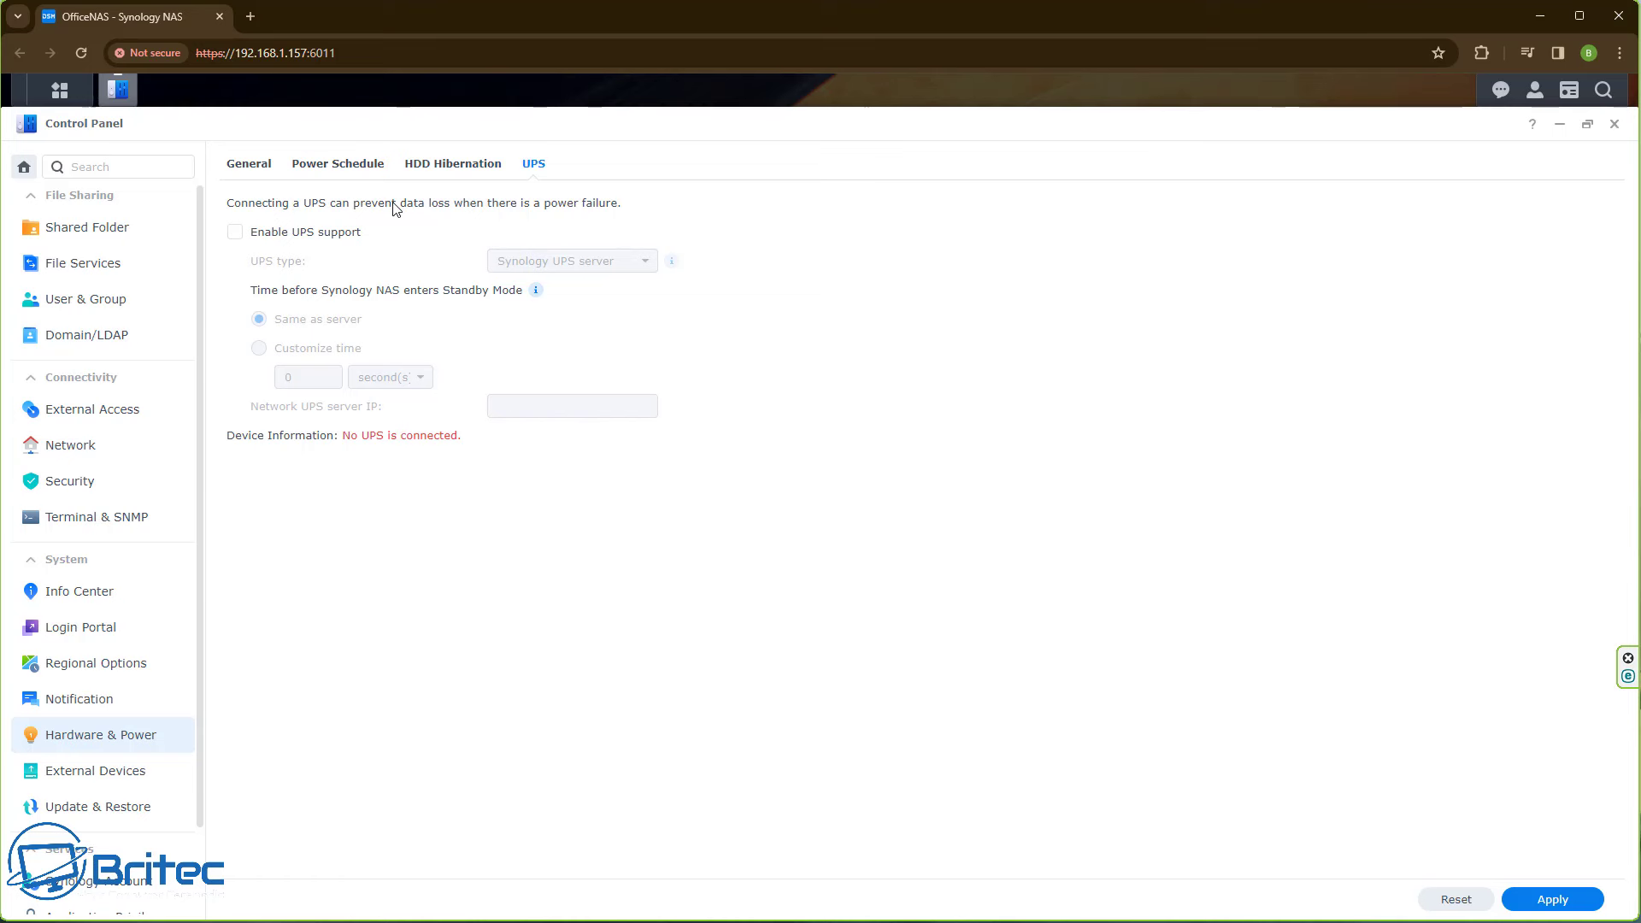
- Examine the HDD hibernation settings and the general hardware options for beep control, fan speed mode and LED brightness
{"action": "left_click", "coordinate": [437, 170]}
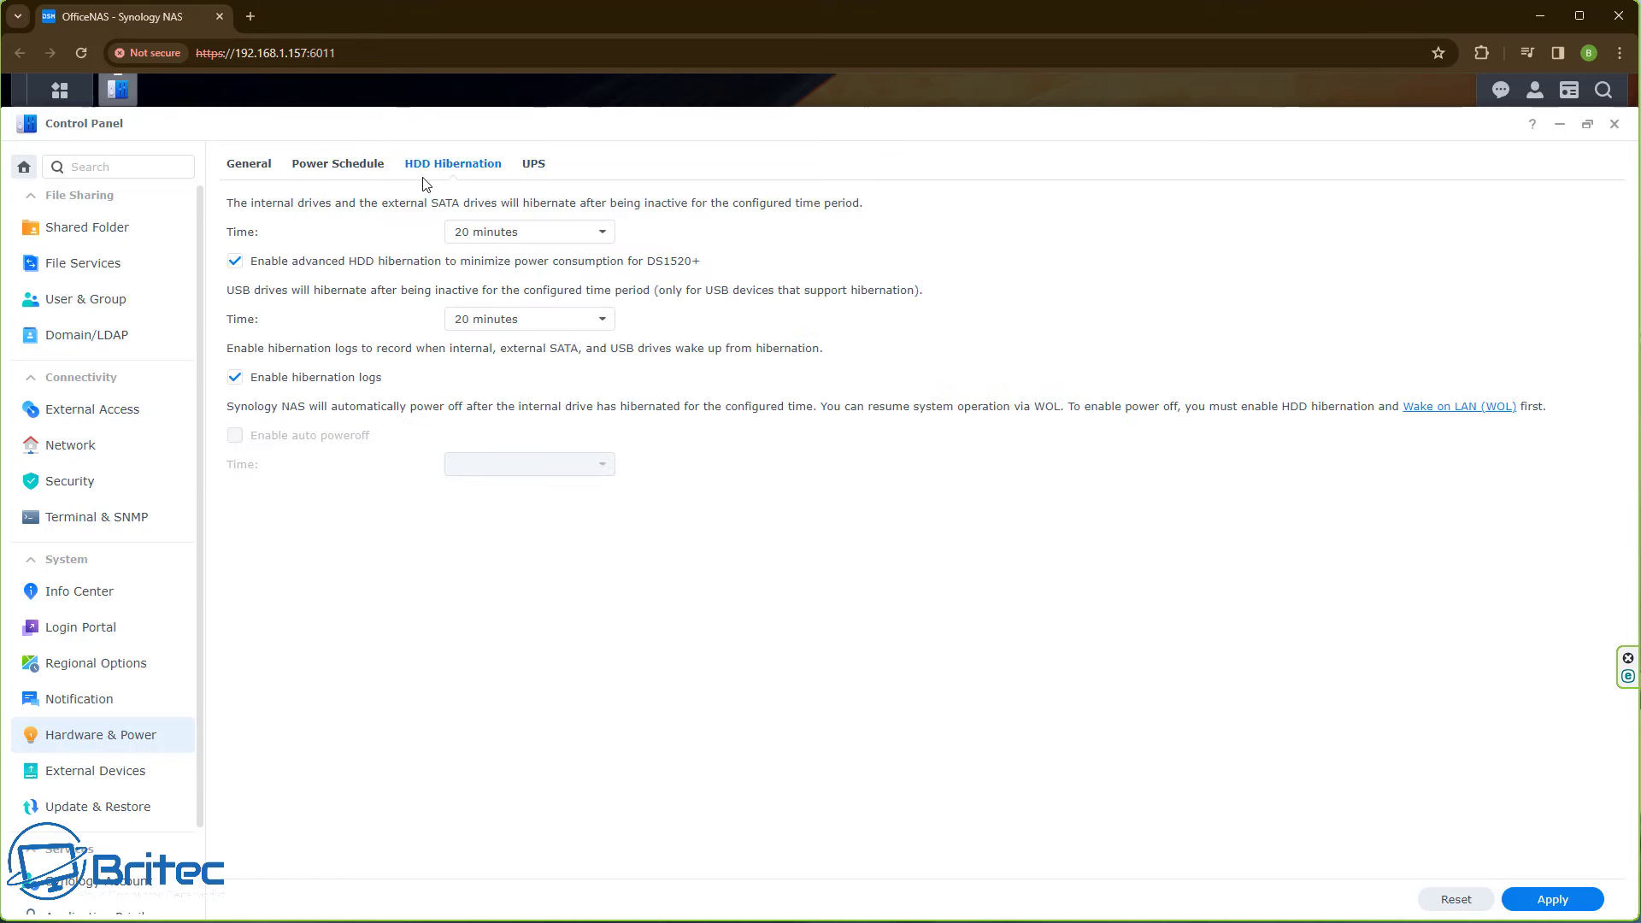
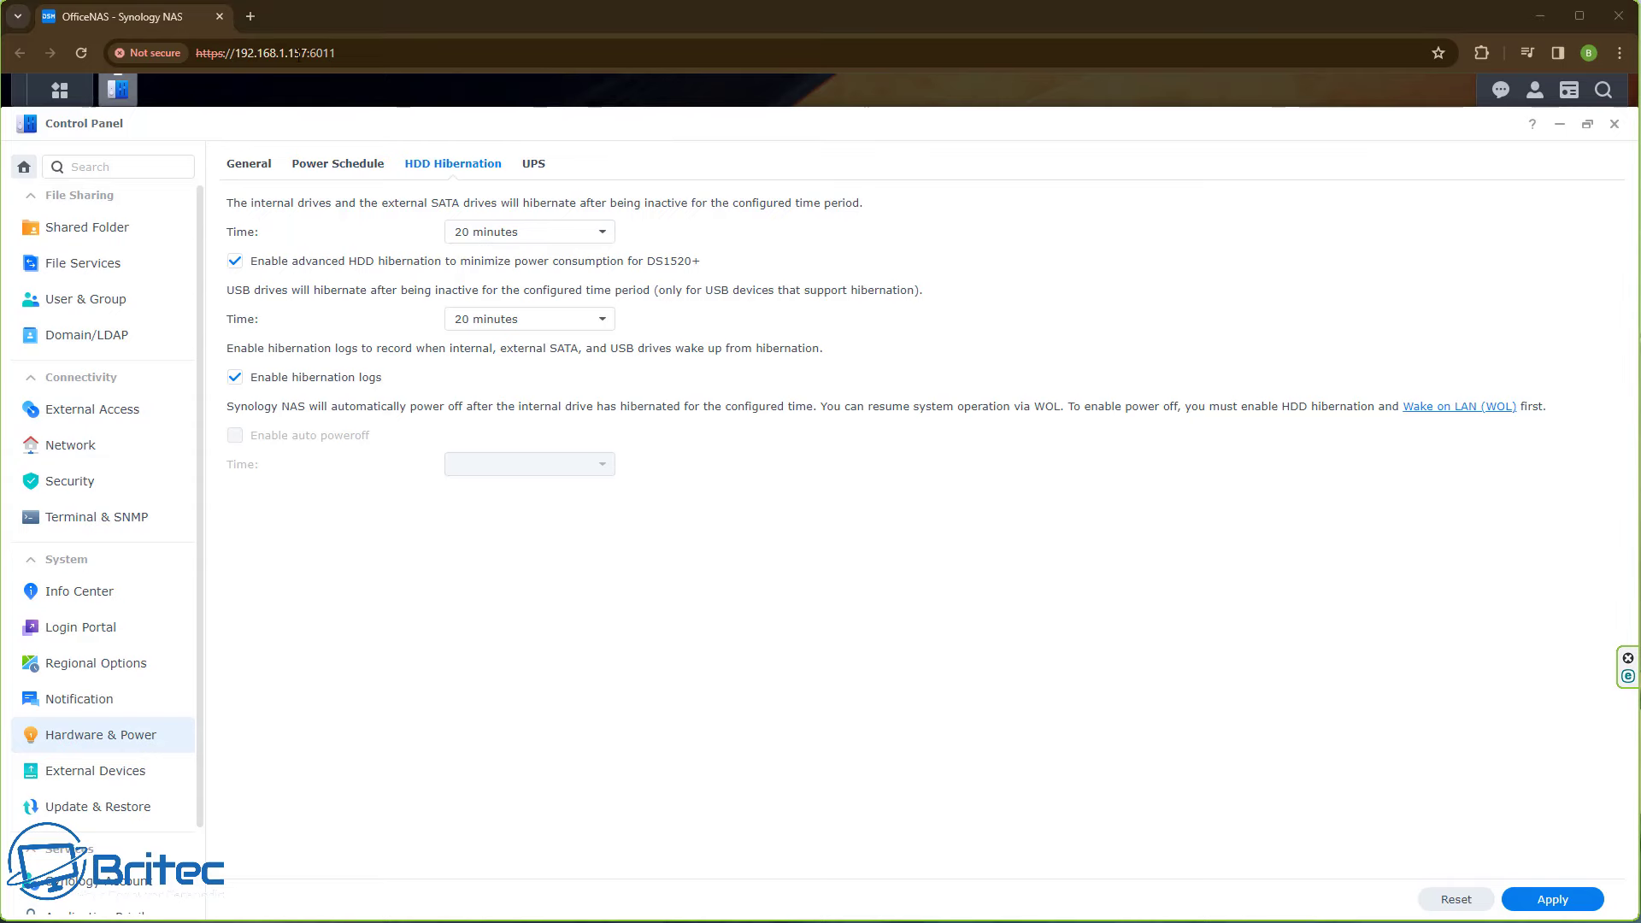
{"action": "left_click", "coordinate": [248, 165]}
{"action": "scroll", "coordinate": [461, 634], "scroll_direction": "down", "scroll_amount": 3}
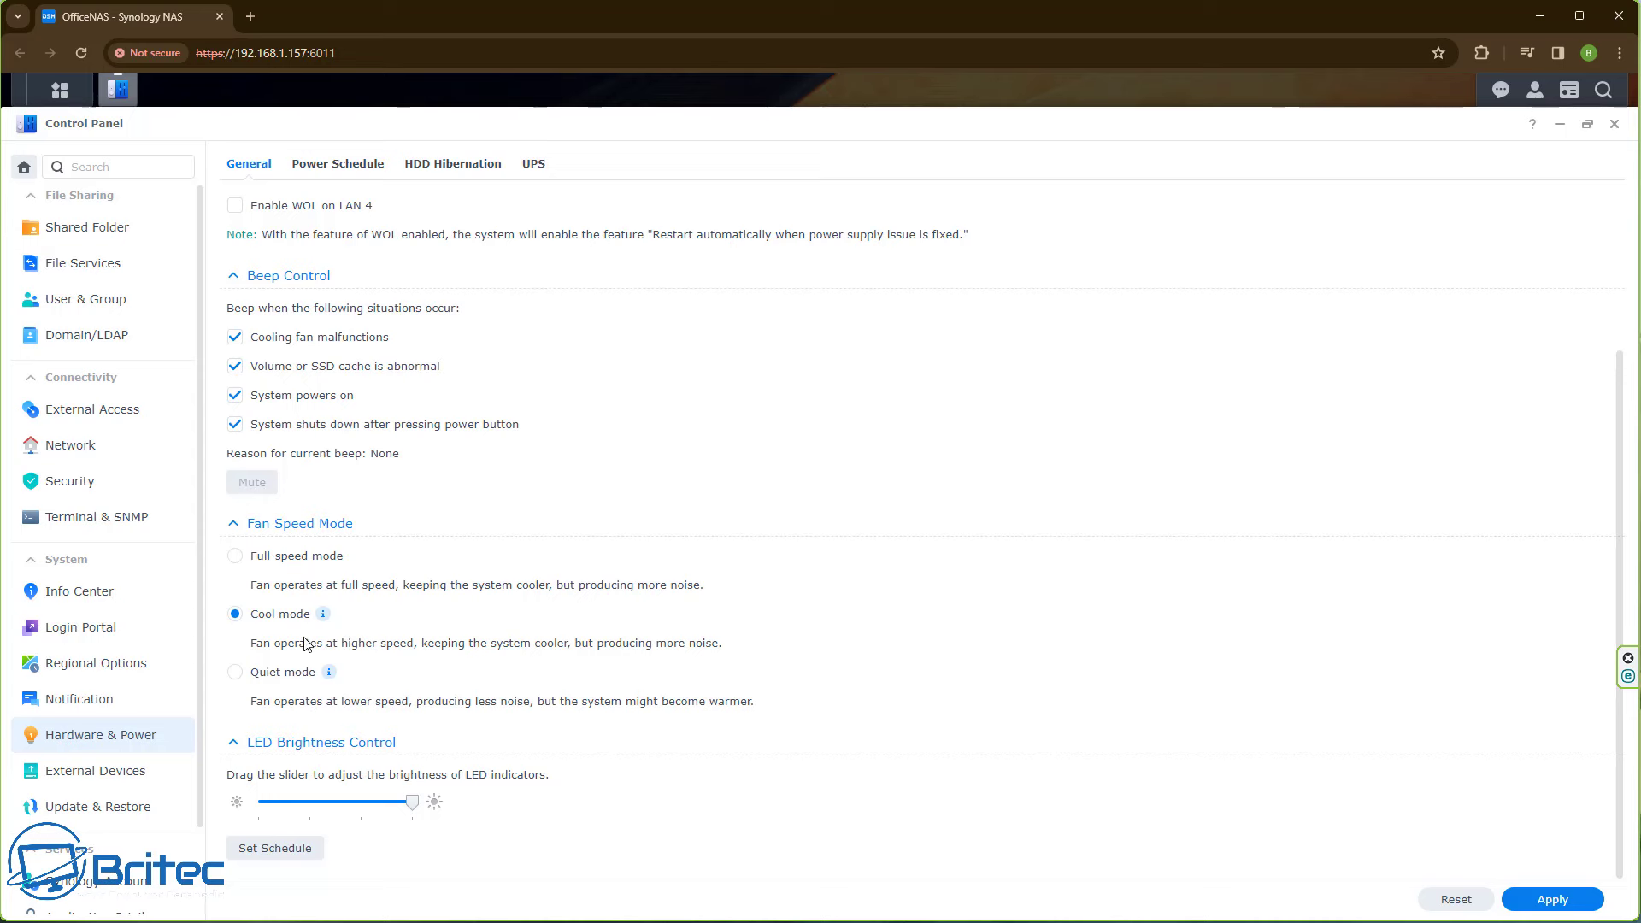
{"action": "mouse_move", "coordinate": [323, 617]}
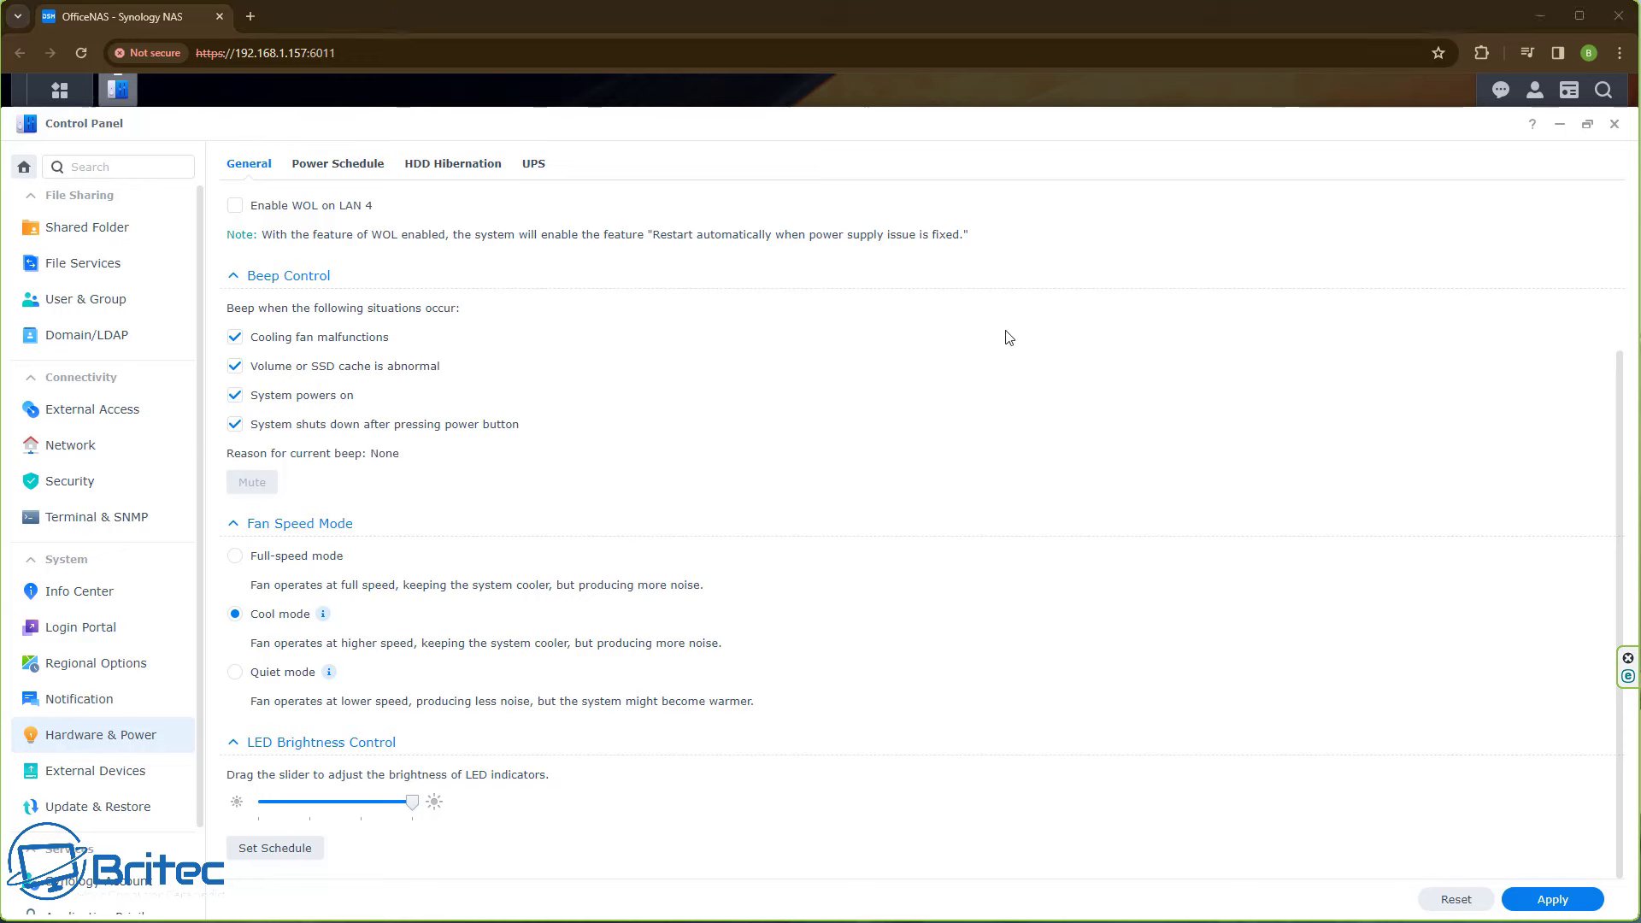
{"action": "mouse_move", "coordinate": [395, 804]}
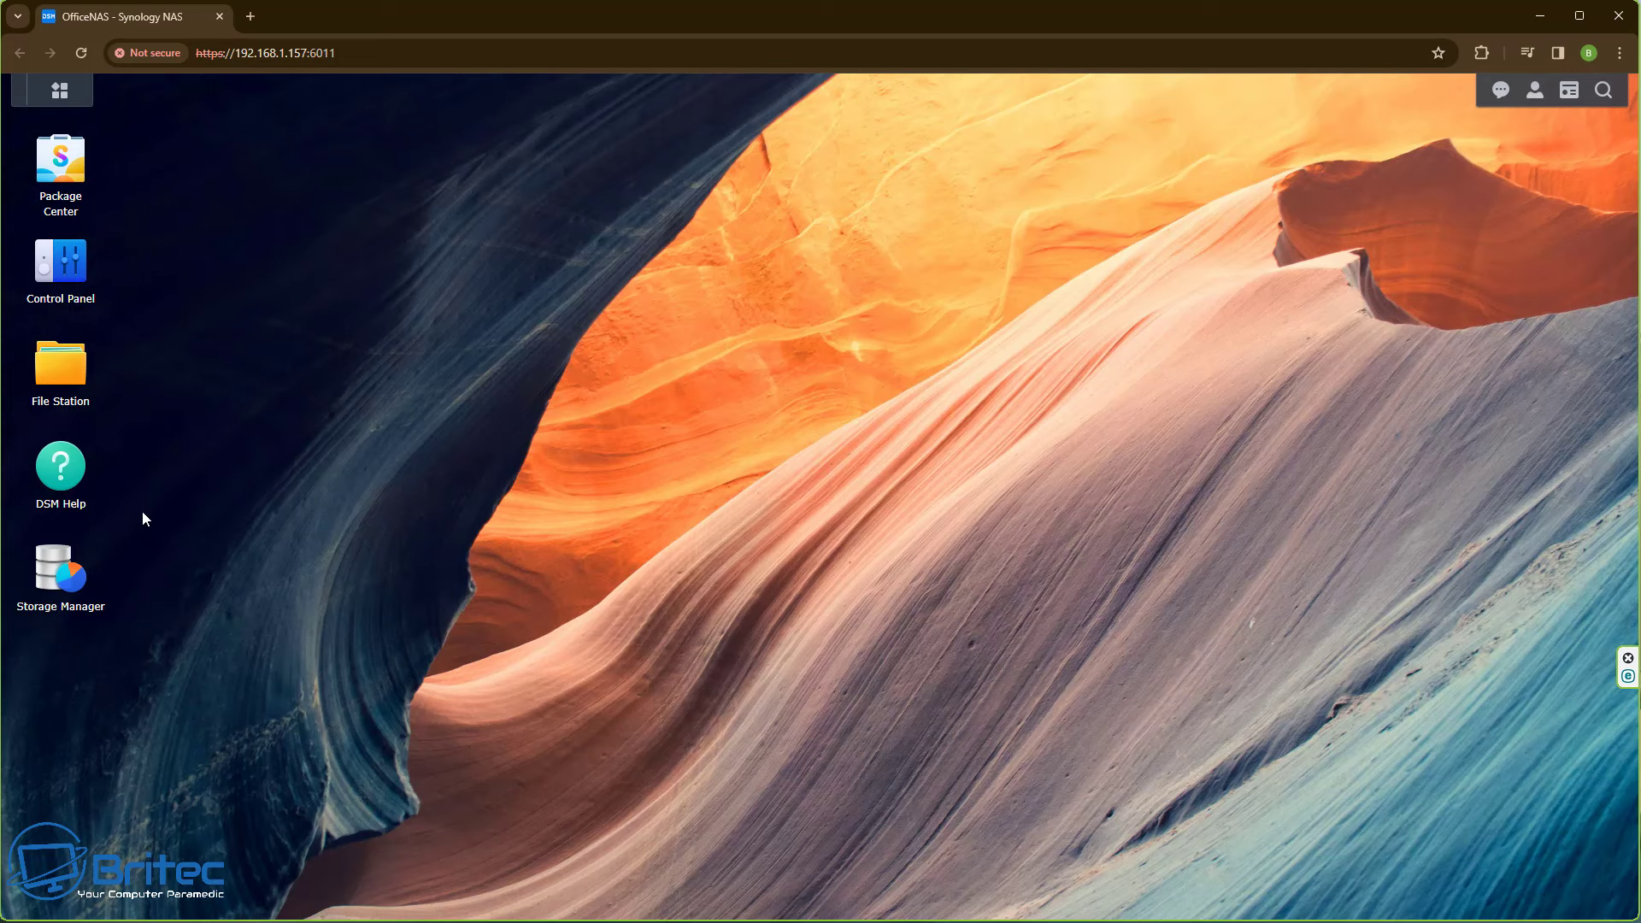
- Examine the system overview, the health of the installed drives and the details of Storage Pool 1 in Storage Manager
{"action": "left_click", "coordinate": [59, 570]}
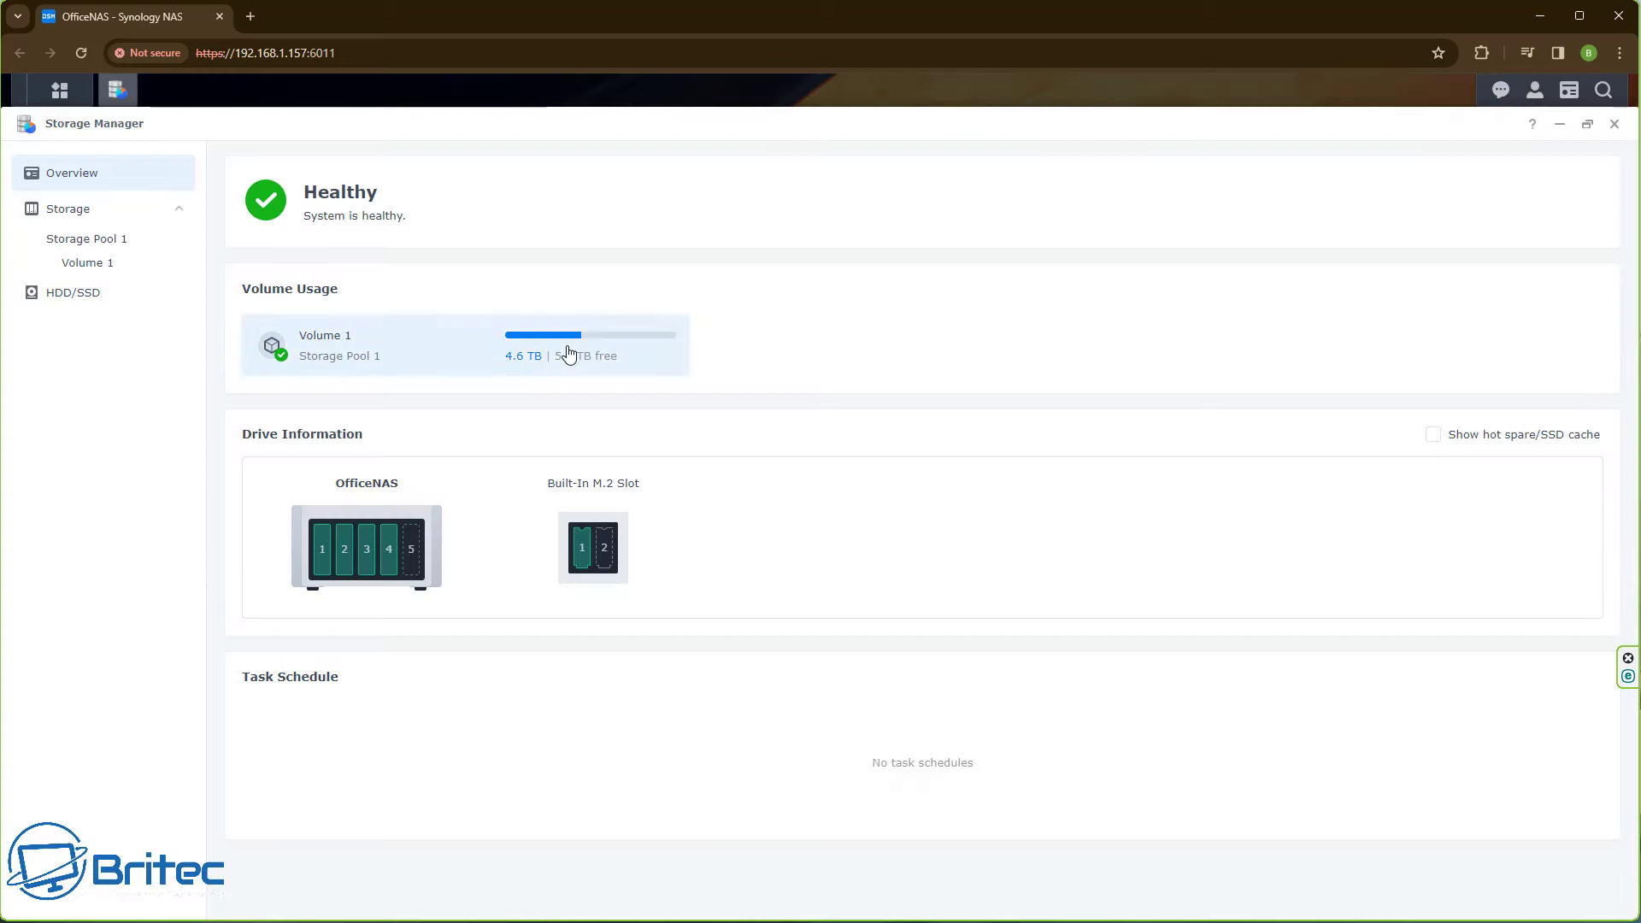
{"action": "left_click", "coordinate": [91, 299]}
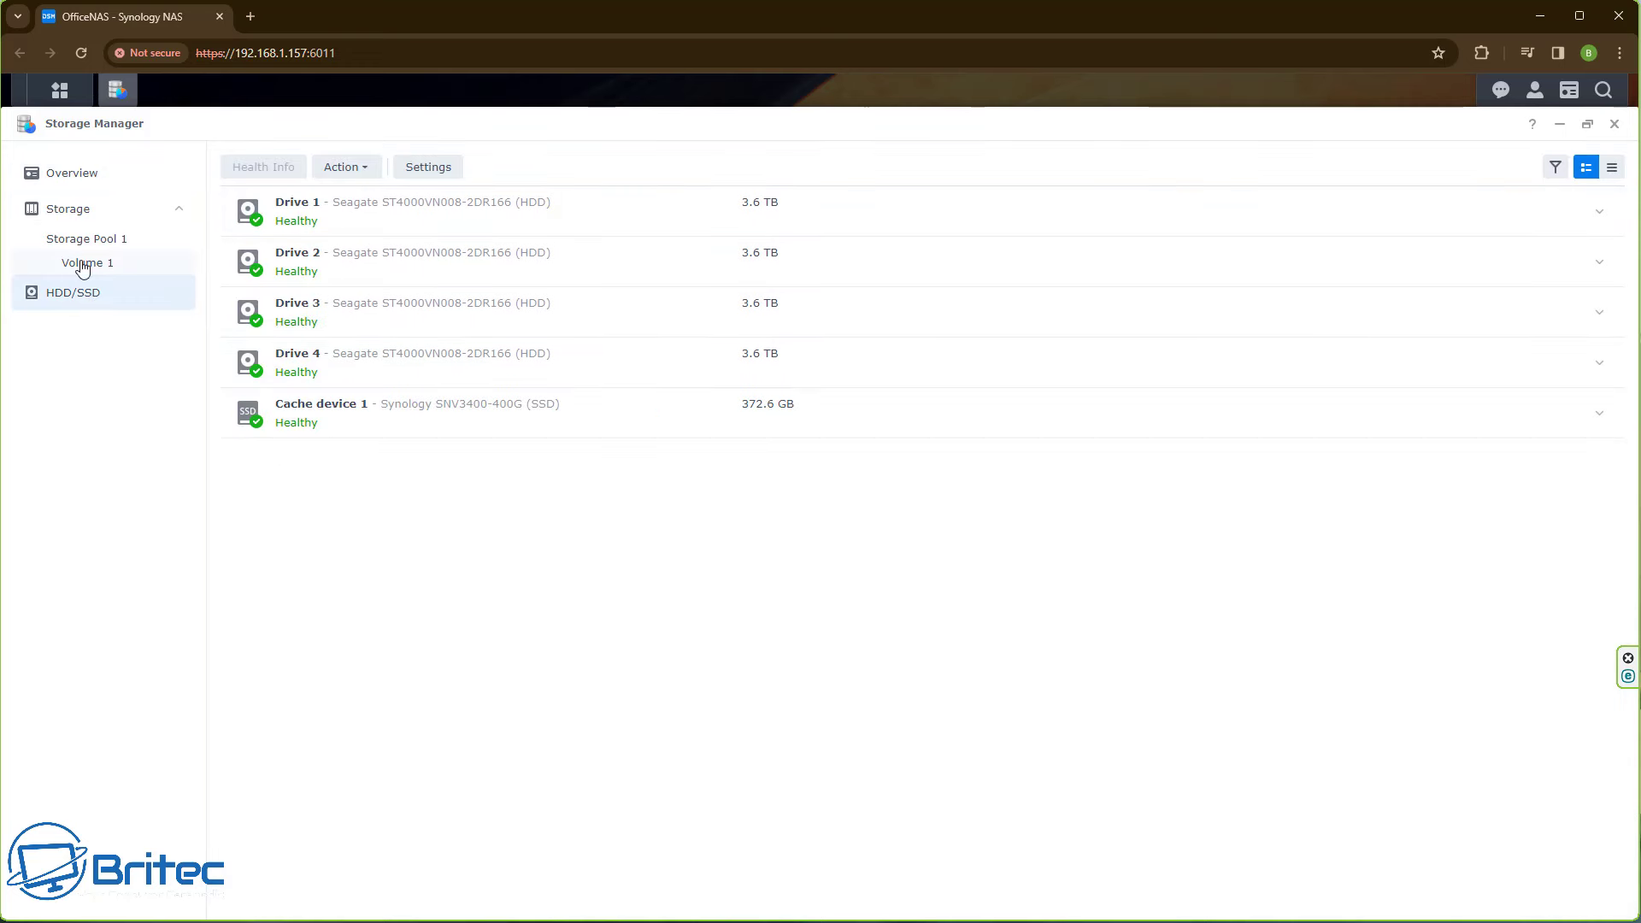
{"action": "left_click", "coordinate": [85, 216]}
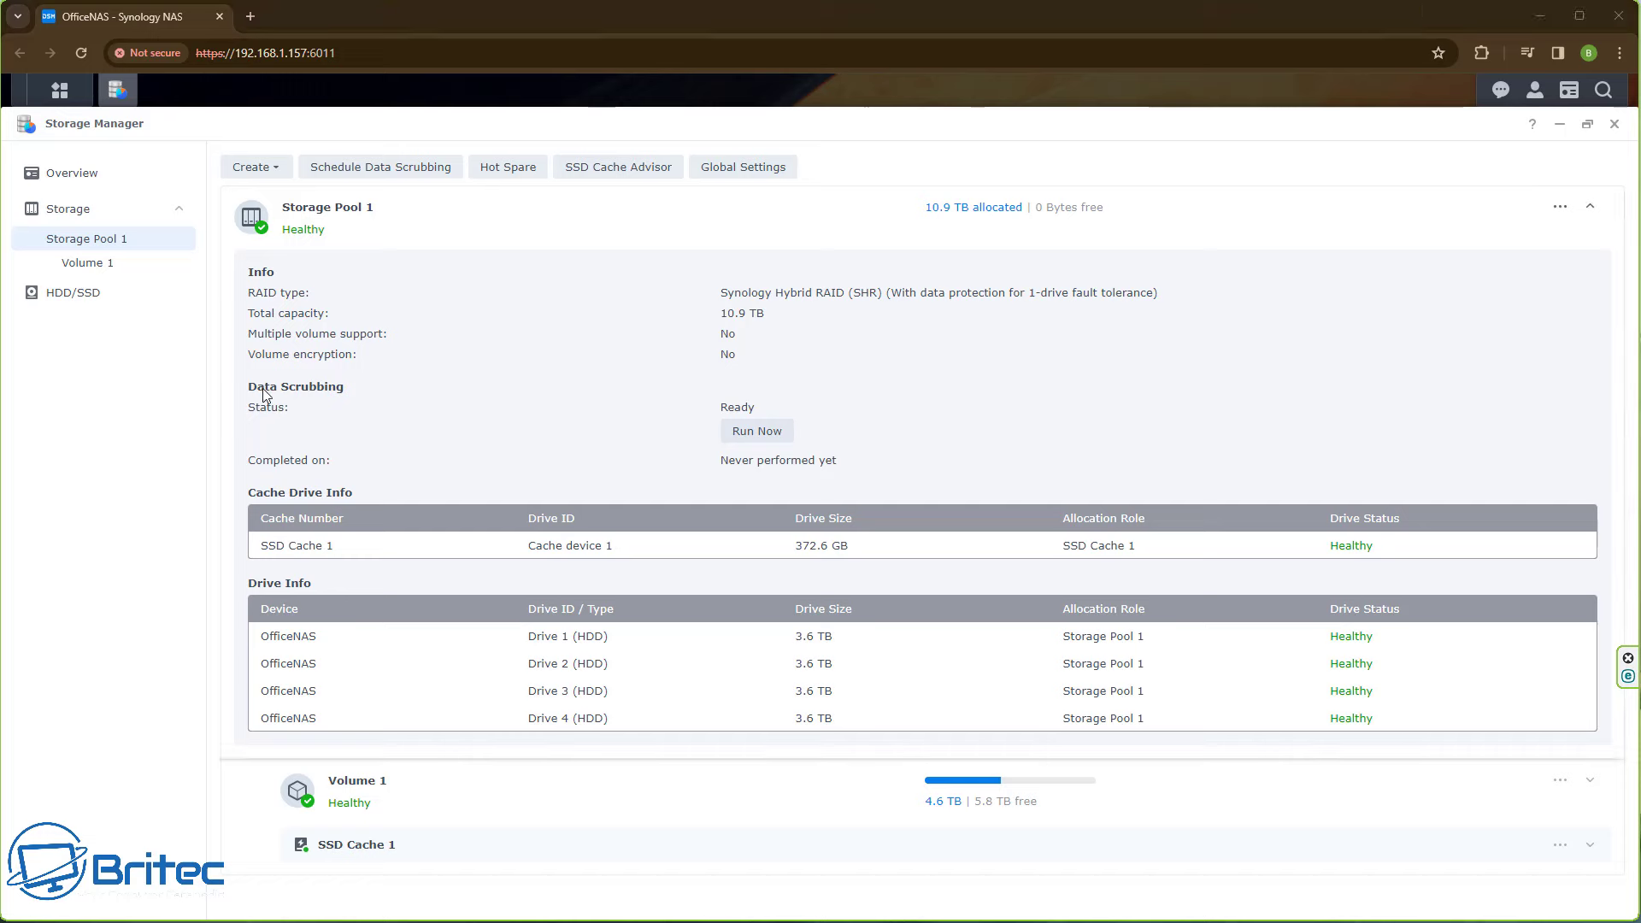
- Run data scrubbing on Storage Pool 1 manually and close Storage Manager
{"action": "left_click", "coordinate": [743, 433]}
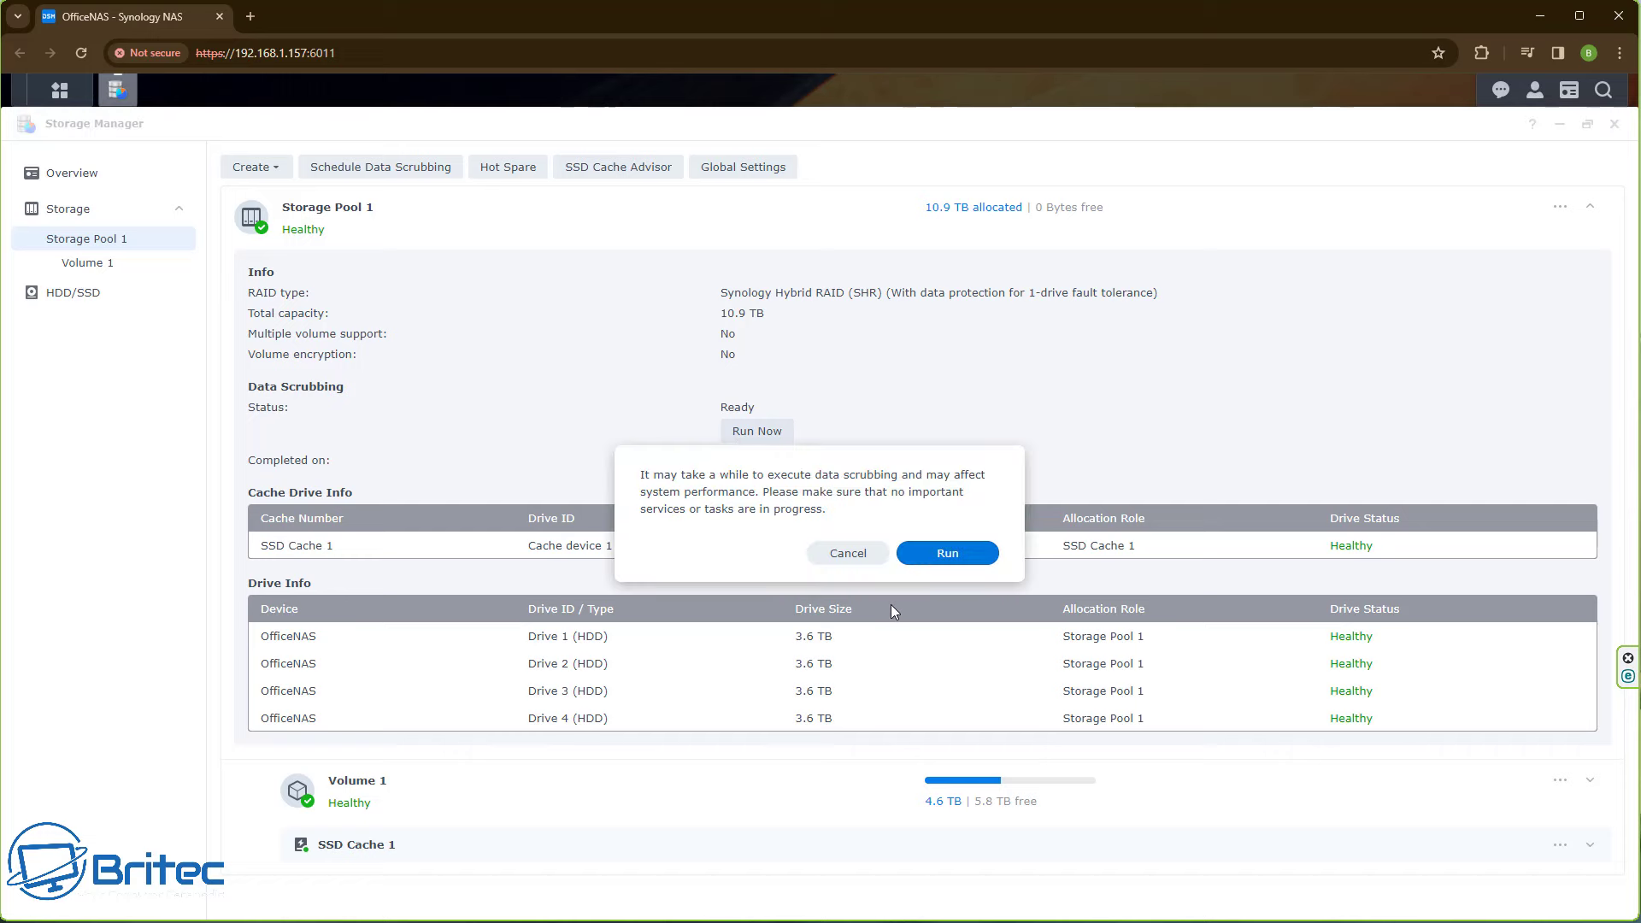
{"action": "left_click", "coordinate": [946, 553]}
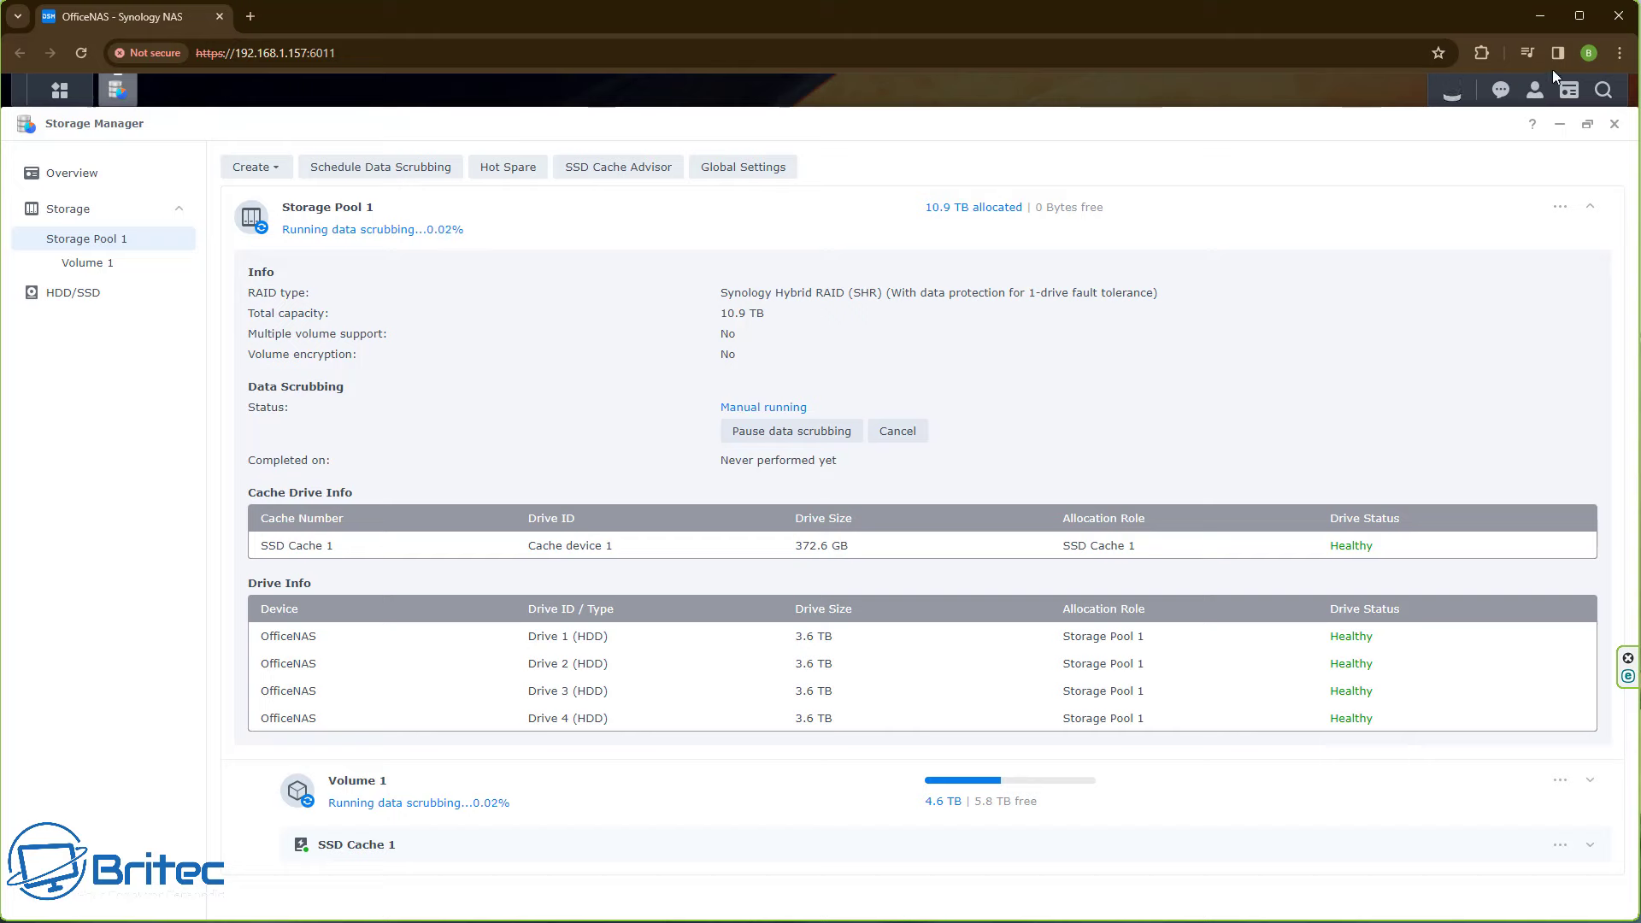
{"action": "left_click", "coordinate": [1614, 125]}
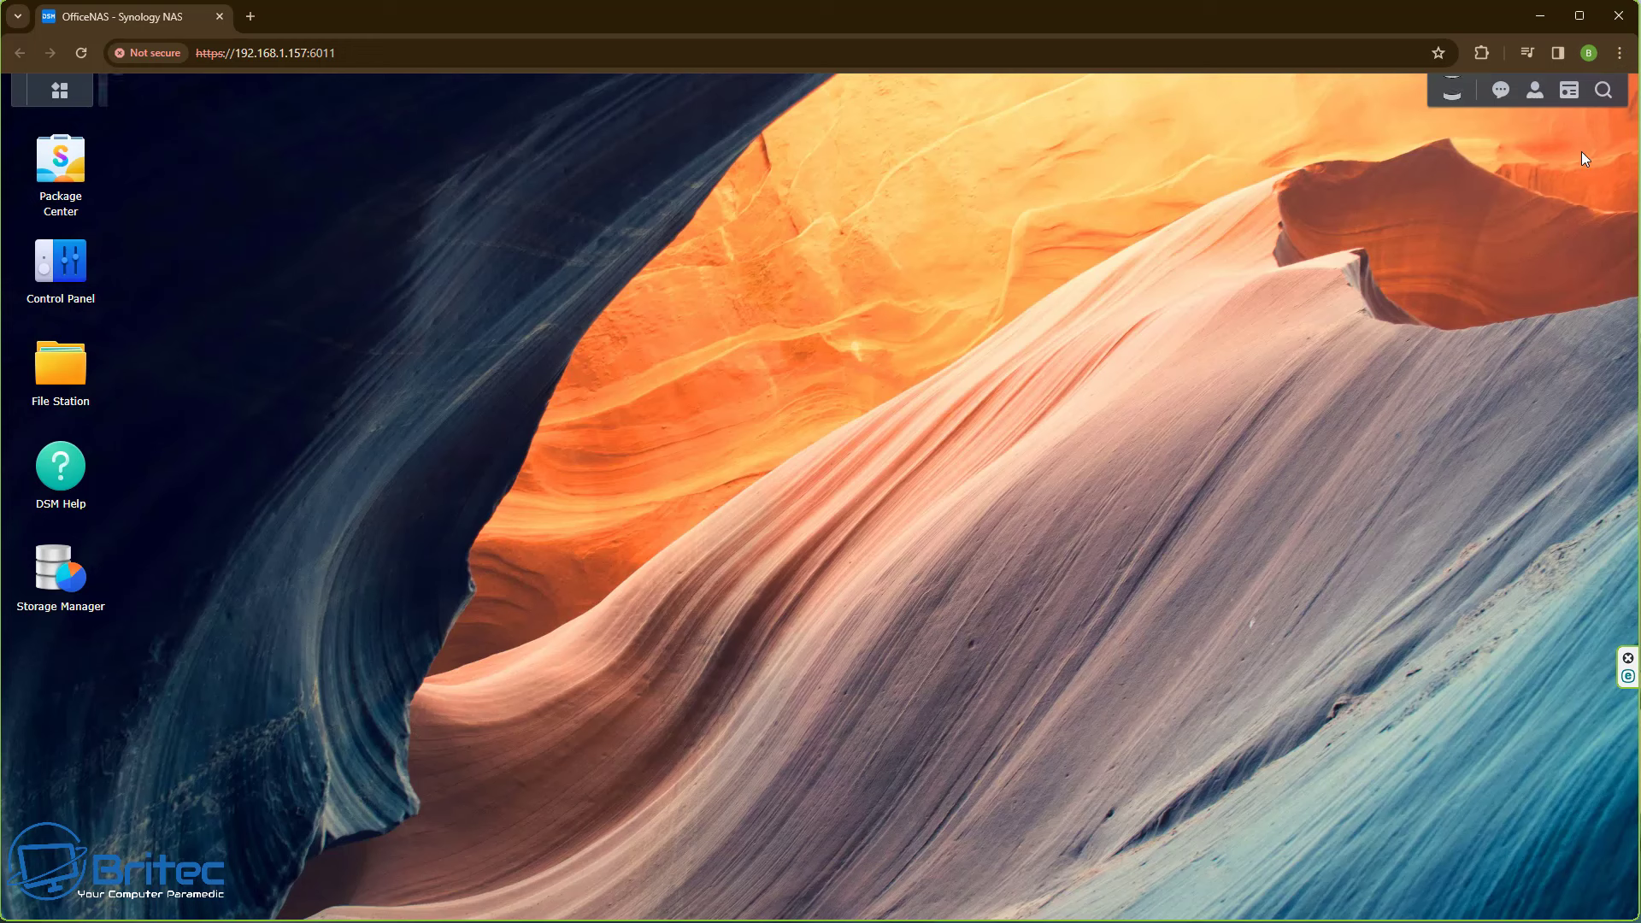